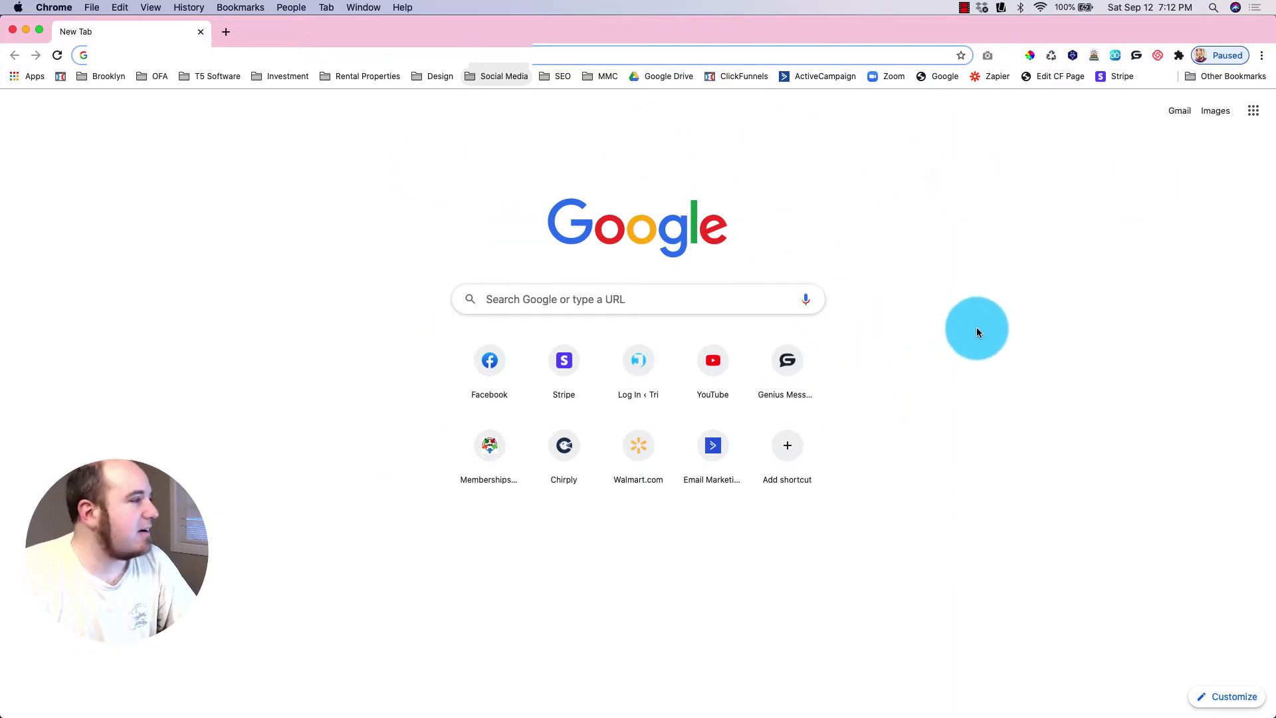
- Open the Genius Messenger CRM extension and review the contacts under the Leads label before returning to the label overview
{"action": "left_click", "coordinate": [1137, 56]}
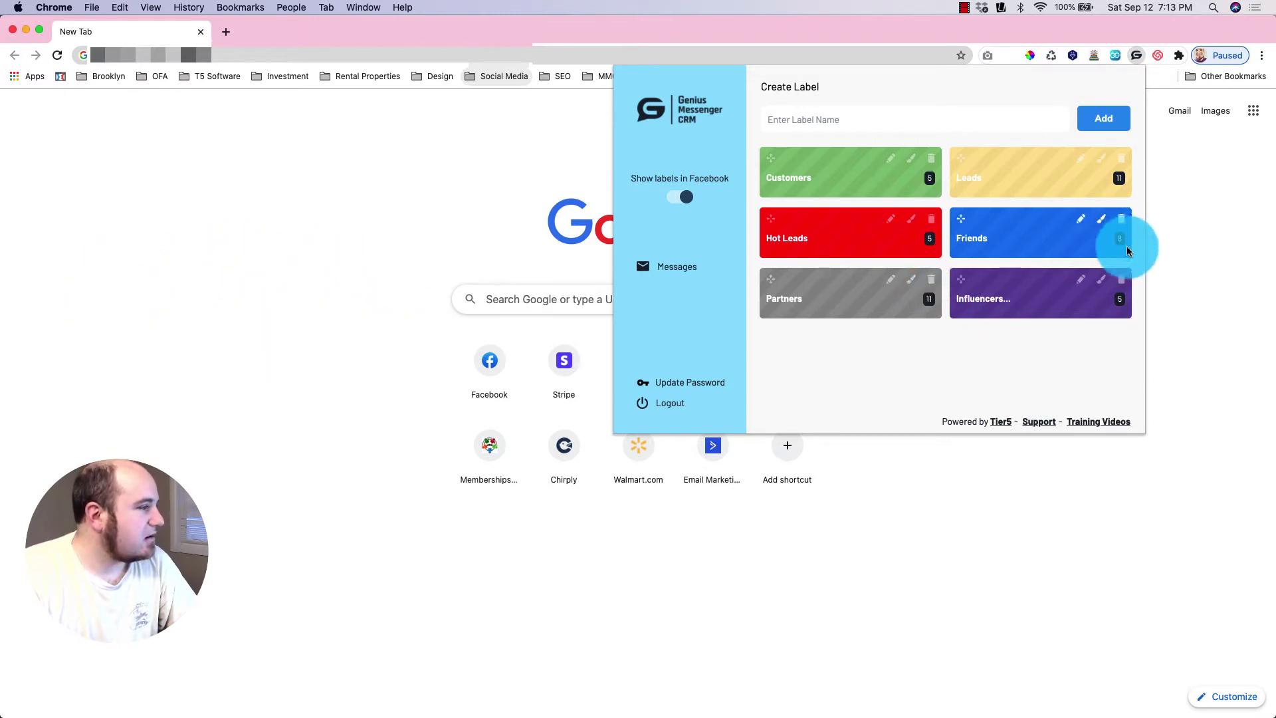
{"action": "left_click", "coordinate": [1121, 181]}
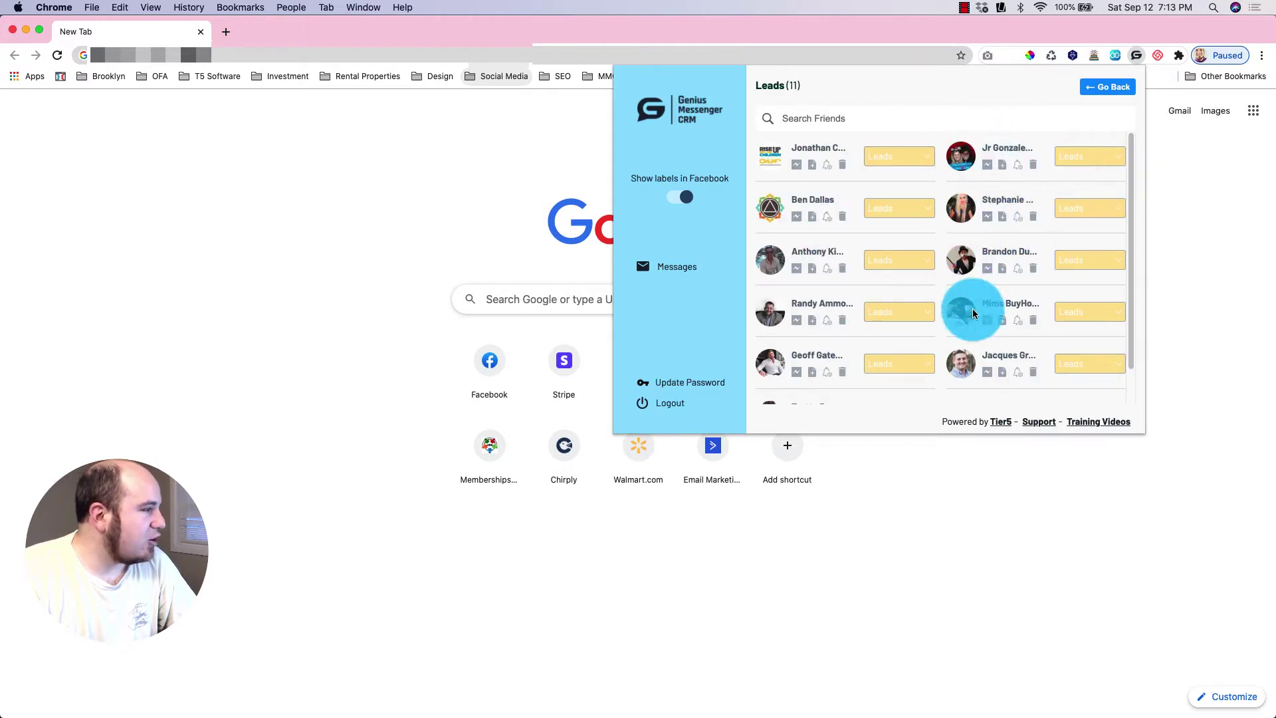
{"action": "scroll", "coordinate": [871, 279], "scroll_direction": "down", "scroll_amount": 2}
{"action": "scroll", "coordinate": [872, 279], "scroll_direction": "up", "scroll_amount": 2}
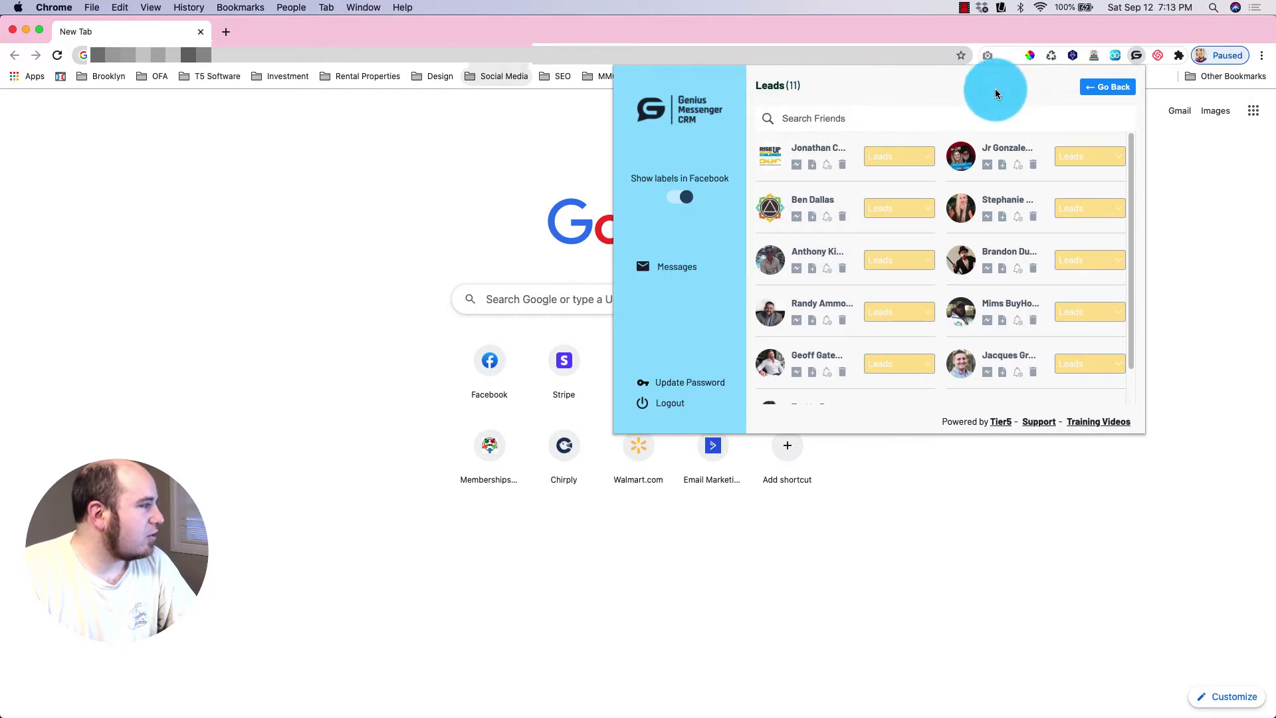
{"action": "left_click", "coordinate": [1105, 87]}
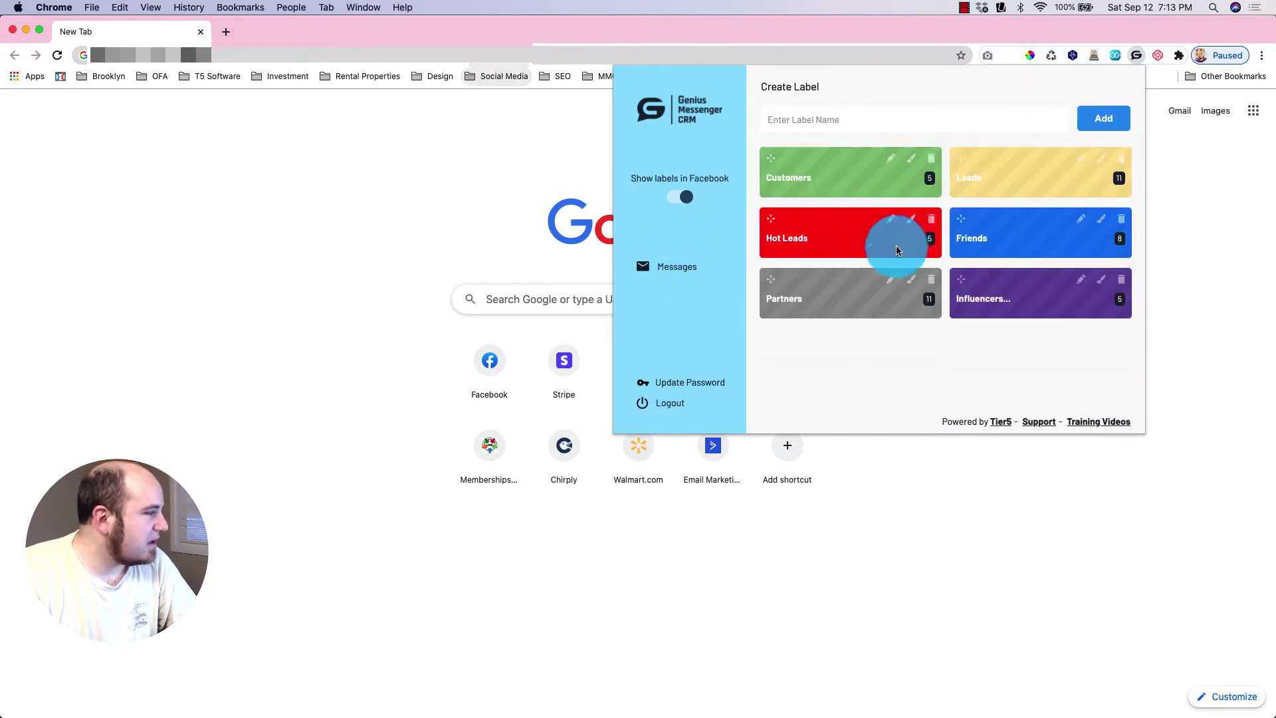
- Open the Messenger conversation of the Hot Leads contact in the second row, second column, and display its CRM quick notes
{"action": "left_click", "coordinate": [930, 243]}
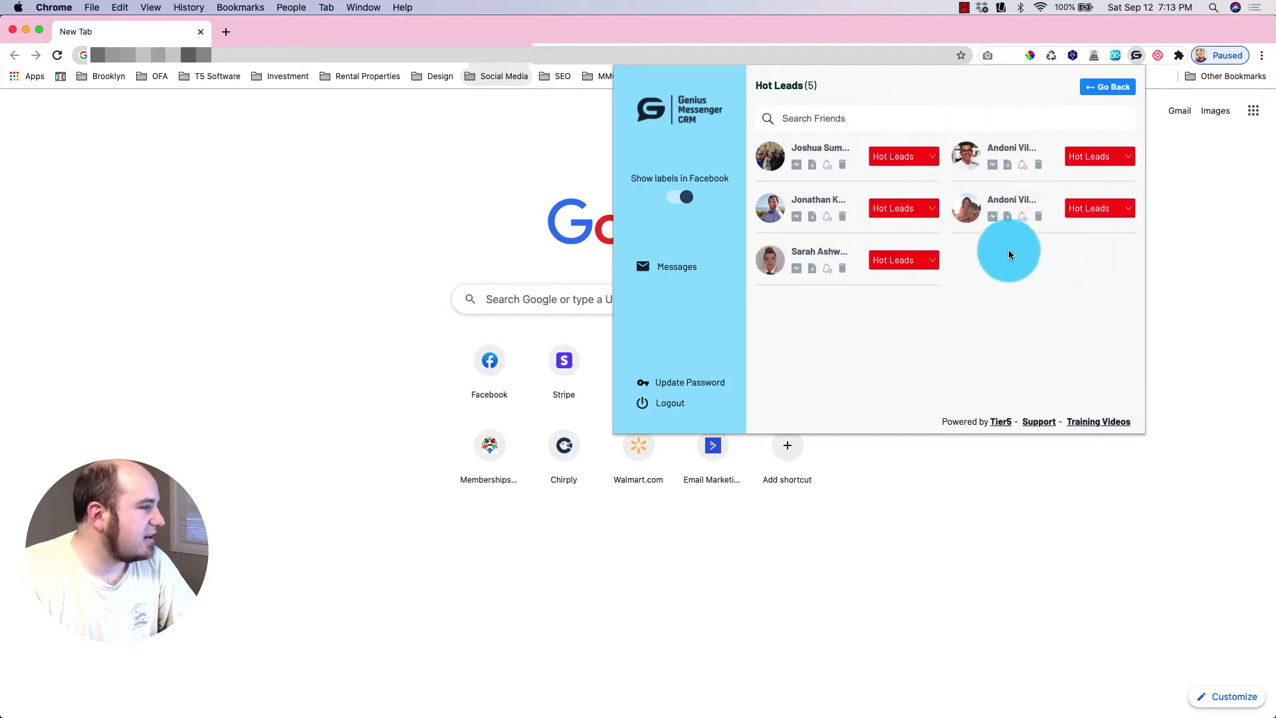
{"action": "left_click", "coordinate": [991, 217]}
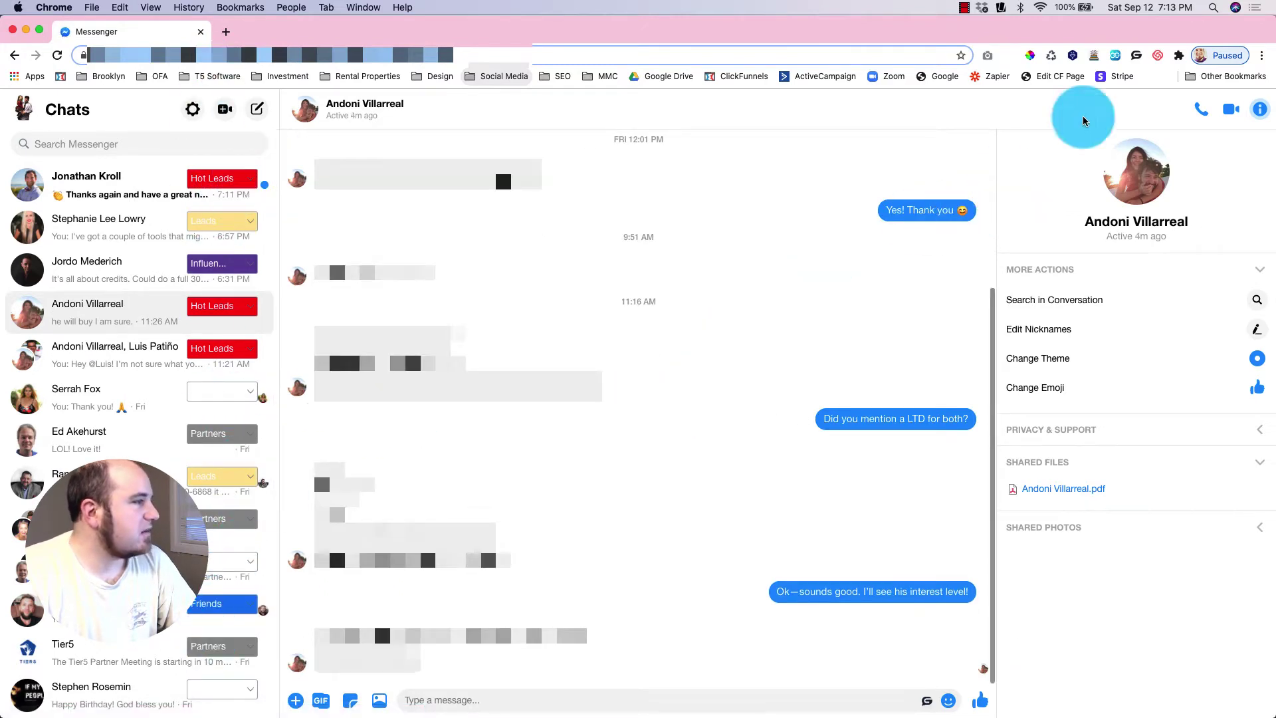
{"action": "left_click", "coordinate": [927, 703]}
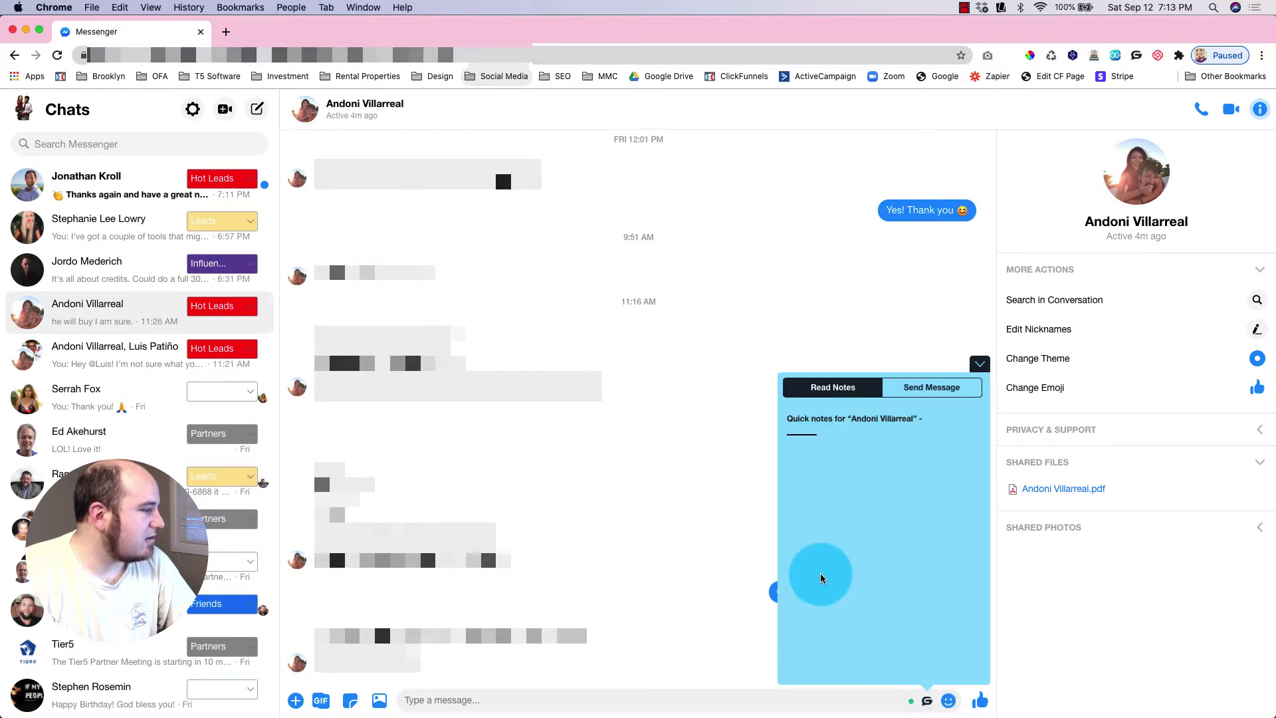
- Browse the message templates in the Realtor Docs and Chirply groups, then return to the template group list
{"action": "left_click", "coordinate": [944, 399]}
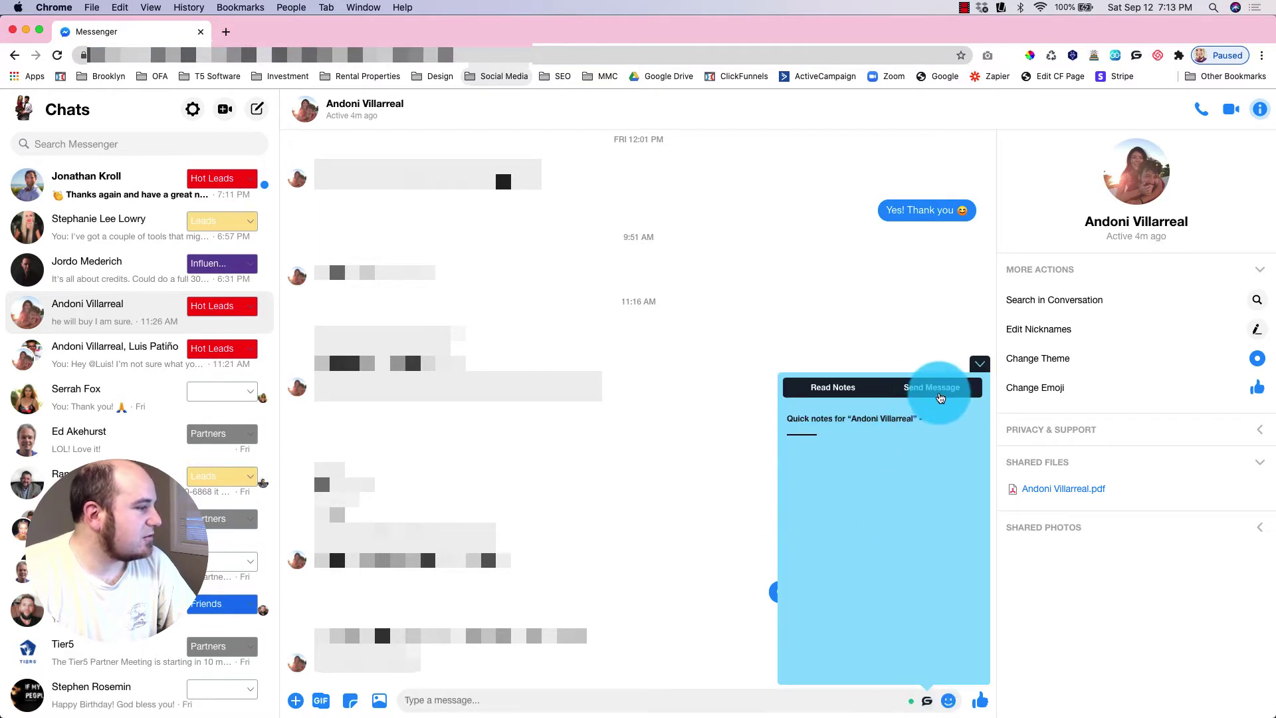
{"action": "left_click", "coordinate": [879, 459]}
{"action": "left_click", "coordinate": [828, 432]}
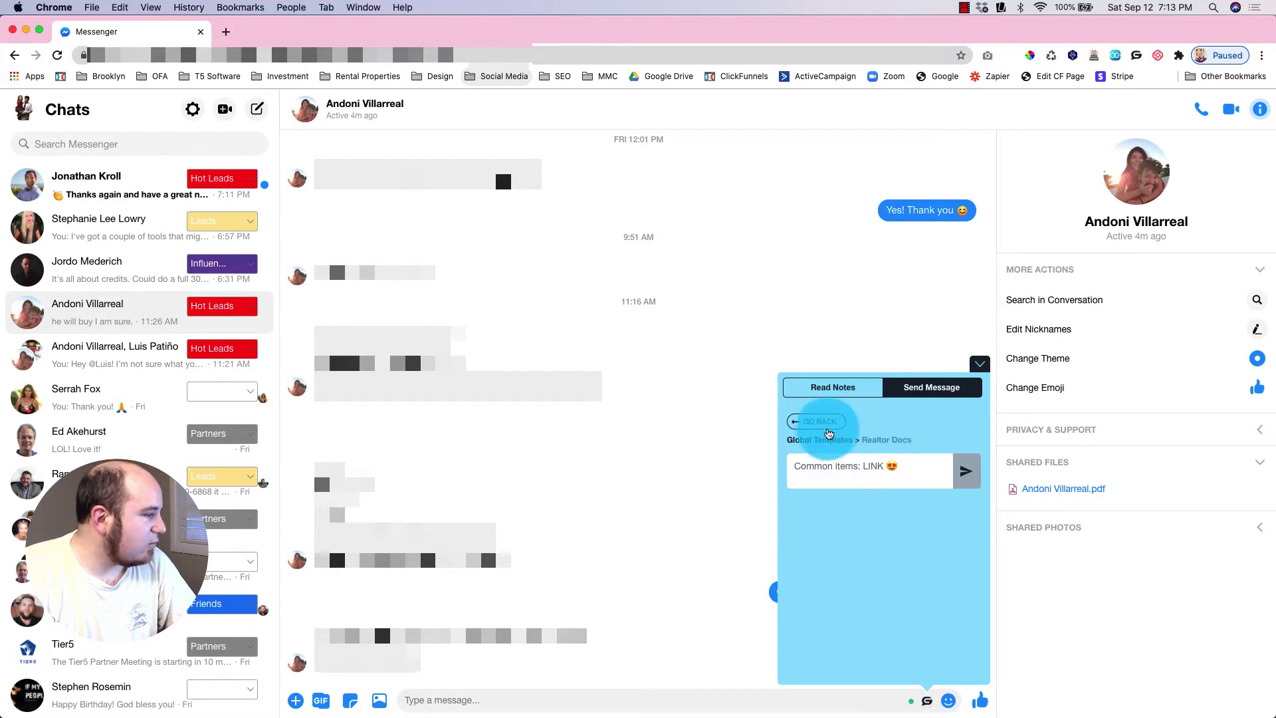
{"action": "left_click", "coordinate": [831, 476]}
{"action": "scroll", "coordinate": [867, 518], "scroll_direction": "down", "scroll_amount": 2}
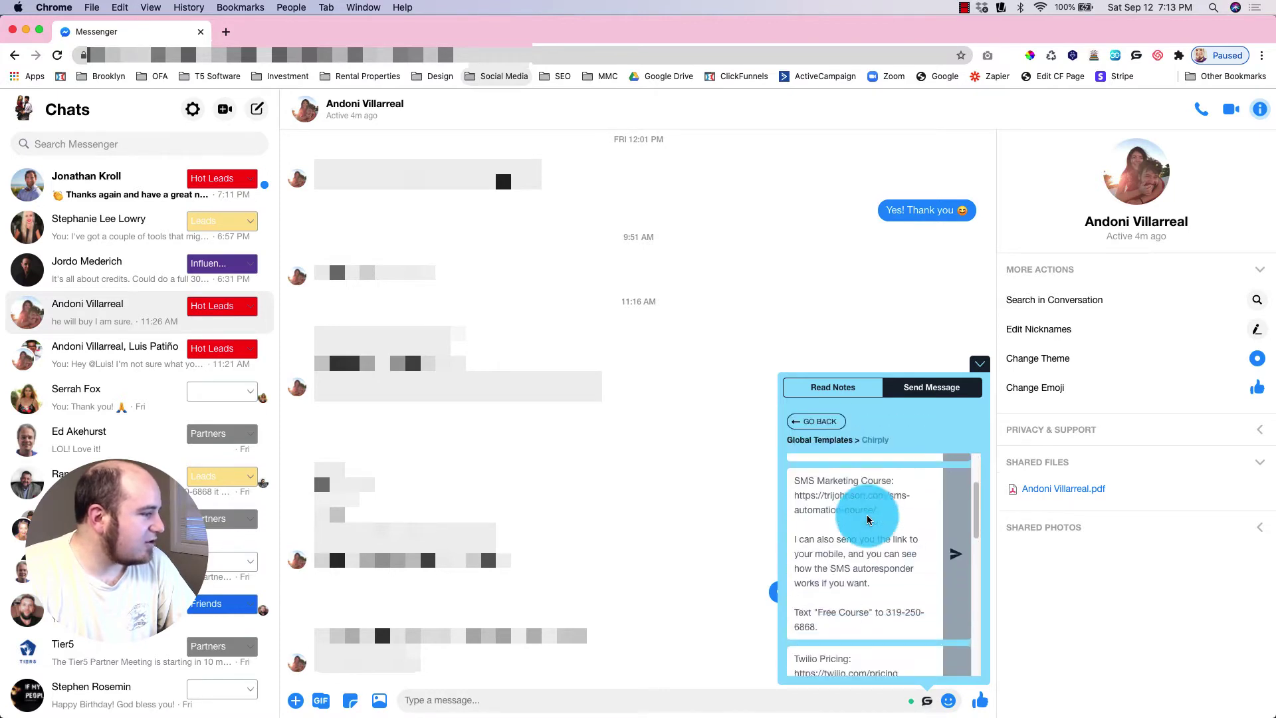
{"action": "scroll", "coordinate": [868, 519], "scroll_direction": "down", "scroll_amount": 5}
{"action": "scroll", "coordinate": [867, 519], "scroll_direction": "up", "scroll_amount": 10}
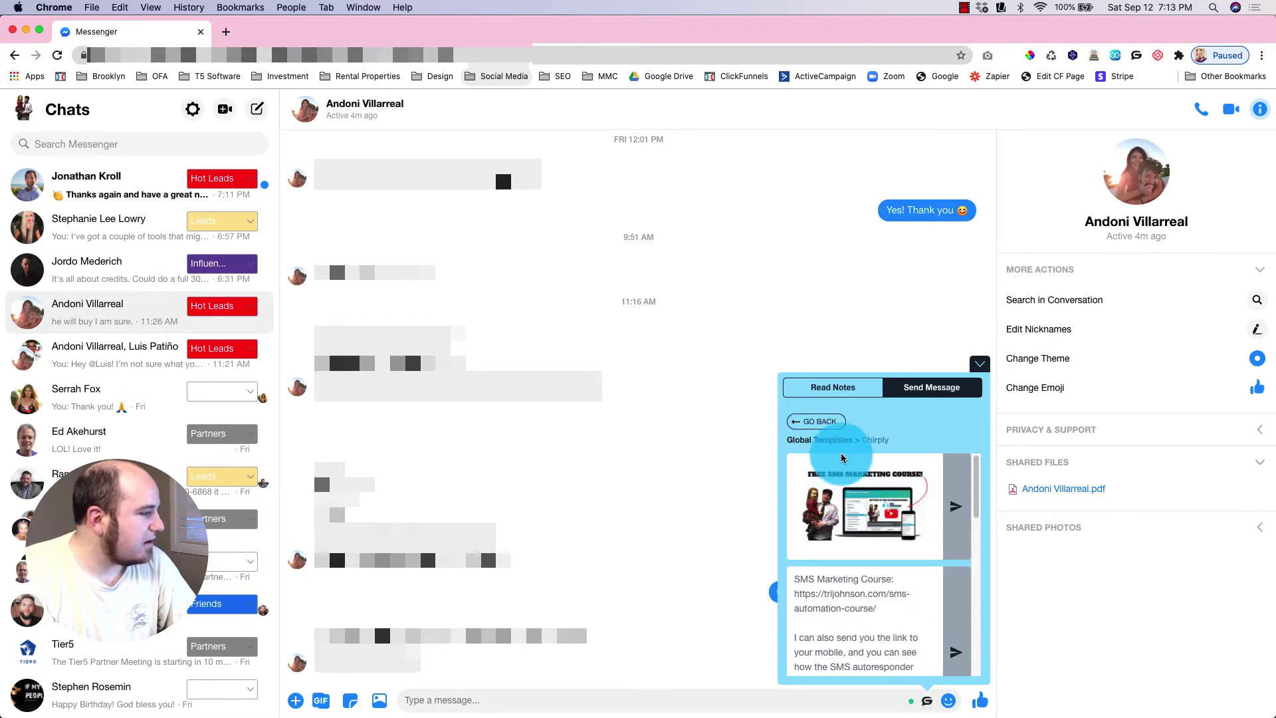
{"action": "left_click", "coordinate": [833, 425]}
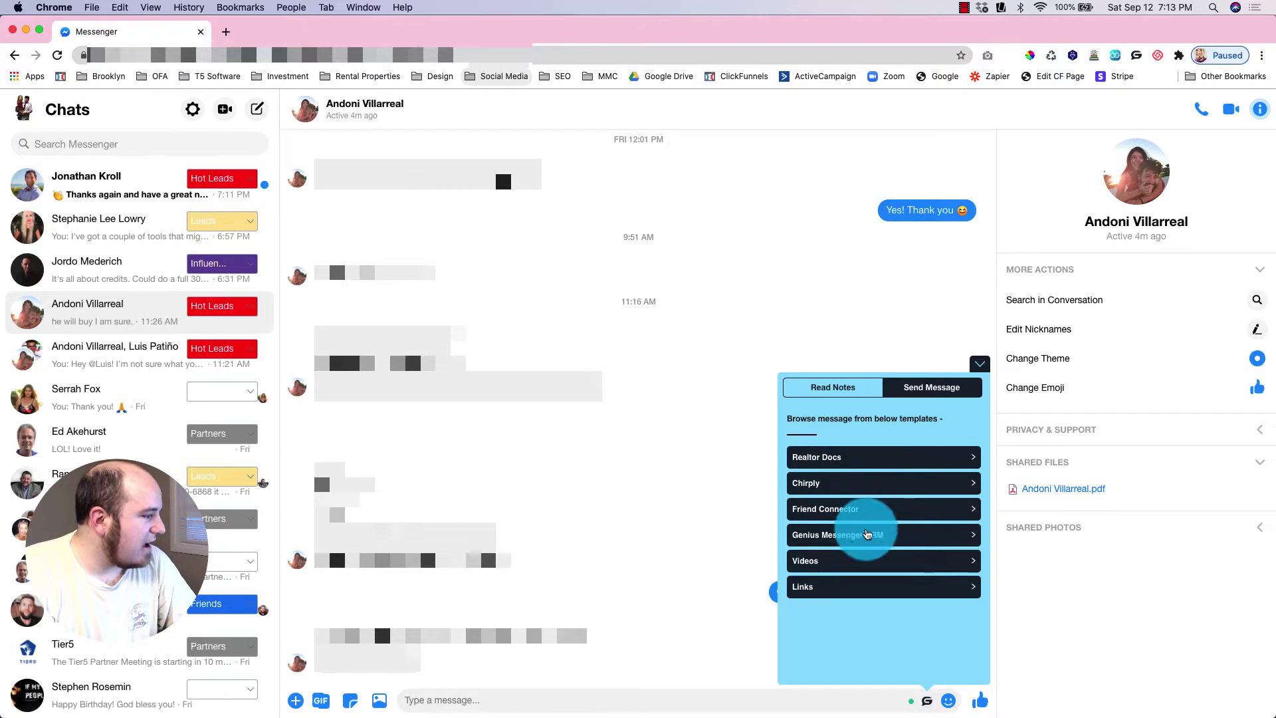
- Look through the Links and Genius Messenger CRM template groups and return to the group list
{"action": "left_click", "coordinate": [860, 586]}
{"action": "left_click", "coordinate": [833, 423]}
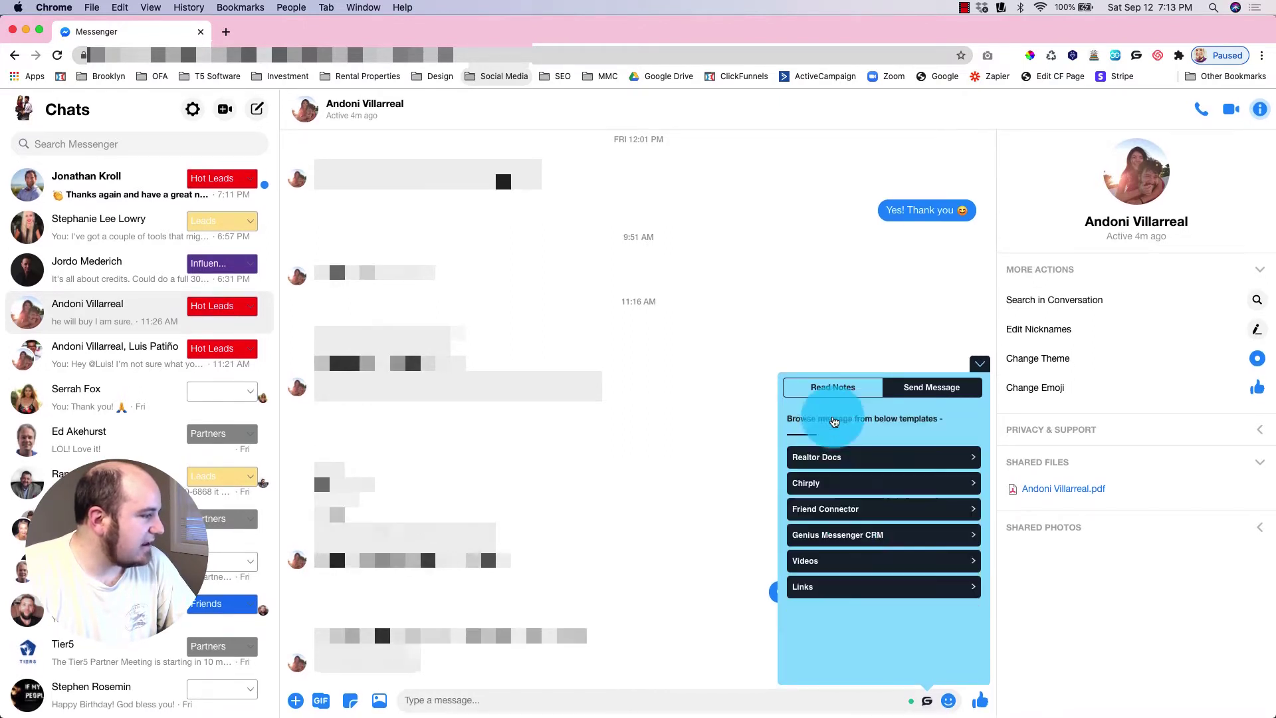
{"action": "left_click", "coordinate": [855, 535]}
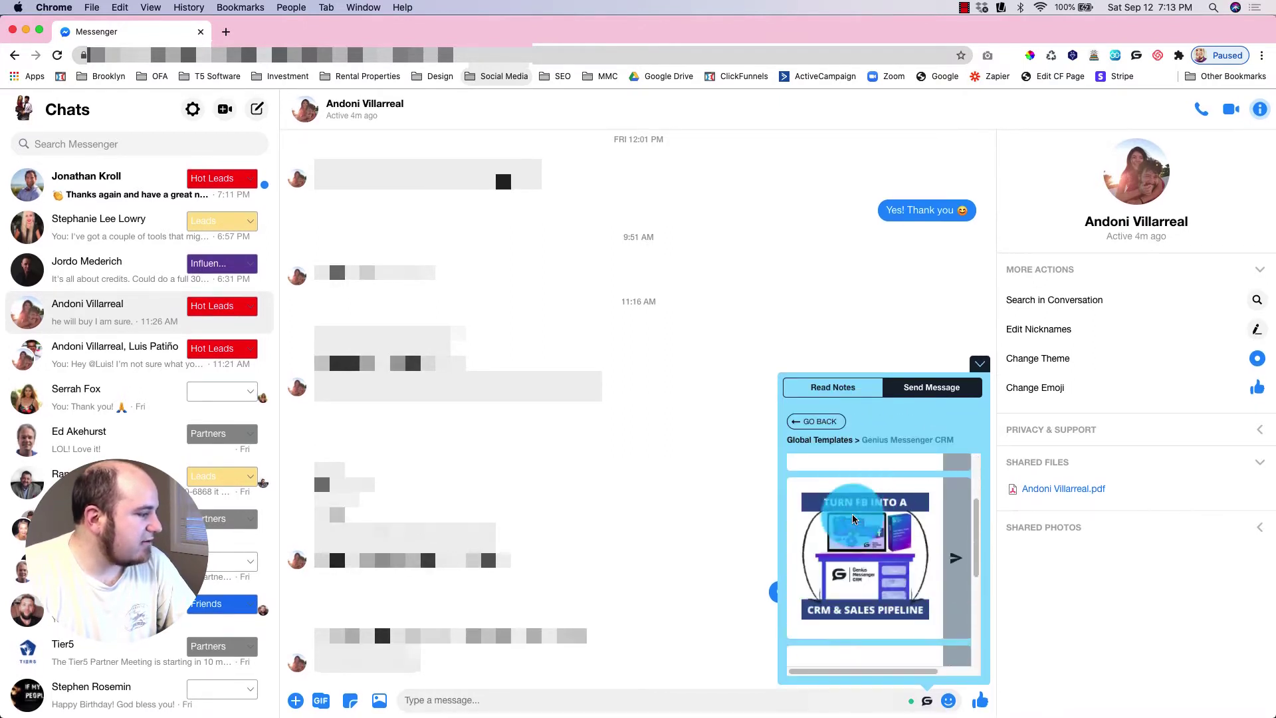
{"action": "scroll", "coordinate": [854, 519], "scroll_direction": "down", "scroll_amount": 3}
{"action": "scroll", "coordinate": [853, 519], "scroll_direction": "up", "scroll_amount": 5}
{"action": "left_click", "coordinate": [822, 421]}
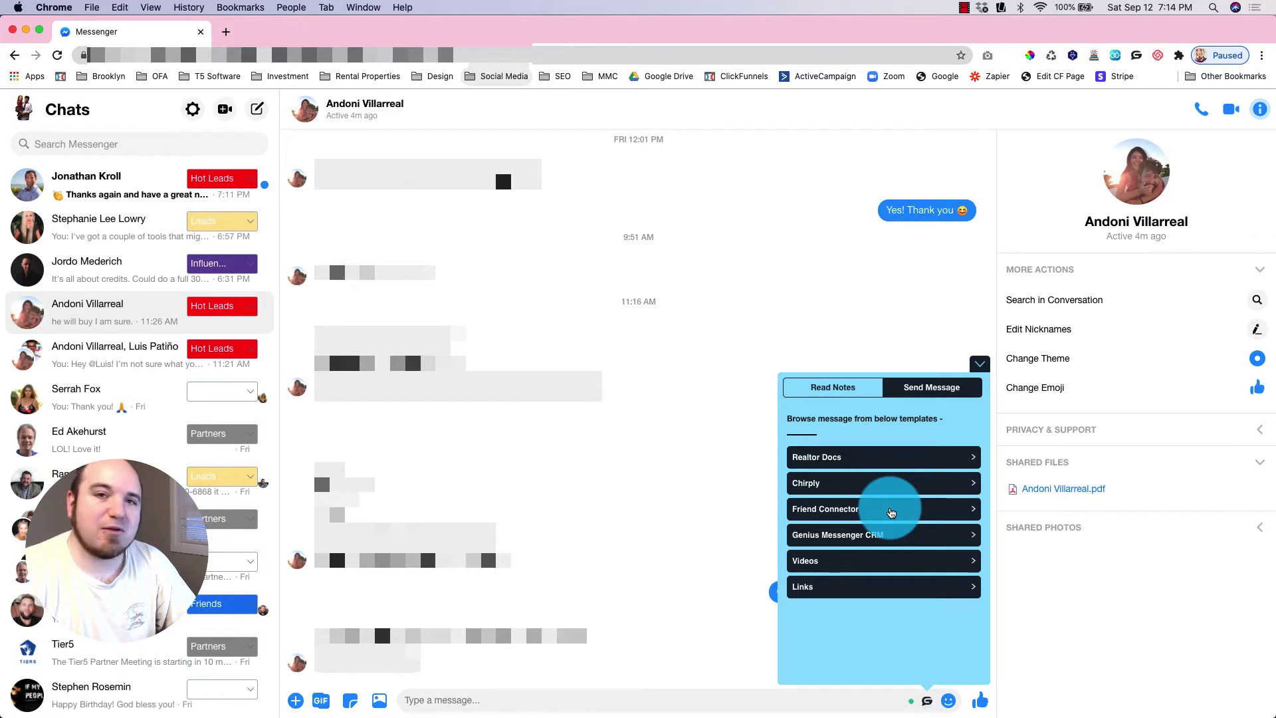
- Insert the SMS Marketing Course text from the Chirply templates into the conversation's message draft
{"action": "left_click", "coordinate": [906, 489]}
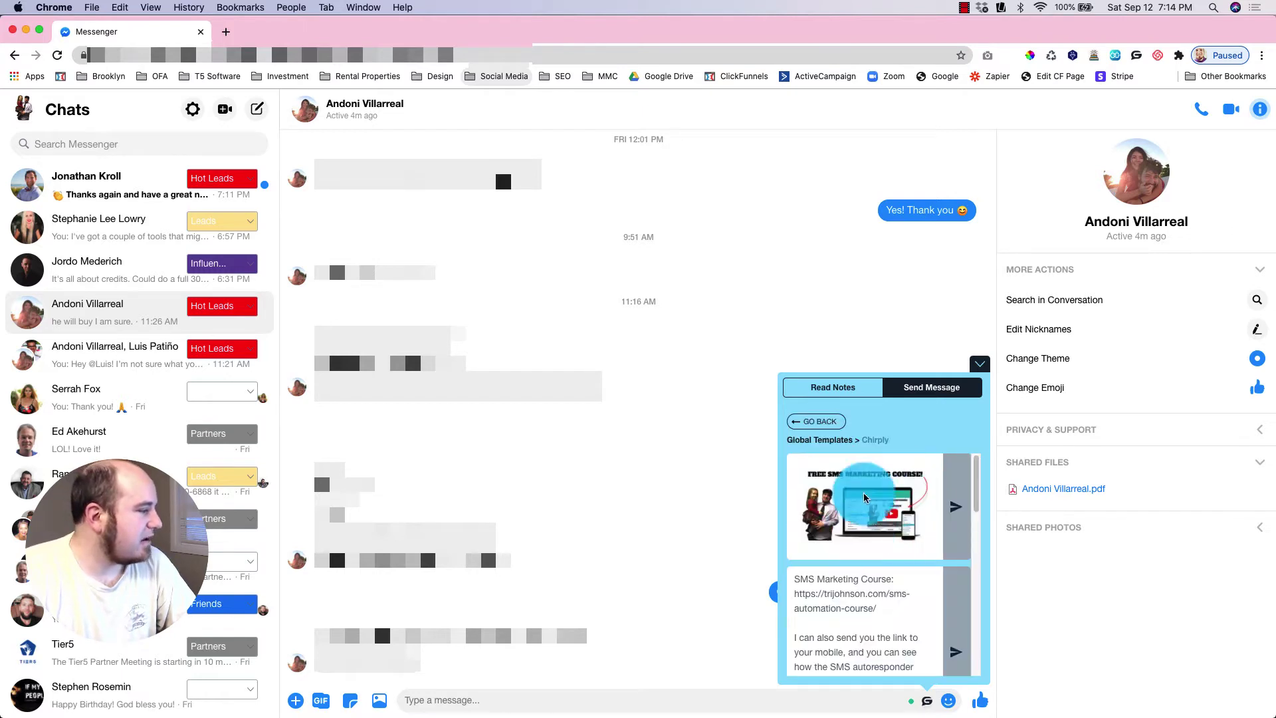
{"action": "scroll", "coordinate": [908, 531], "scroll_direction": "down", "scroll_amount": 10}
{"action": "scroll", "coordinate": [911, 542], "scroll_direction": "up", "scroll_amount": 10}
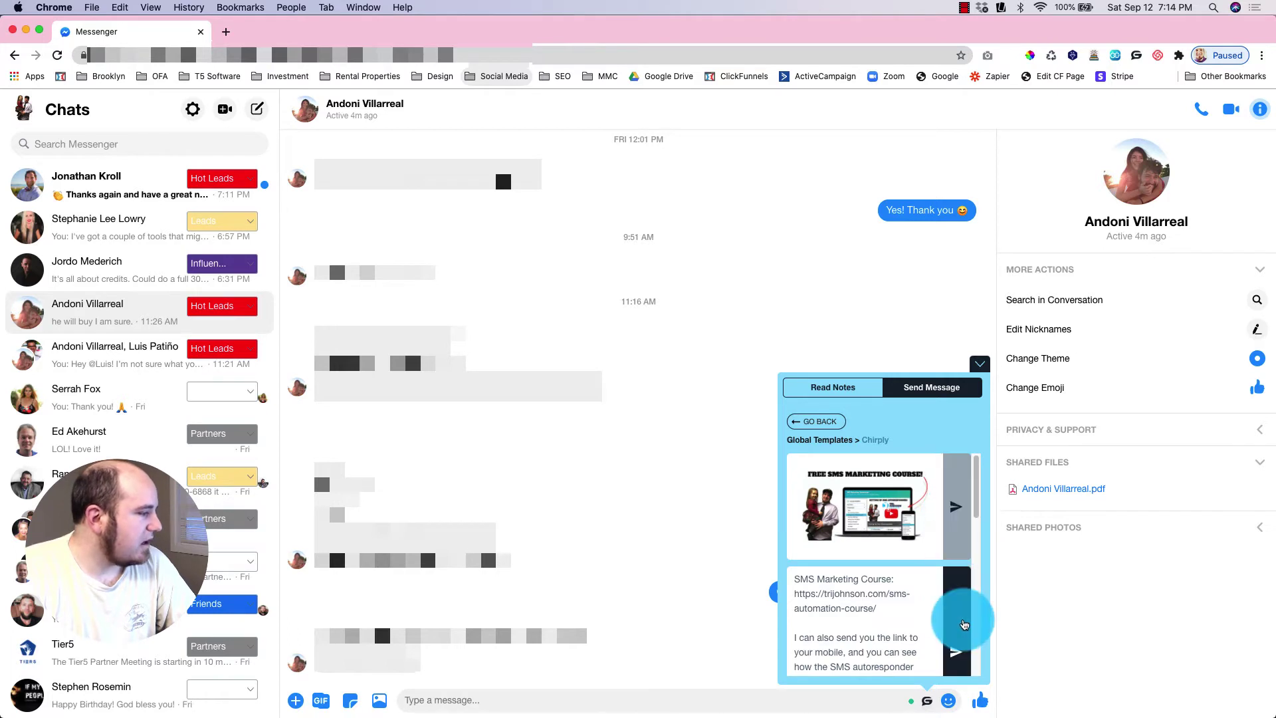
{"action": "left_click", "coordinate": [957, 654]}
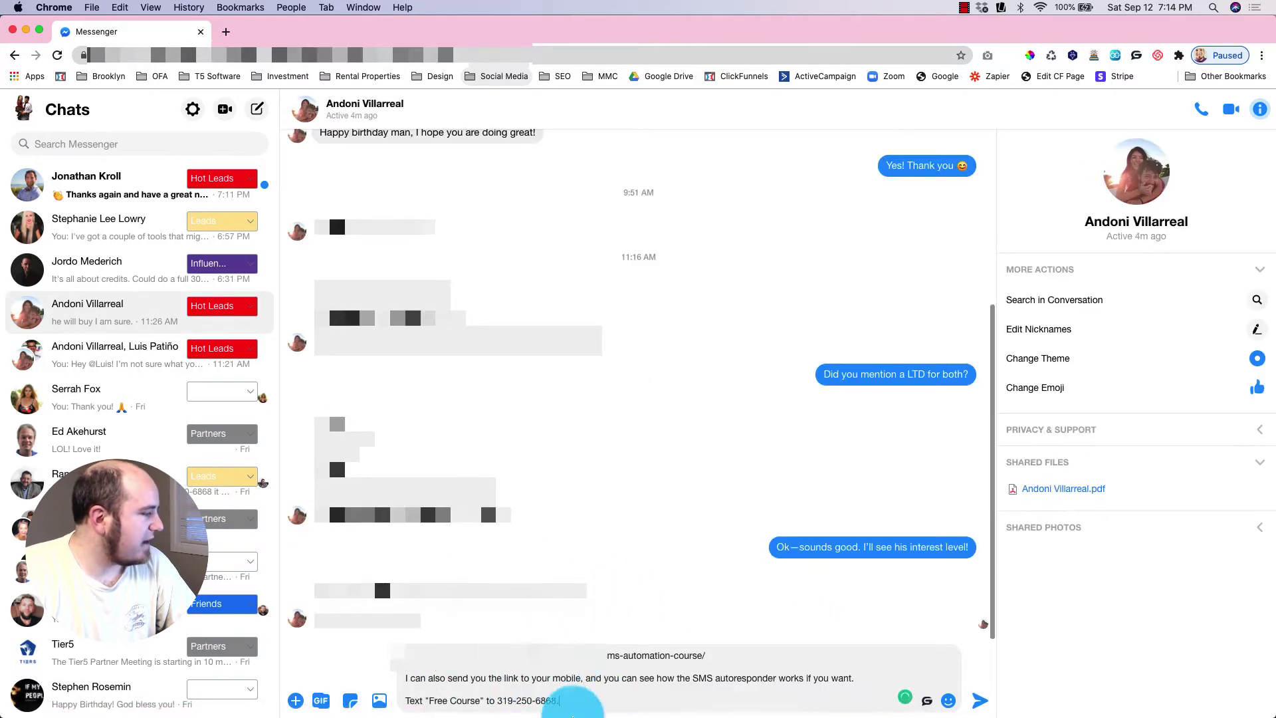
- Clear the inserted SMS Marketing Course template text from the message draft without sending it
{"action": "left_click", "coordinate": [596, 694]}
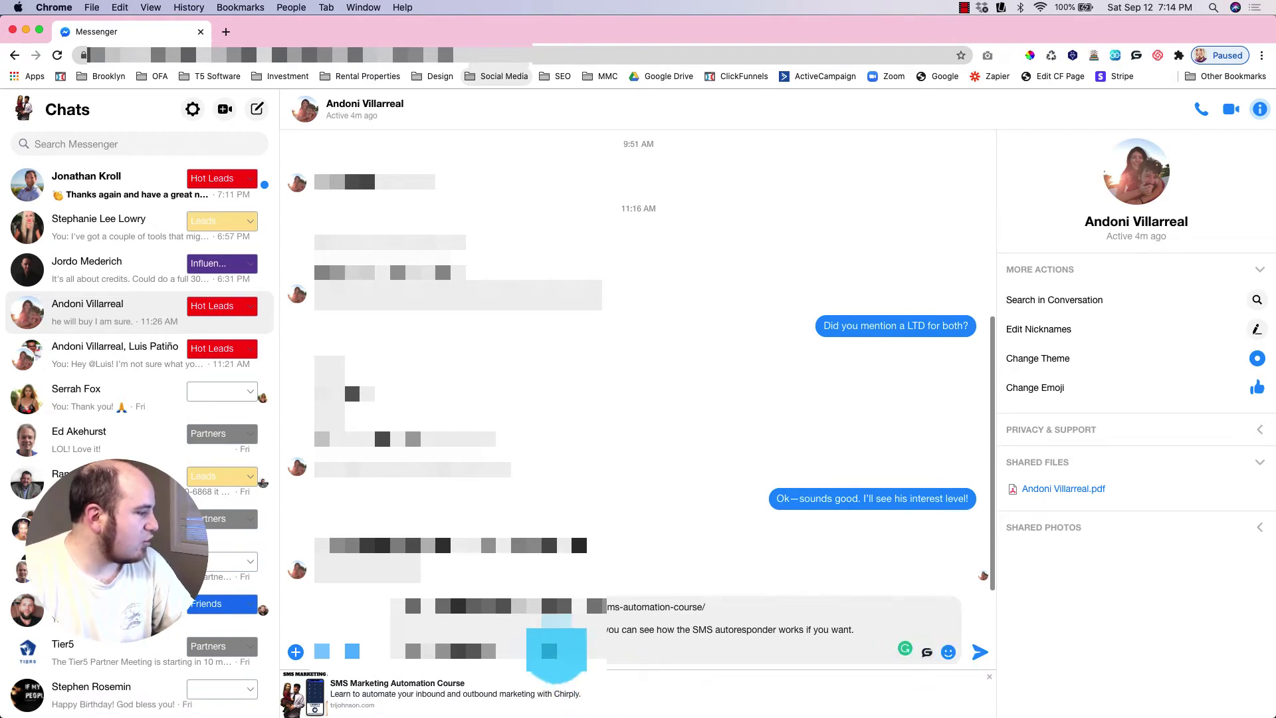
{"action": "left_click_drag", "start_coordinate": [558, 650], "coordinate": [384, 598]}
{"action": "key", "text": "BackSpace"}
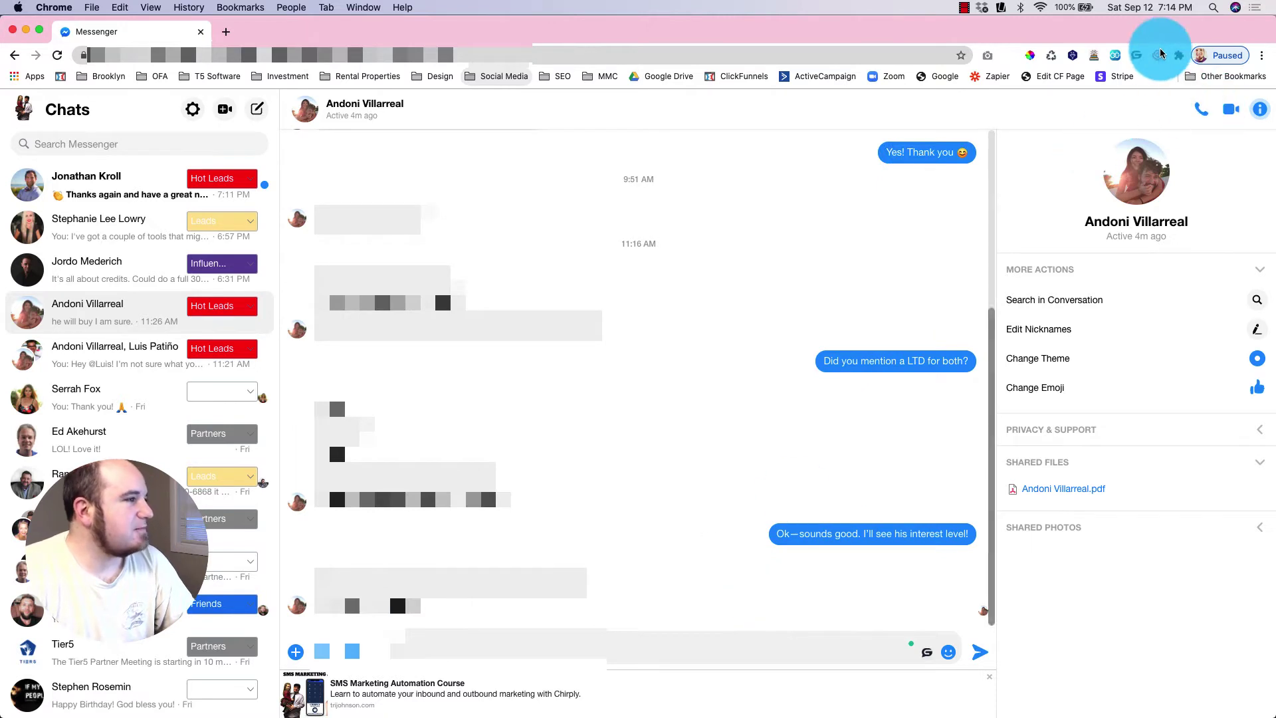
- Open the CRM's Global Templates page and delete the Realtor Docs template group
{"action": "left_click", "coordinate": [1136, 55]}
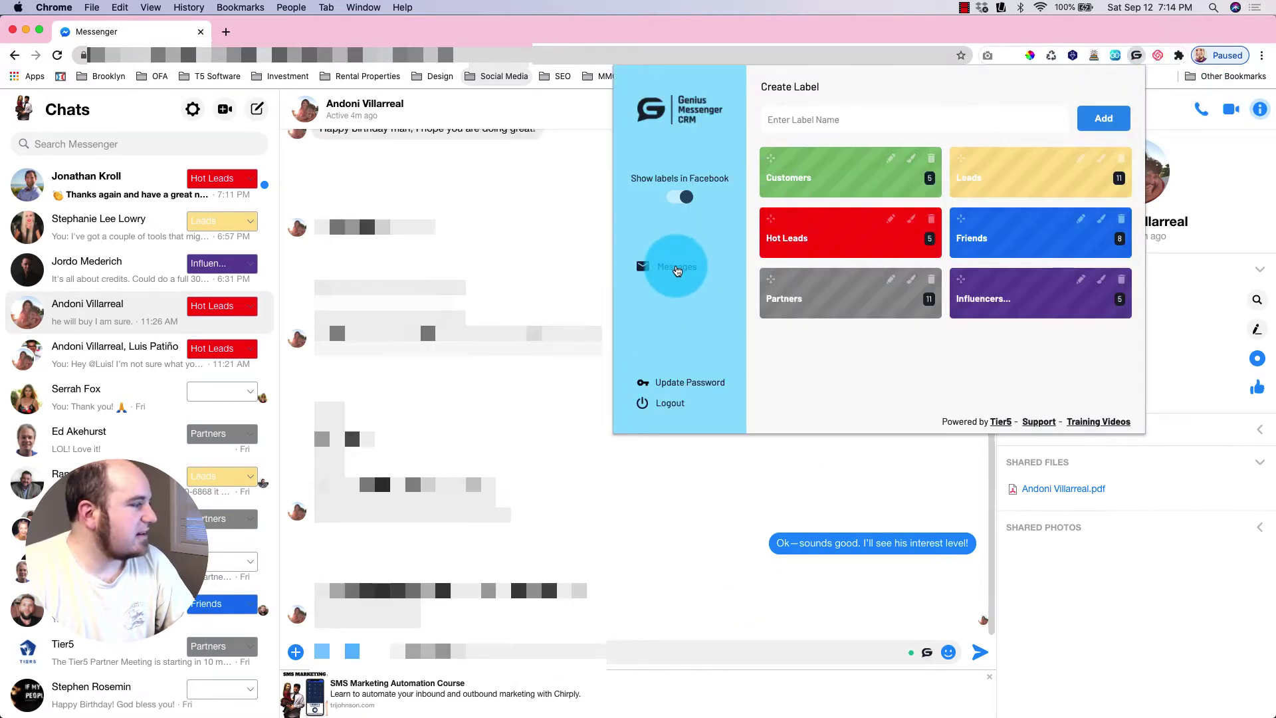
{"action": "left_click", "coordinate": [677, 271]}
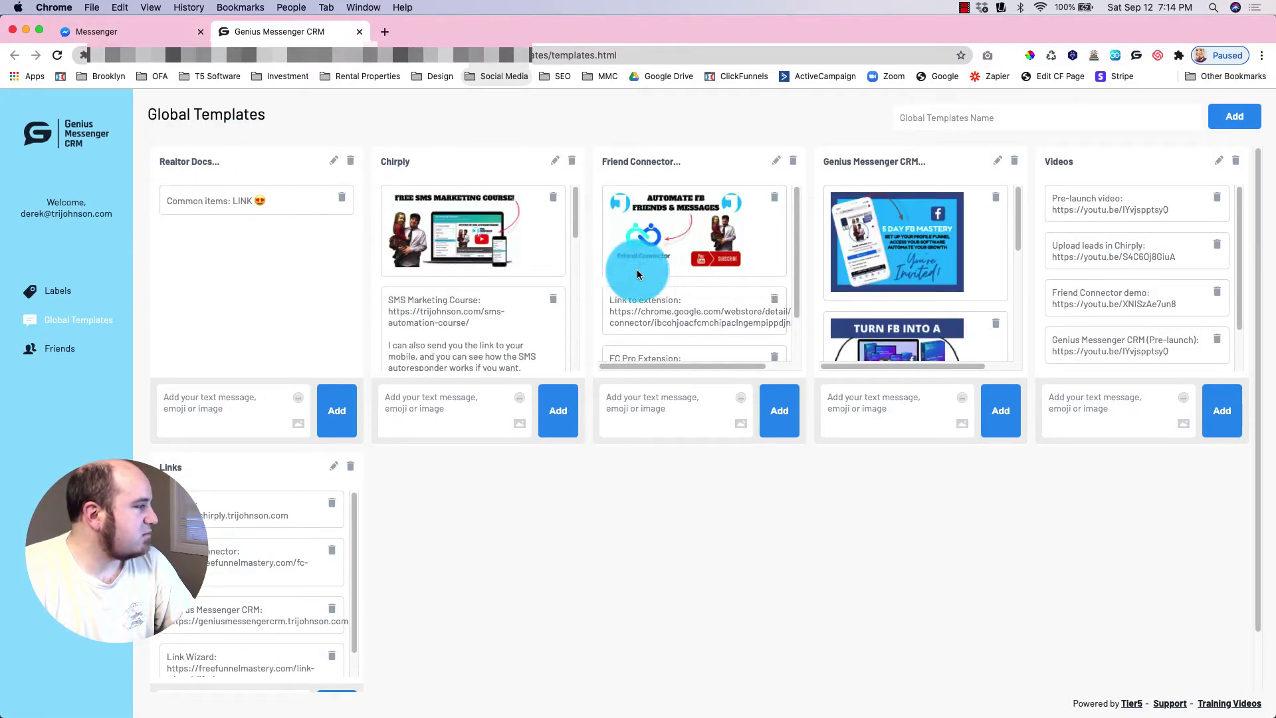
{"action": "left_click", "coordinate": [948, 116]}
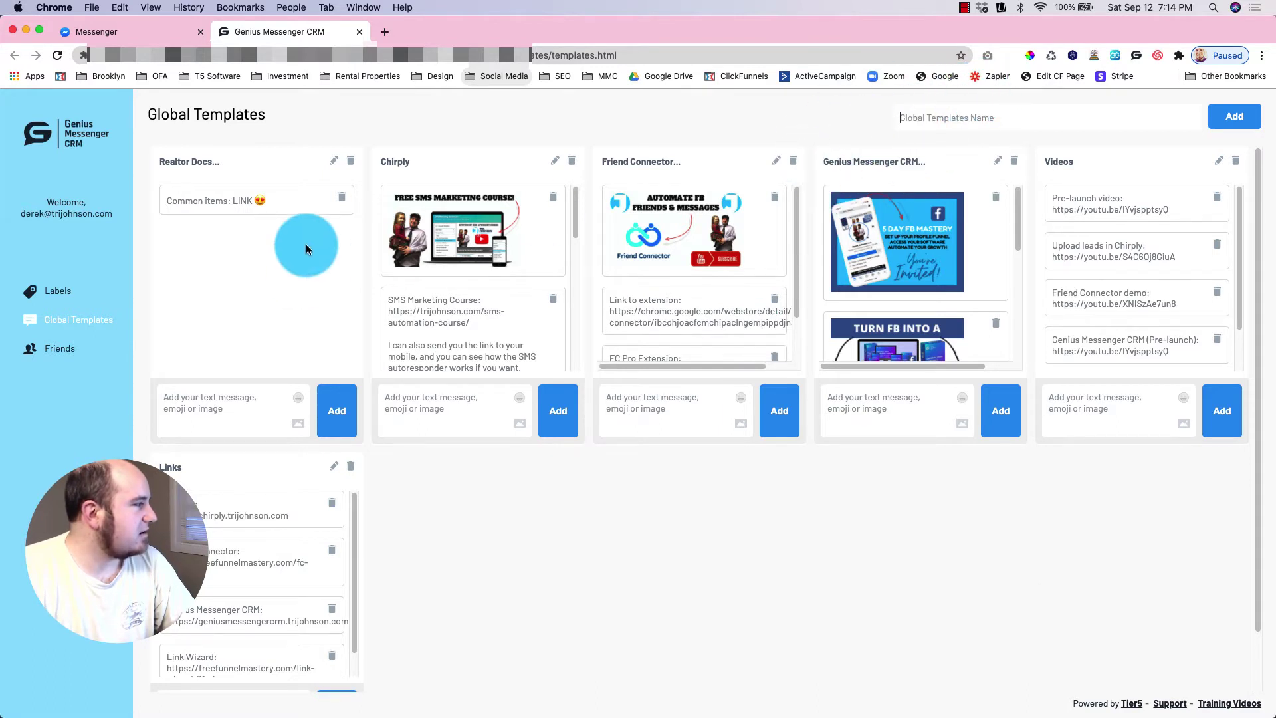
{"action": "left_click", "coordinate": [350, 162]}
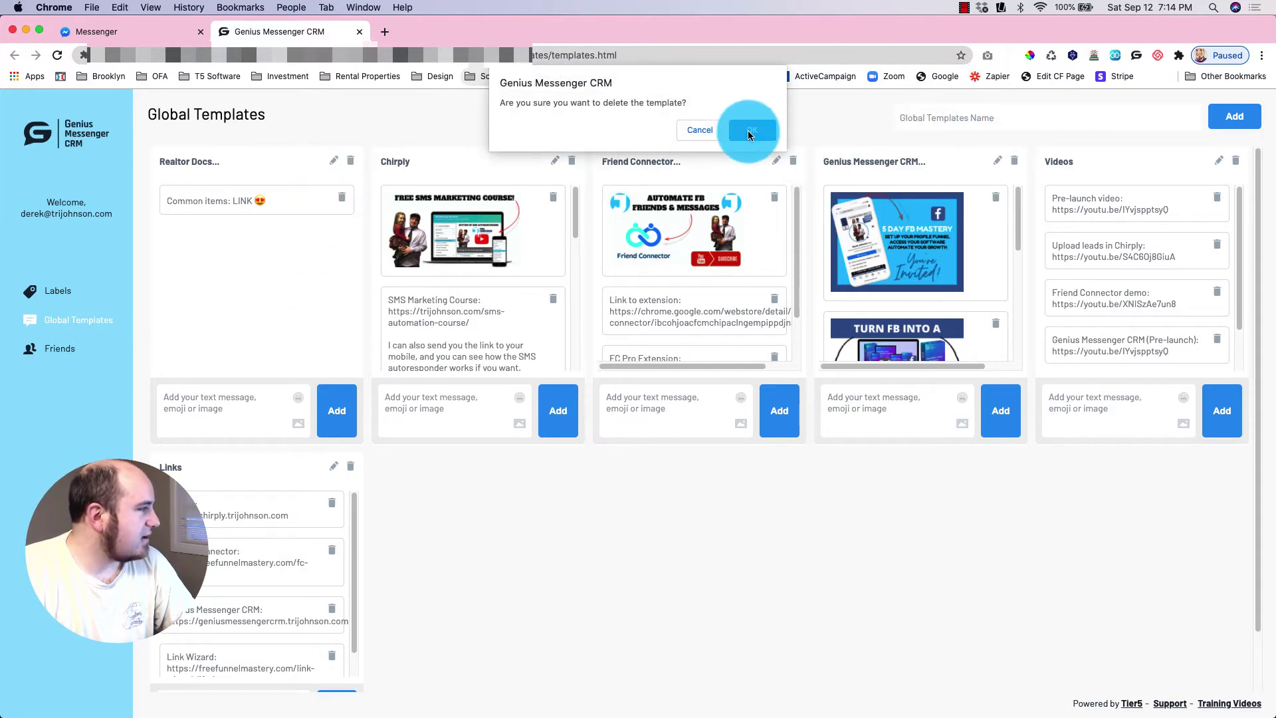
{"action": "left_click", "coordinate": [749, 125]}
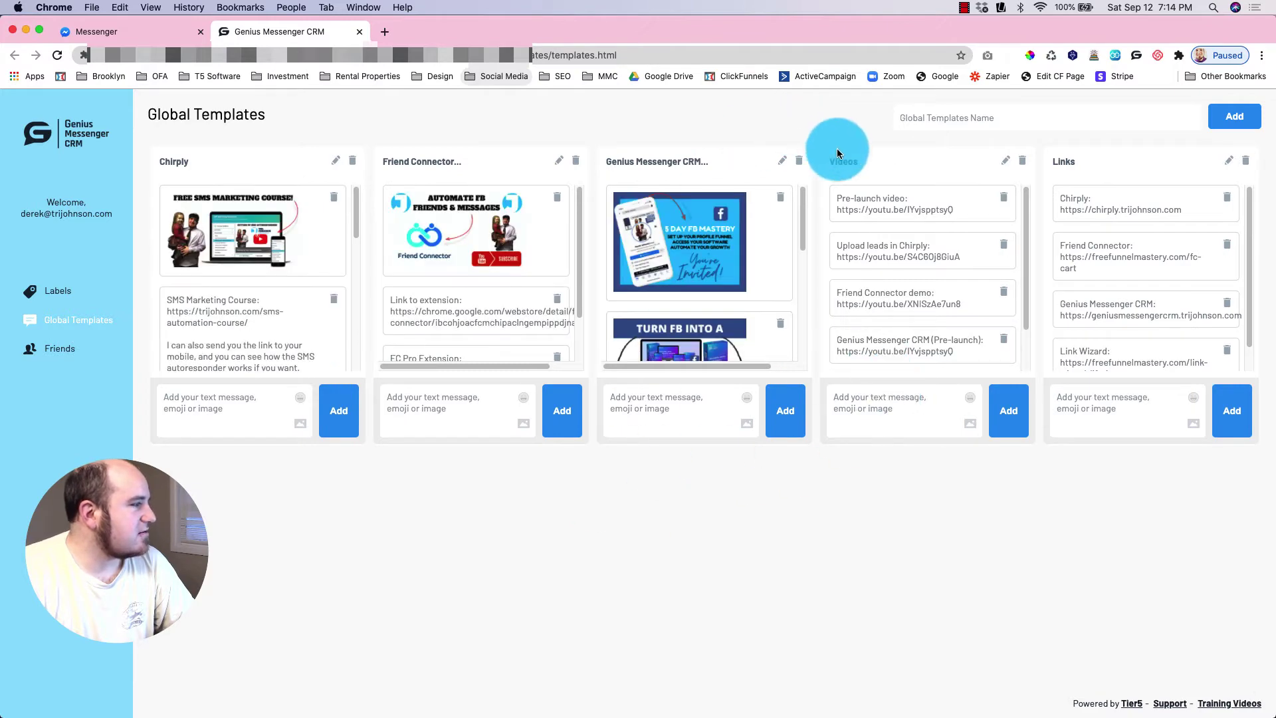
- Review the Genius Messenger CRM templates, the Friends list and the contacts grouped under each label
{"action": "scroll", "coordinate": [789, 342], "scroll_direction": "down", "scroll_amount": 3}
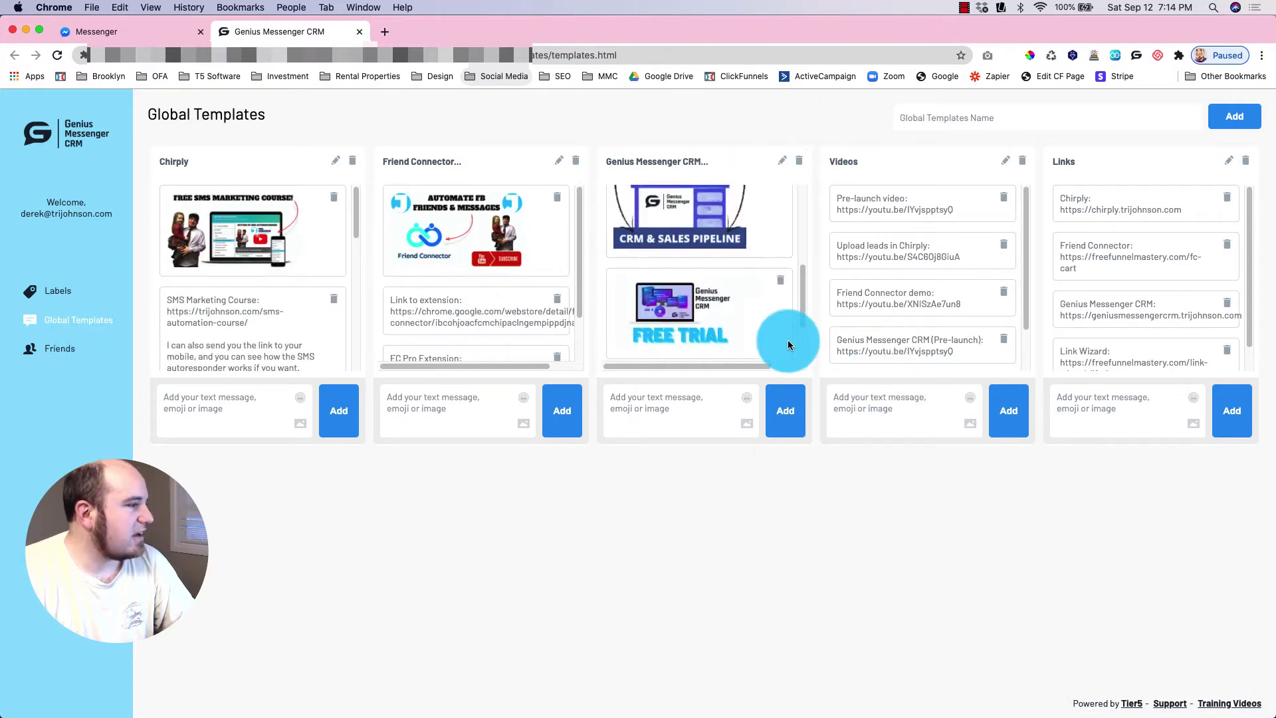
{"action": "scroll", "coordinate": [789, 342], "scroll_direction": "up", "scroll_amount": 3}
{"action": "left_click", "coordinate": [58, 347]}
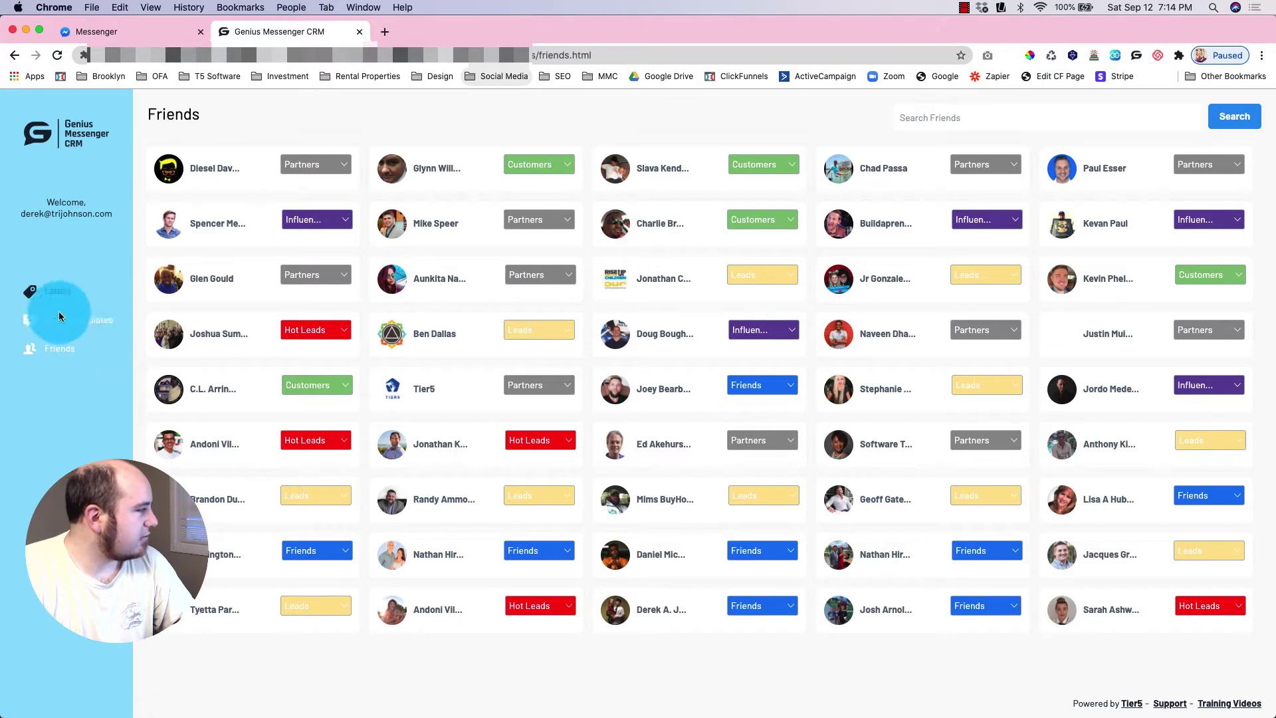
{"action": "left_click", "coordinate": [60, 290]}
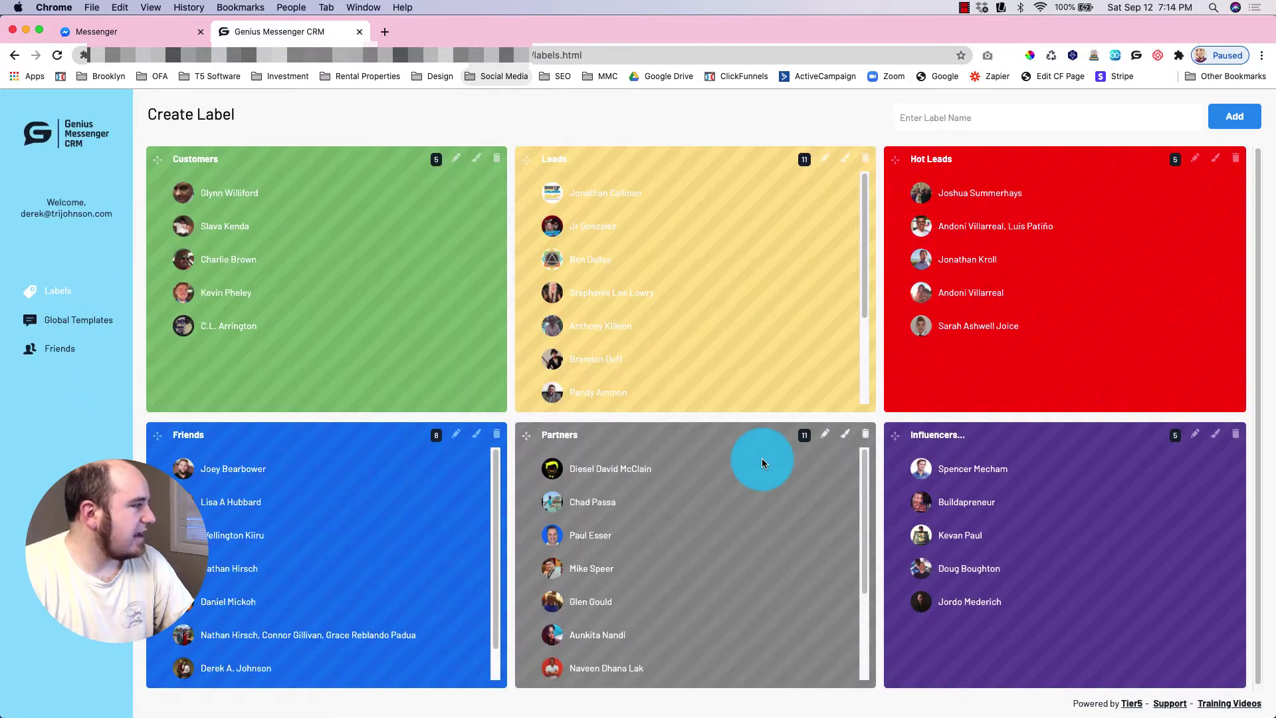
{"action": "scroll", "coordinate": [761, 462], "scroll_direction": "up", "scroll_amount": 3}
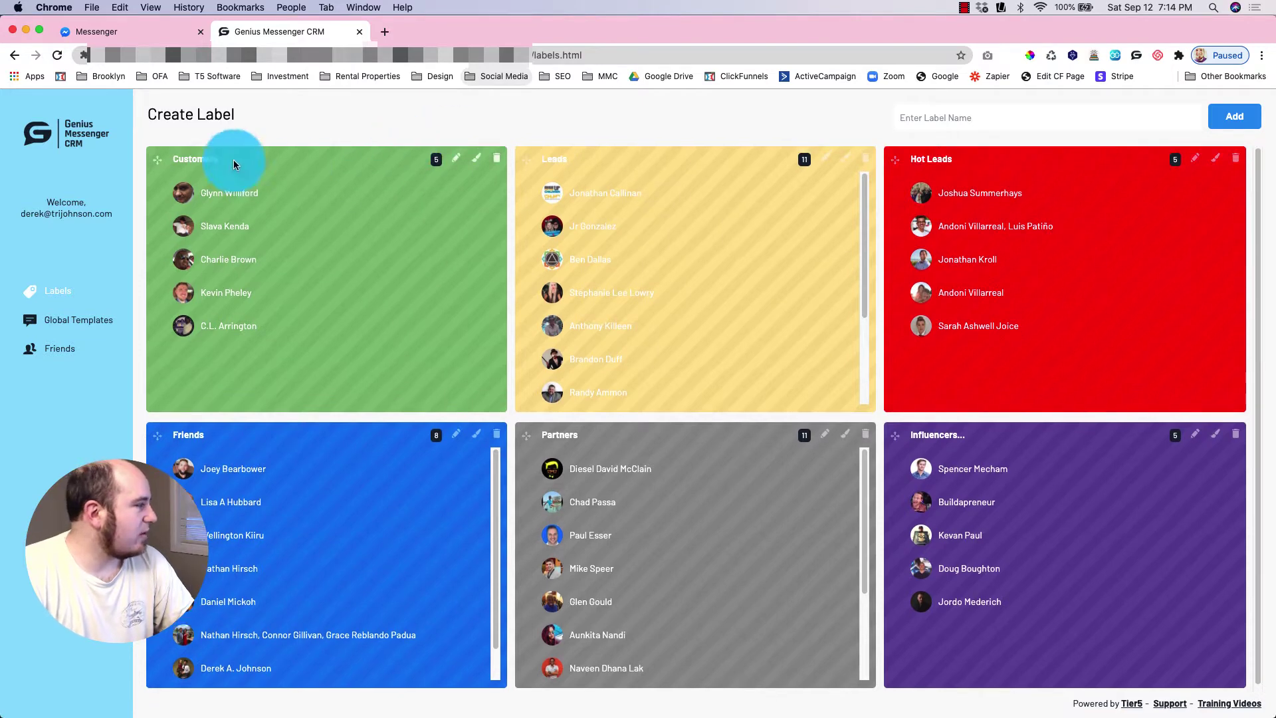
- Change the Customers label's color to bright green
{"action": "mouse_move", "coordinate": [166, 162]}
{"action": "left_mouse_down"}
{"action": "mouse_move", "coordinate": [1007, 222]}
{"action": "mouse_move", "coordinate": [353, 150]}
{"action": "mouse_move", "coordinate": [162, 162]}
{"action": "mouse_move", "coordinate": [208, 160]}
{"action": "mouse_move", "coordinate": [263, 99]}
{"action": "left_mouse_up"}
{"action": "left_click", "coordinate": [475, 159]}
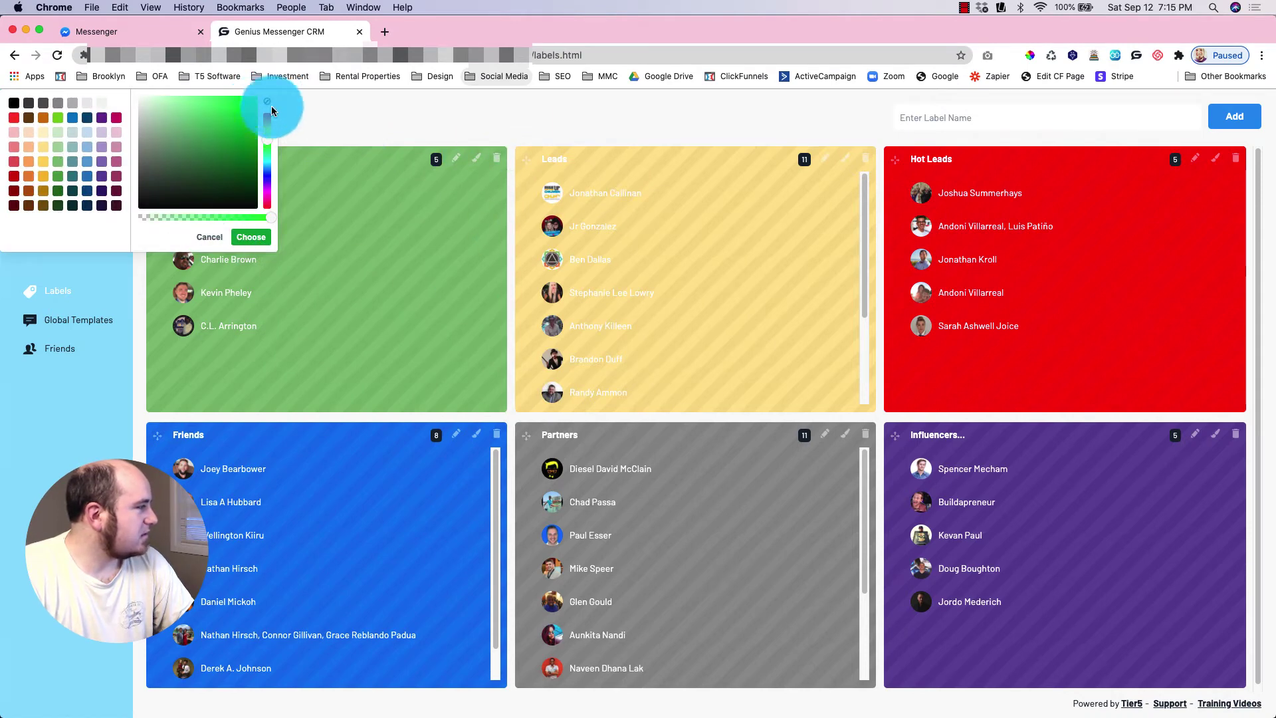
{"action": "left_click", "coordinate": [252, 238]}
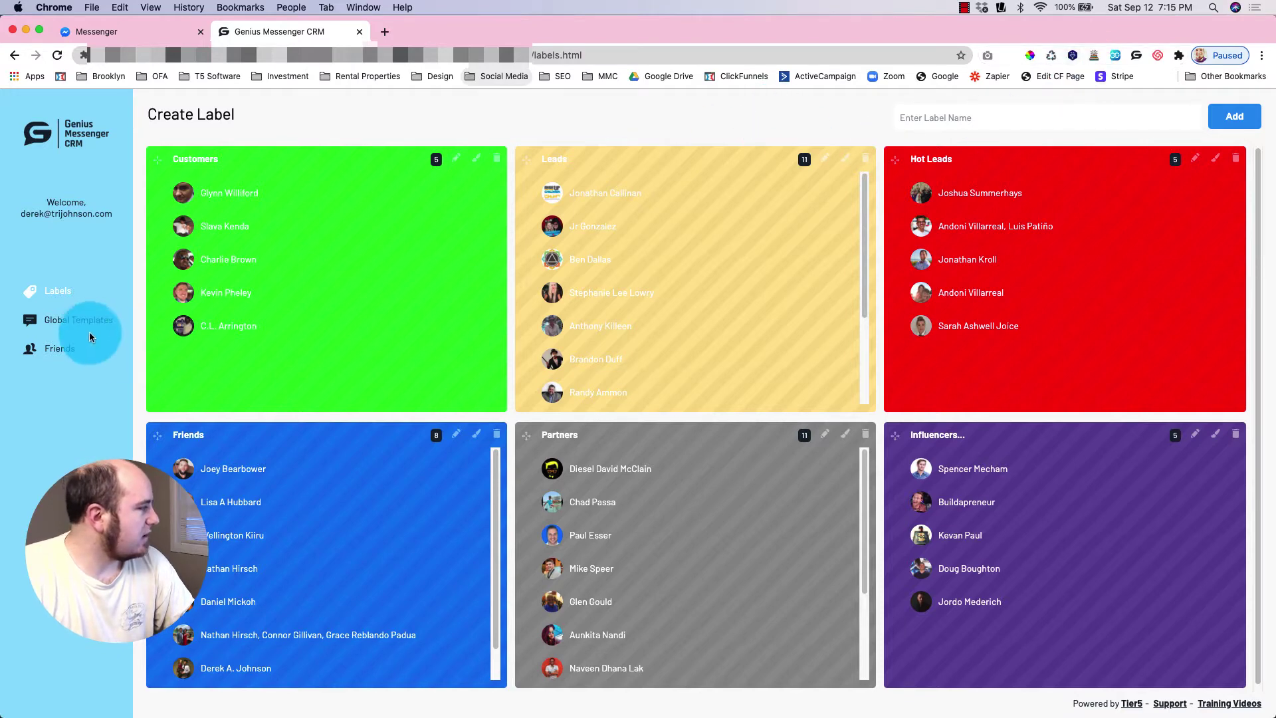
- View the Friends page, then open the notification form for the Friends-label contact in the second row, second column
{"action": "left_click", "coordinate": [53, 353]}
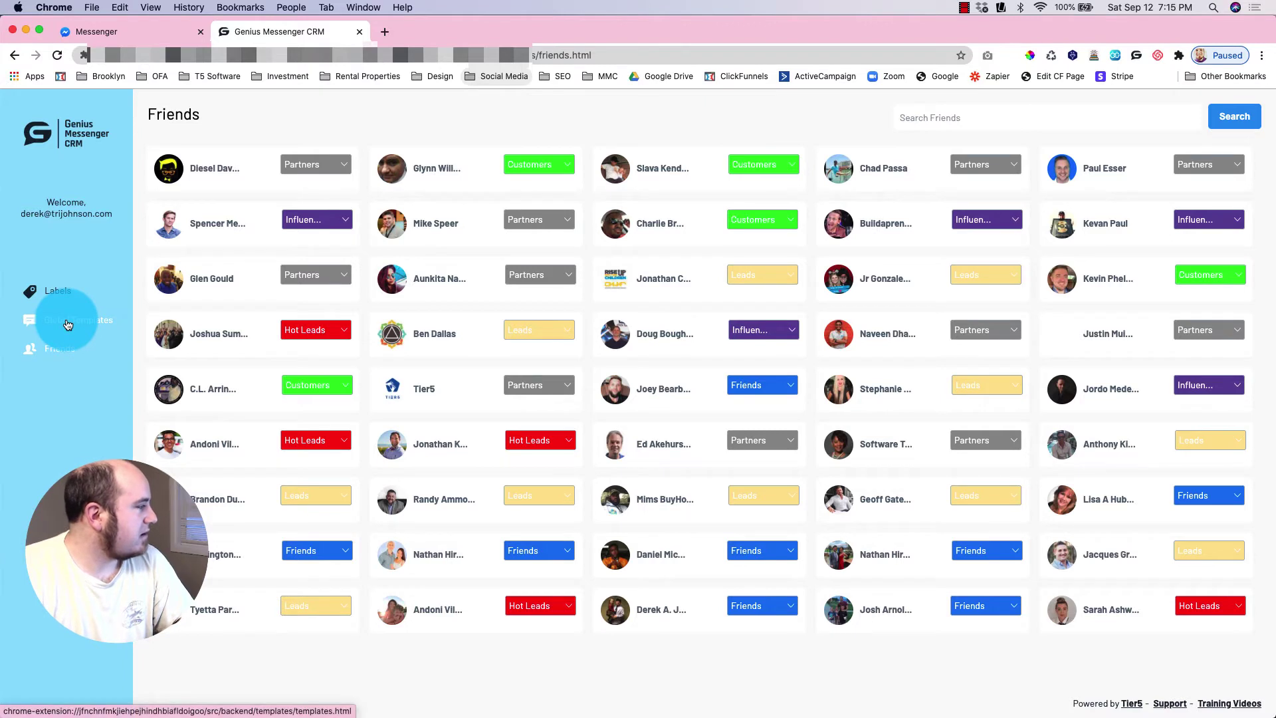
{"action": "left_click", "coordinate": [1134, 57]}
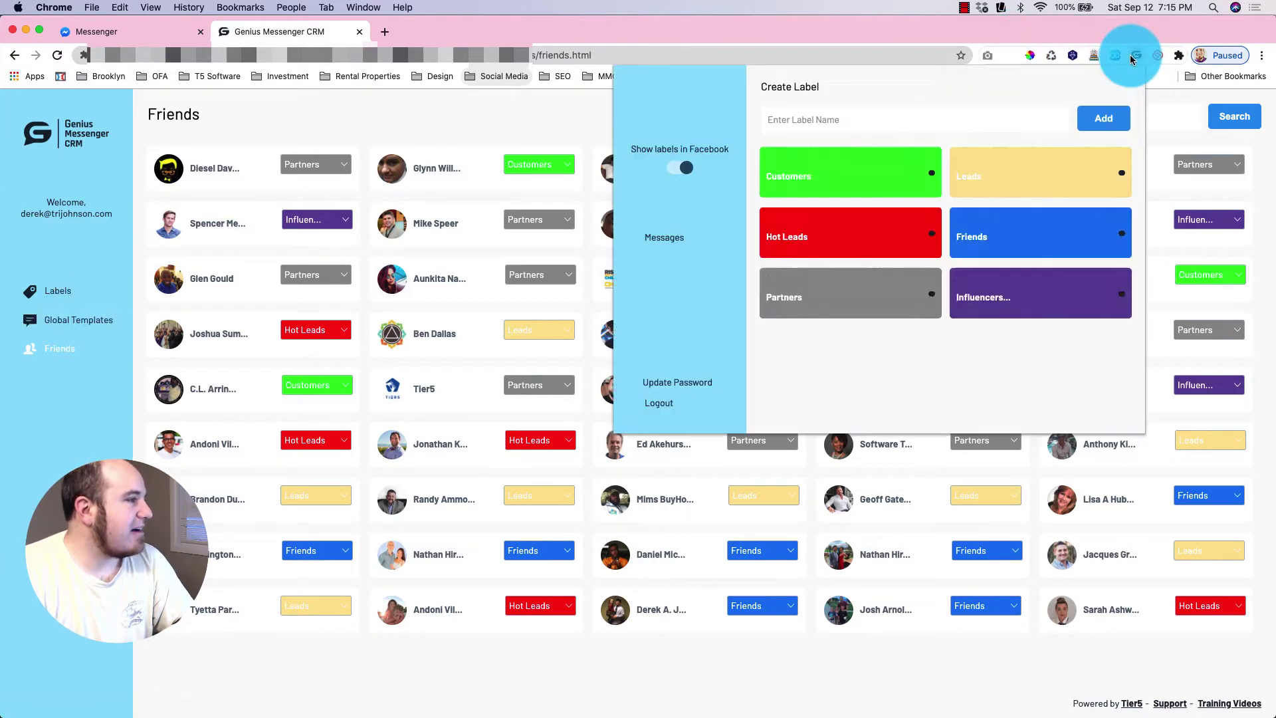
{"action": "left_click", "coordinate": [1121, 243]}
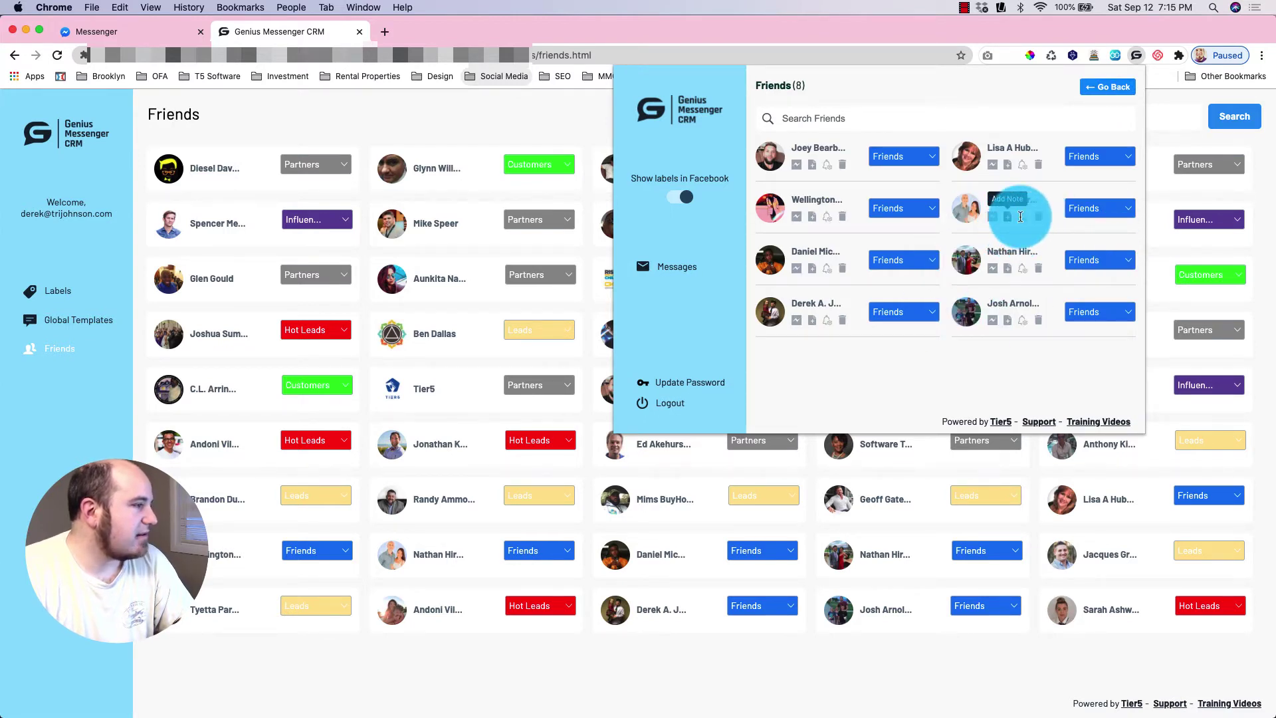
{"action": "left_click", "coordinate": [1022, 217]}
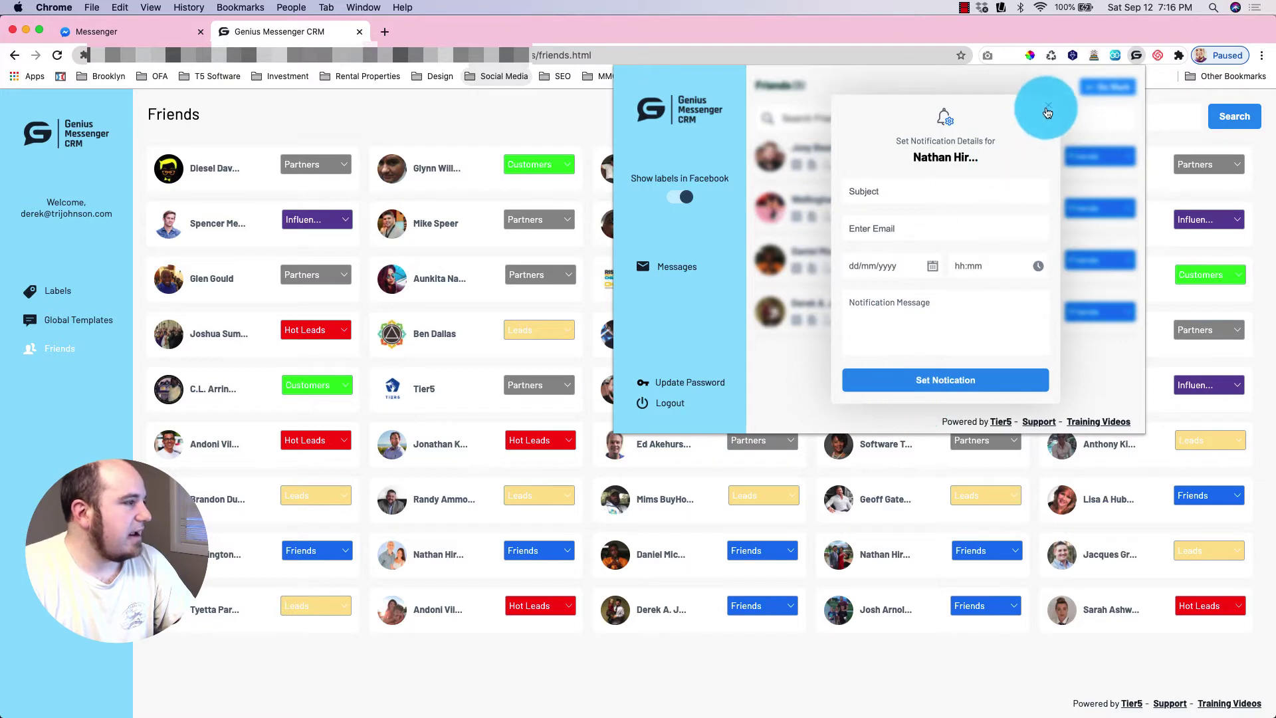
- View the notification form again for the Friends-label contact in the second row, second column, and close it without setting anything
{"action": "left_click", "coordinate": [1047, 109]}
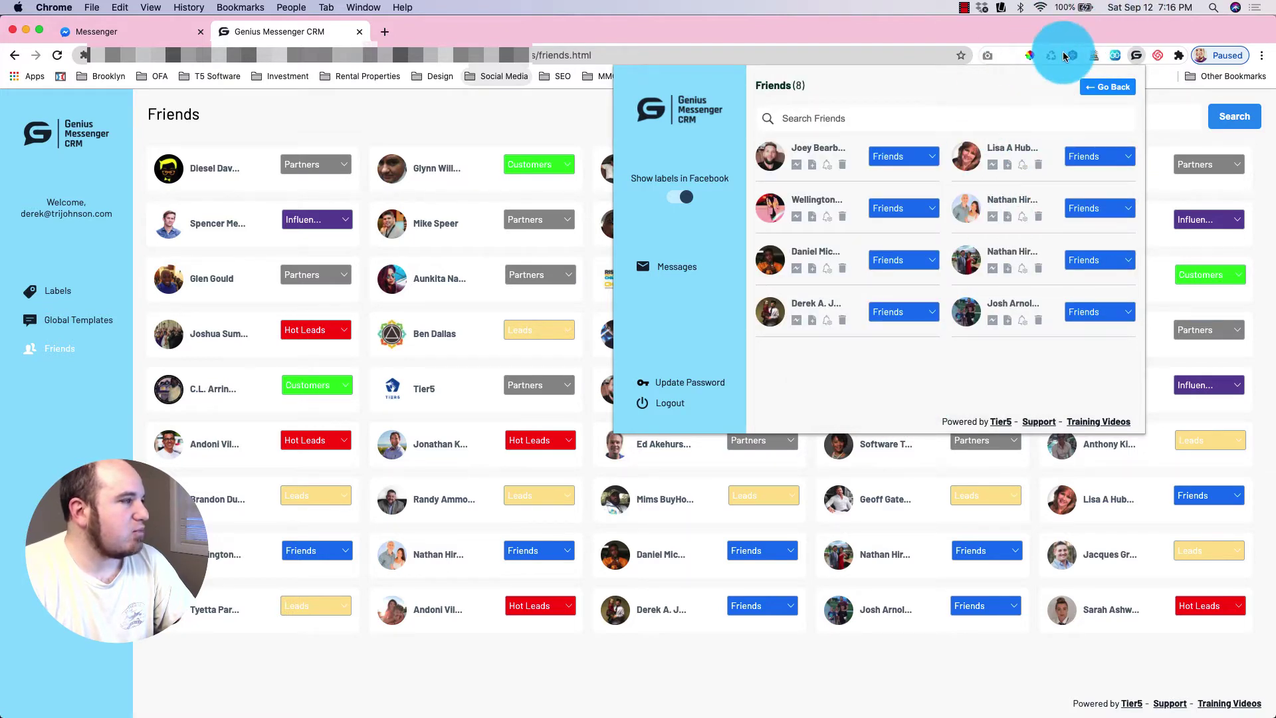
{"action": "left_click", "coordinate": [1023, 216]}
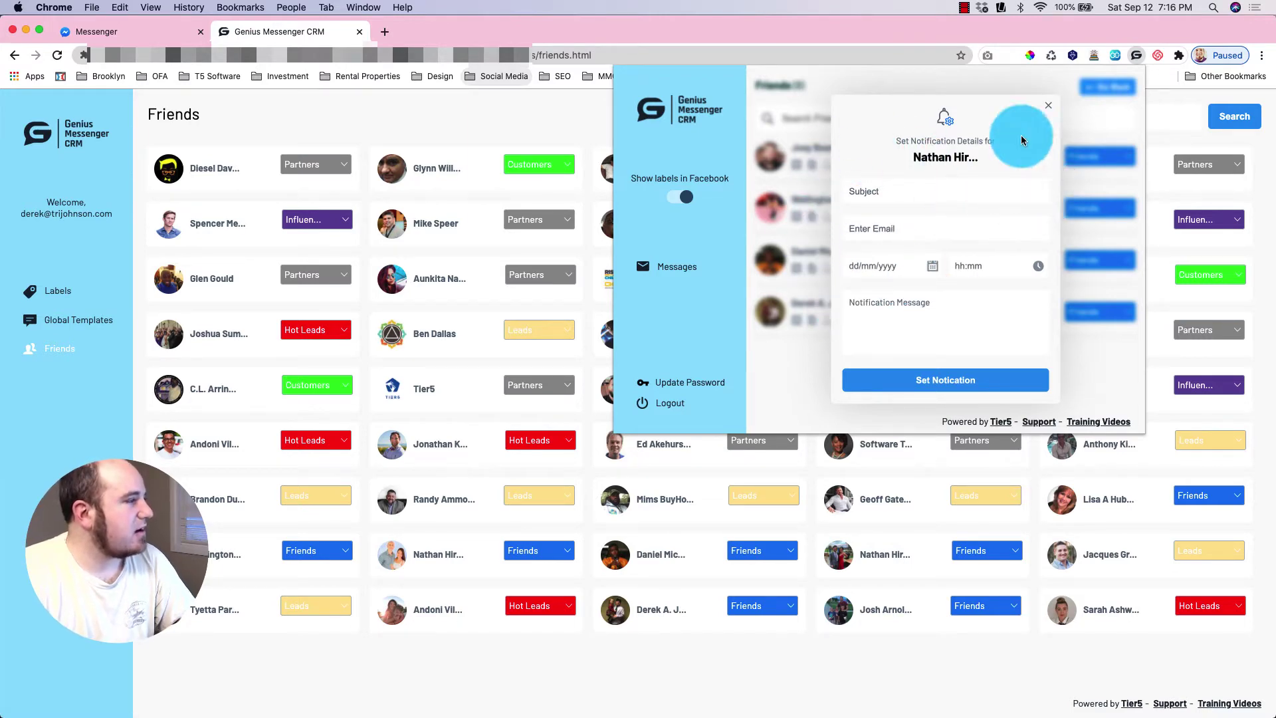
{"action": "left_click", "coordinate": [1048, 107]}
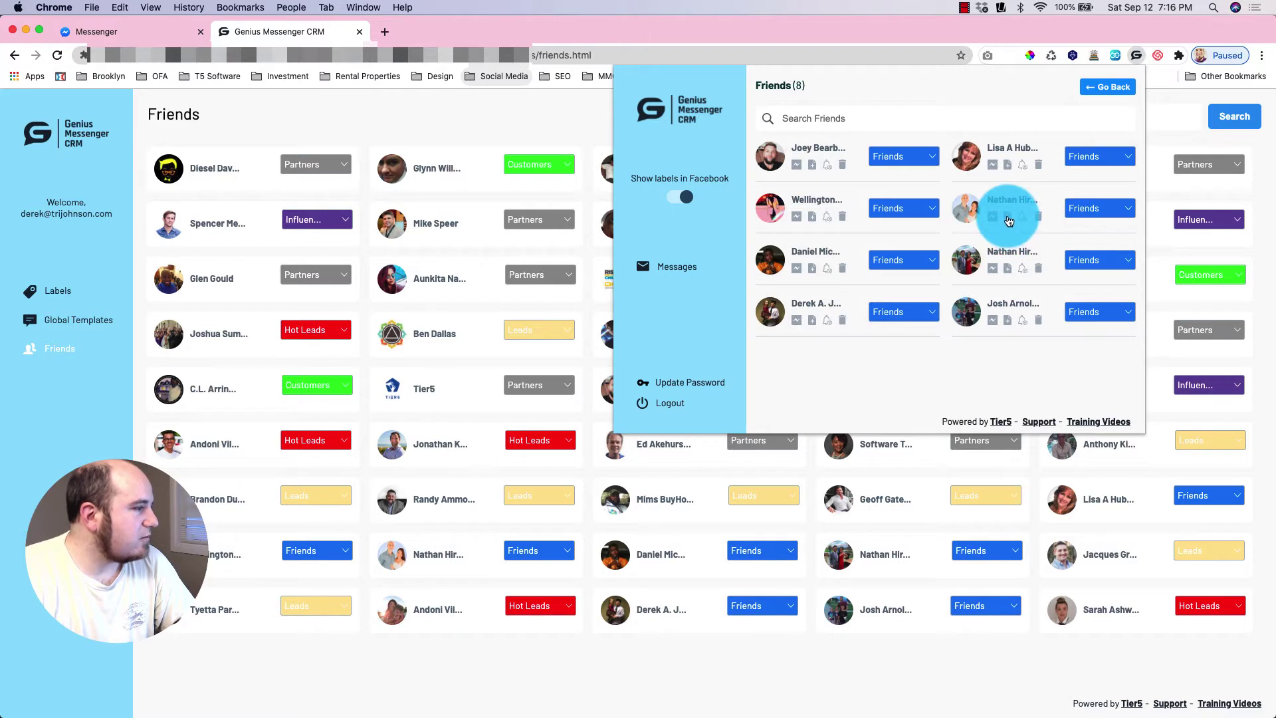
- Add the custom note "Customer note" to the Friends-label contact in the second row, second column, and return to the label overview
{"action": "left_click", "coordinate": [1008, 218]}
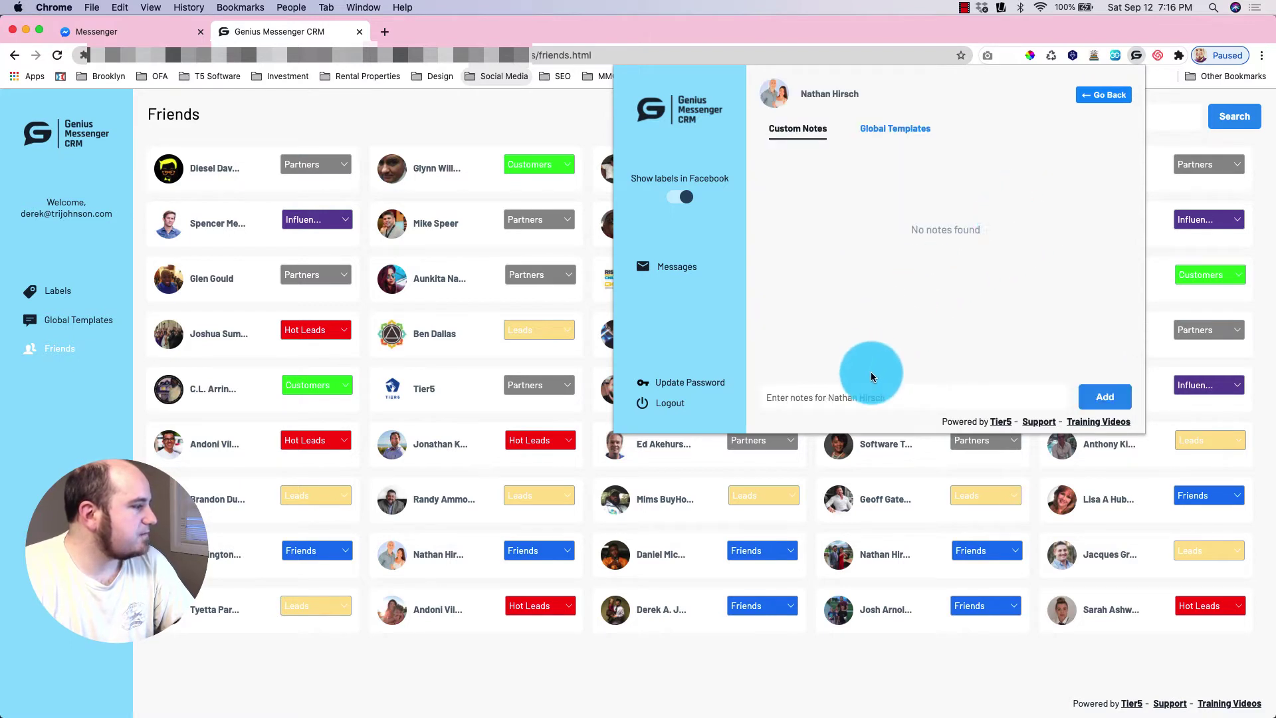
{"action": "left_click", "coordinate": [859, 393]}
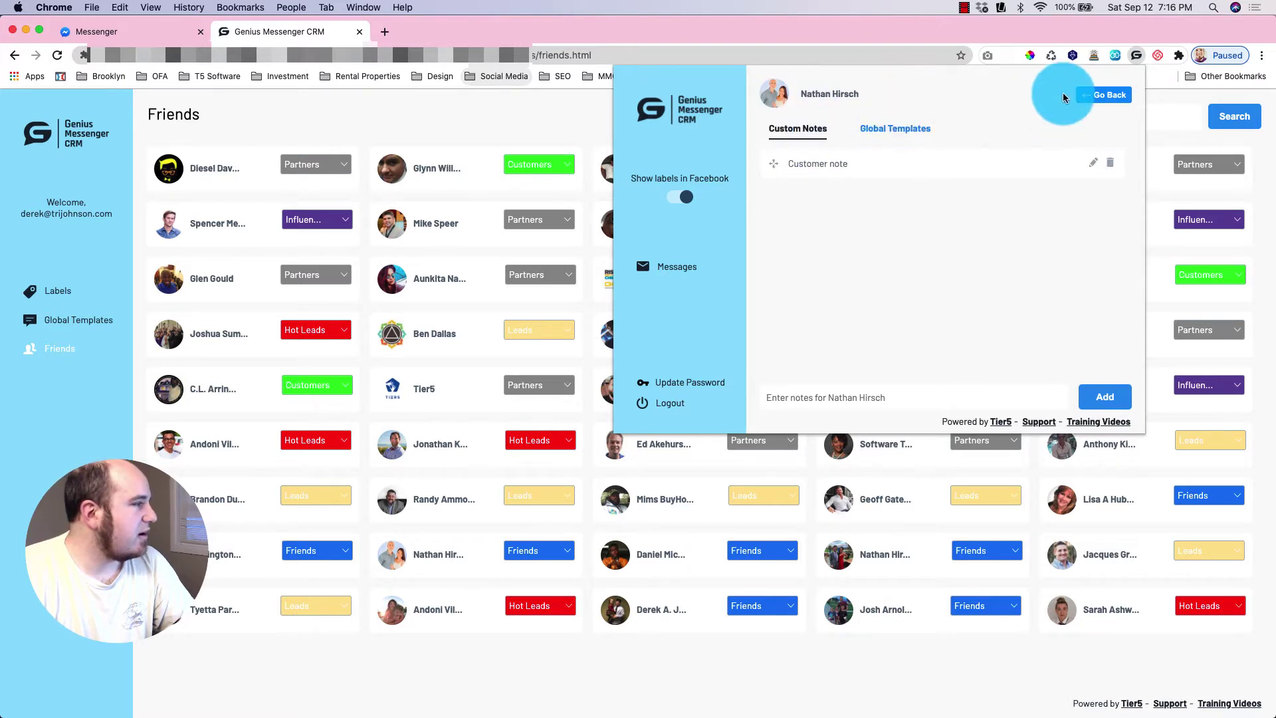
{"action": "left_click", "coordinate": [1103, 95]}
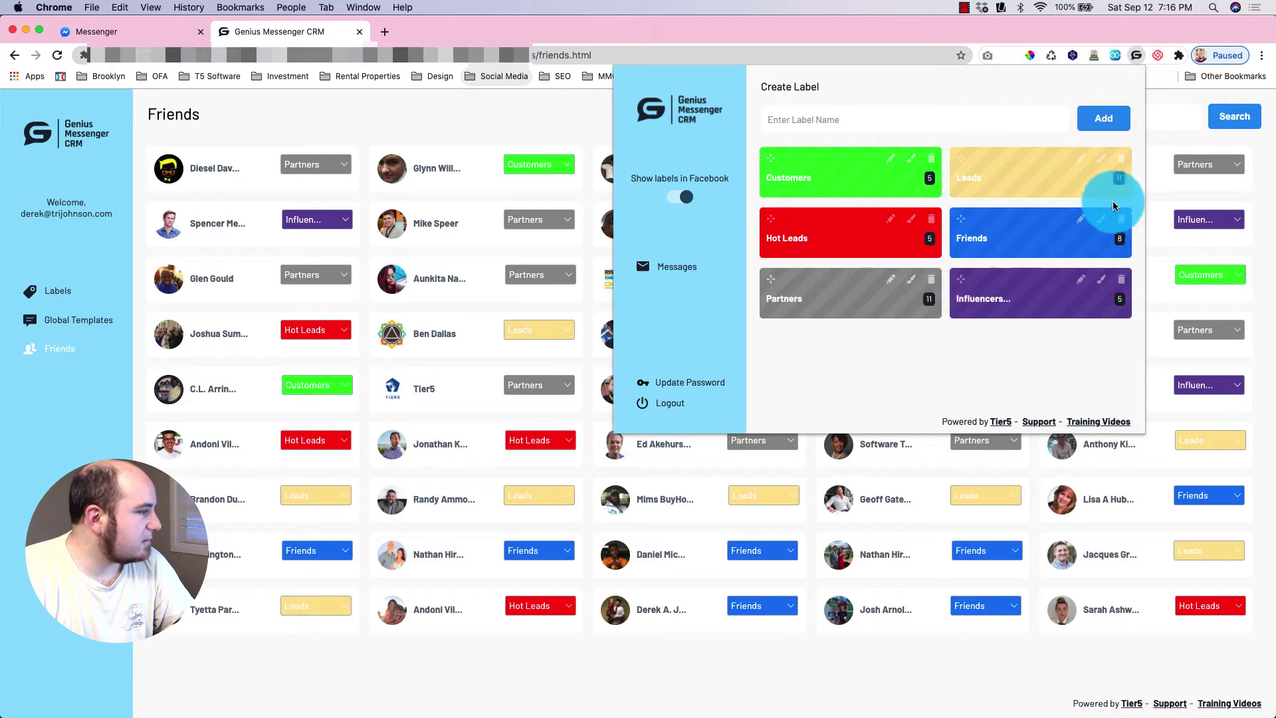
- Open the same Friends-label contact's Messenger conversation, view the quick notes inside it, and close the conversation's browser tab
{"action": "left_click", "coordinate": [1117, 244]}
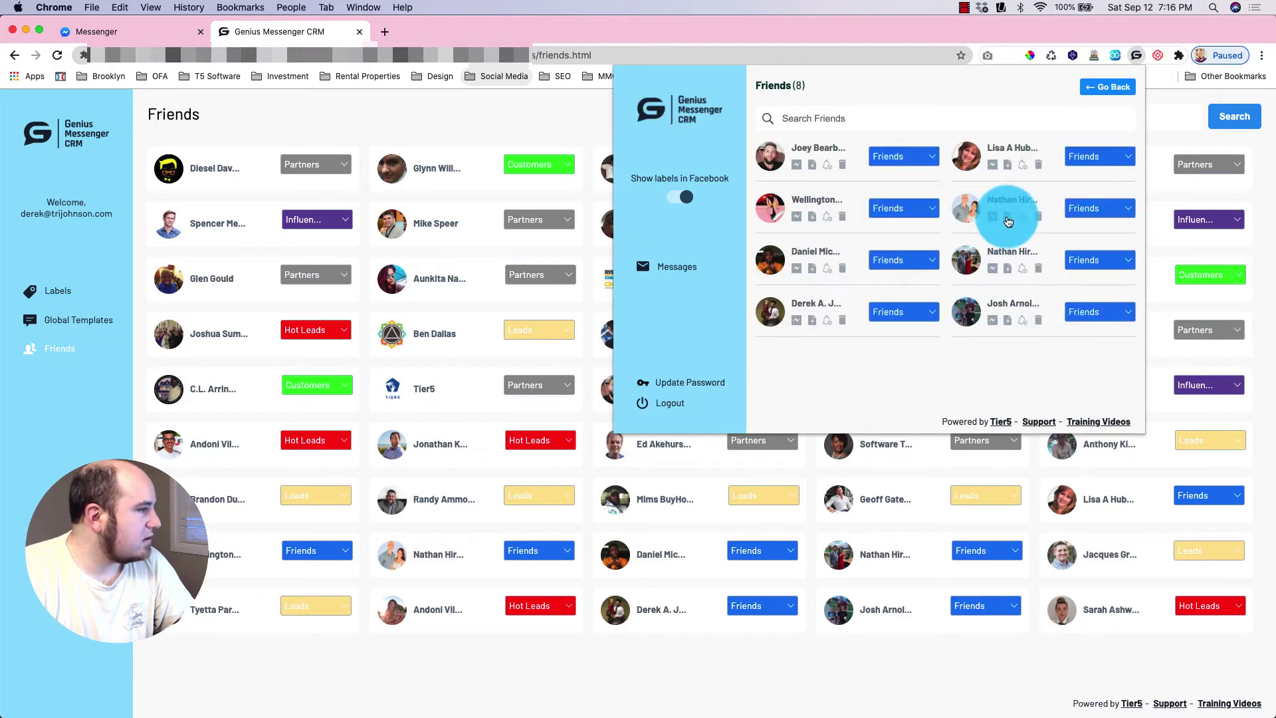
{"action": "left_click", "coordinate": [991, 217]}
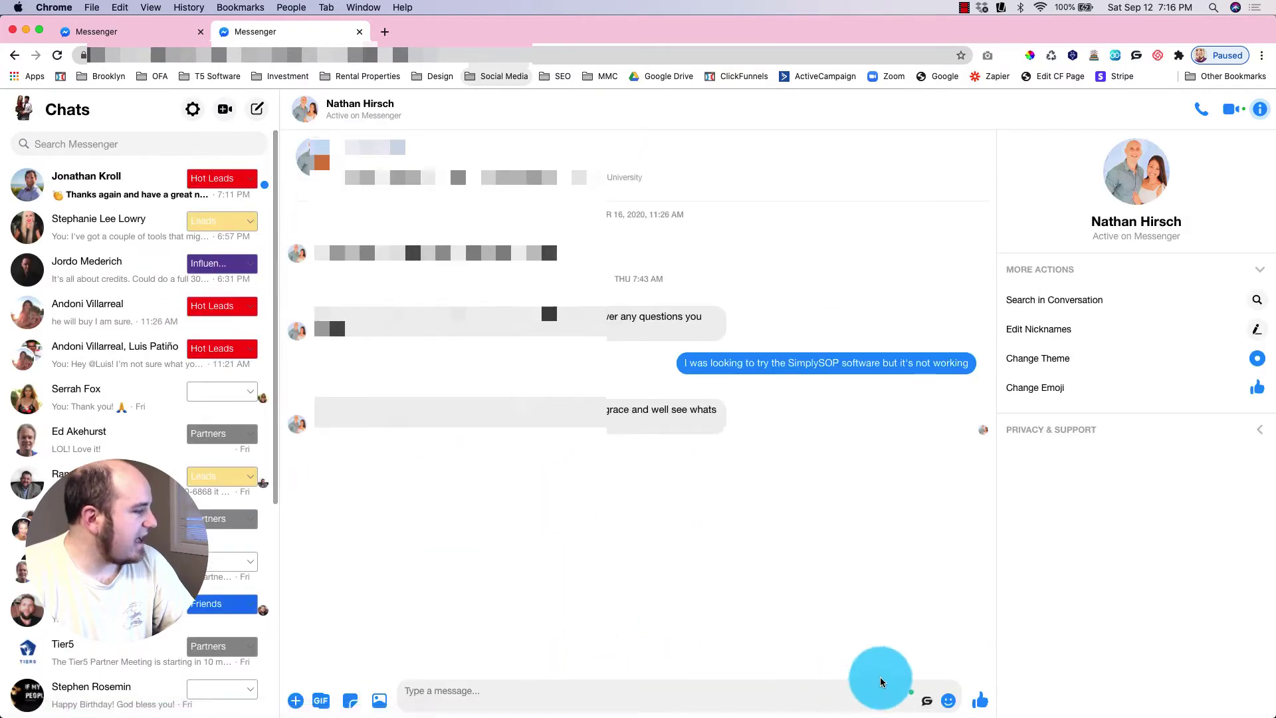
{"action": "left_click", "coordinate": [927, 702]}
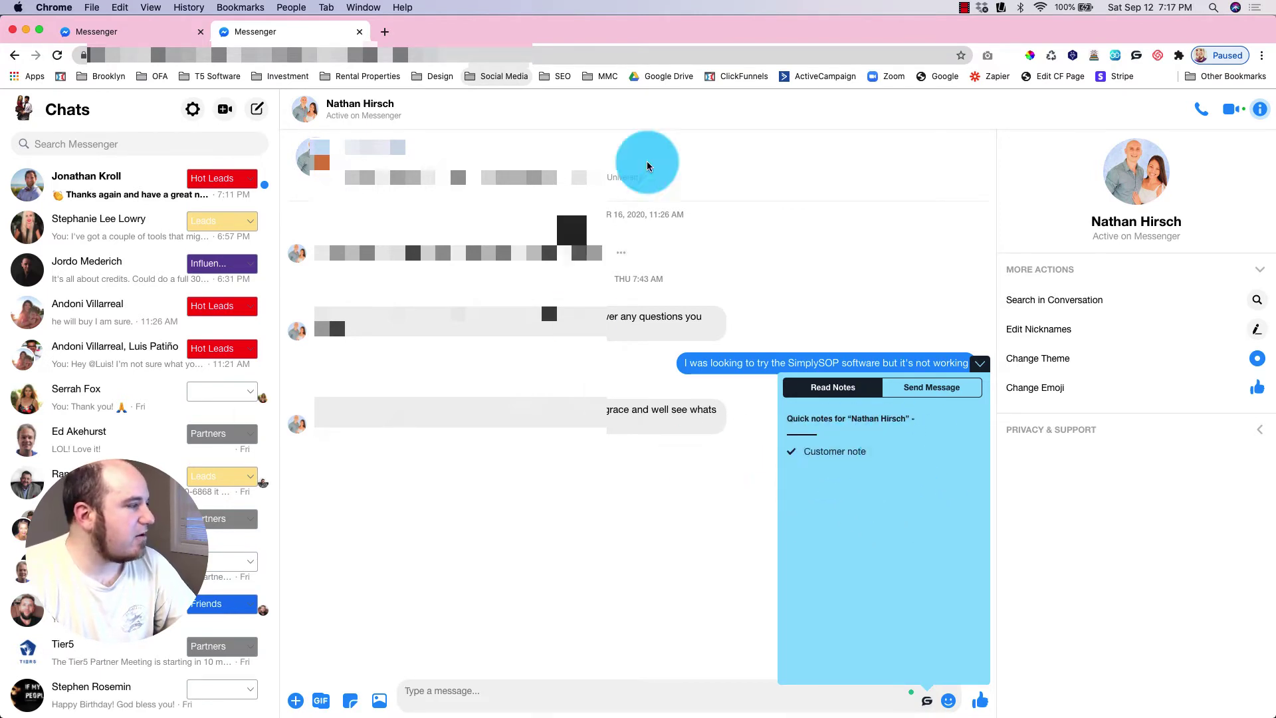
{"action": "left_click", "coordinate": [1136, 55]}
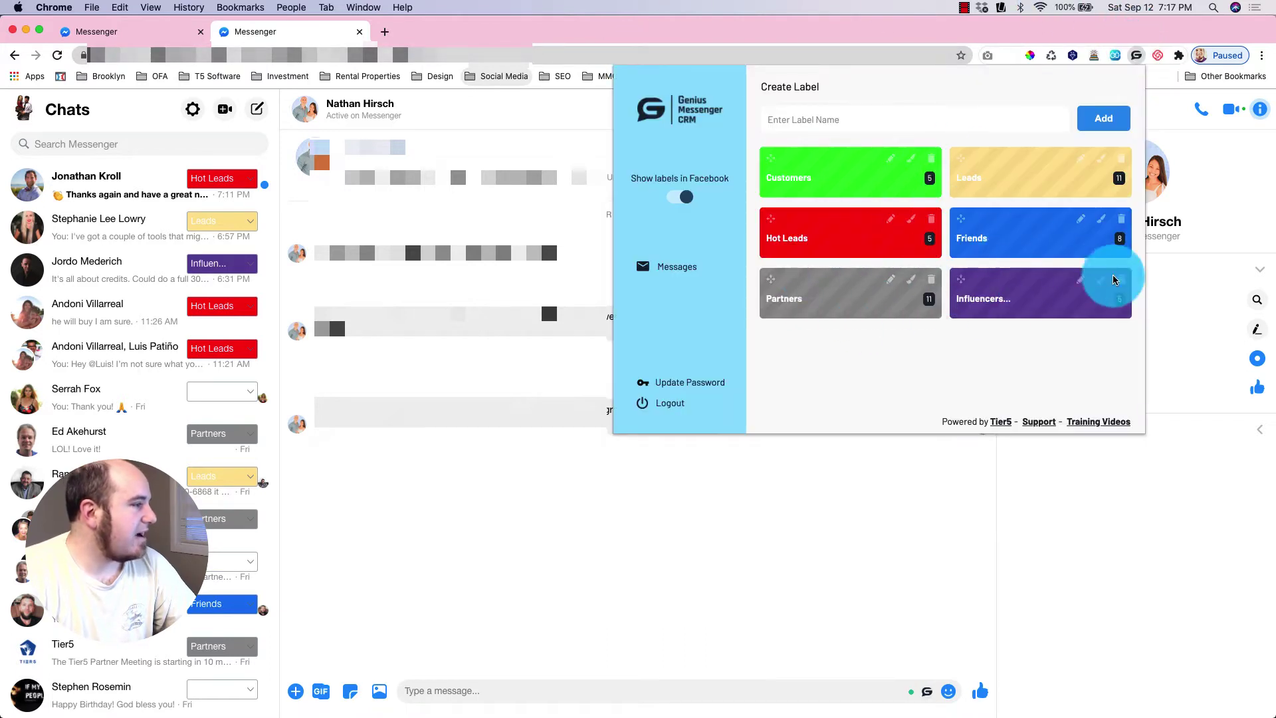
{"action": "left_click", "coordinate": [927, 704]}
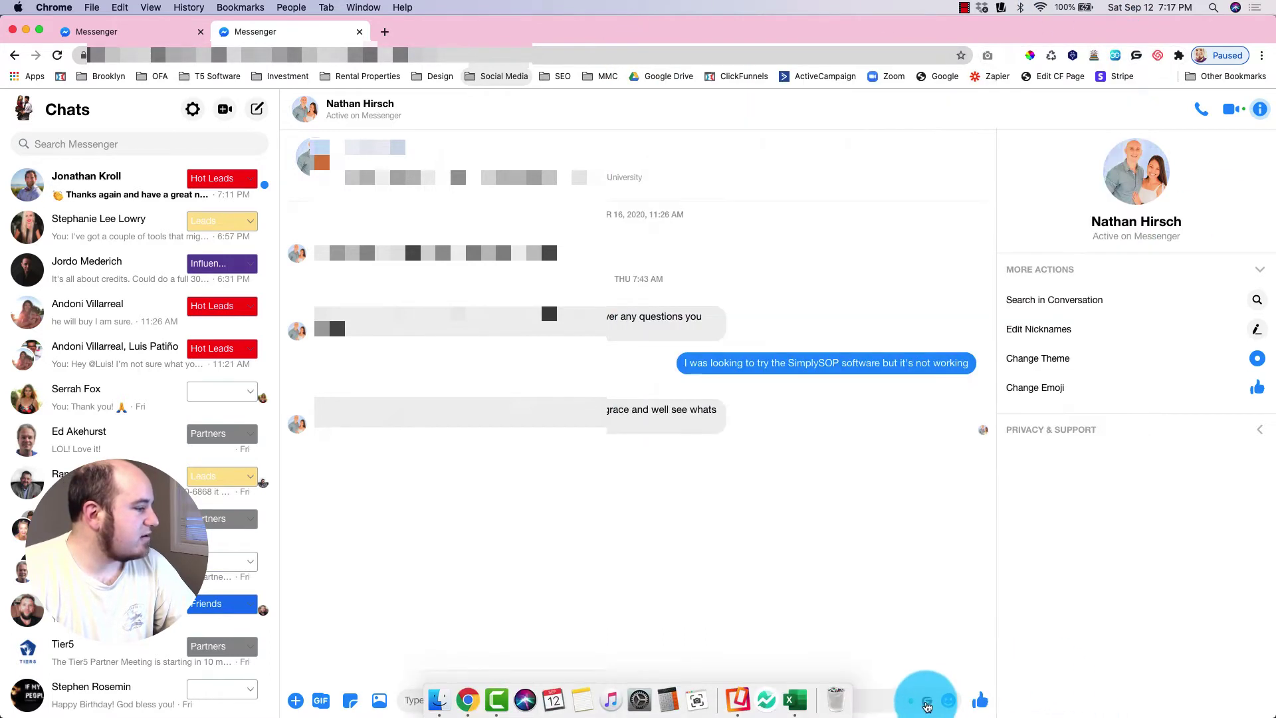
{"action": "left_click", "coordinate": [927, 703]}
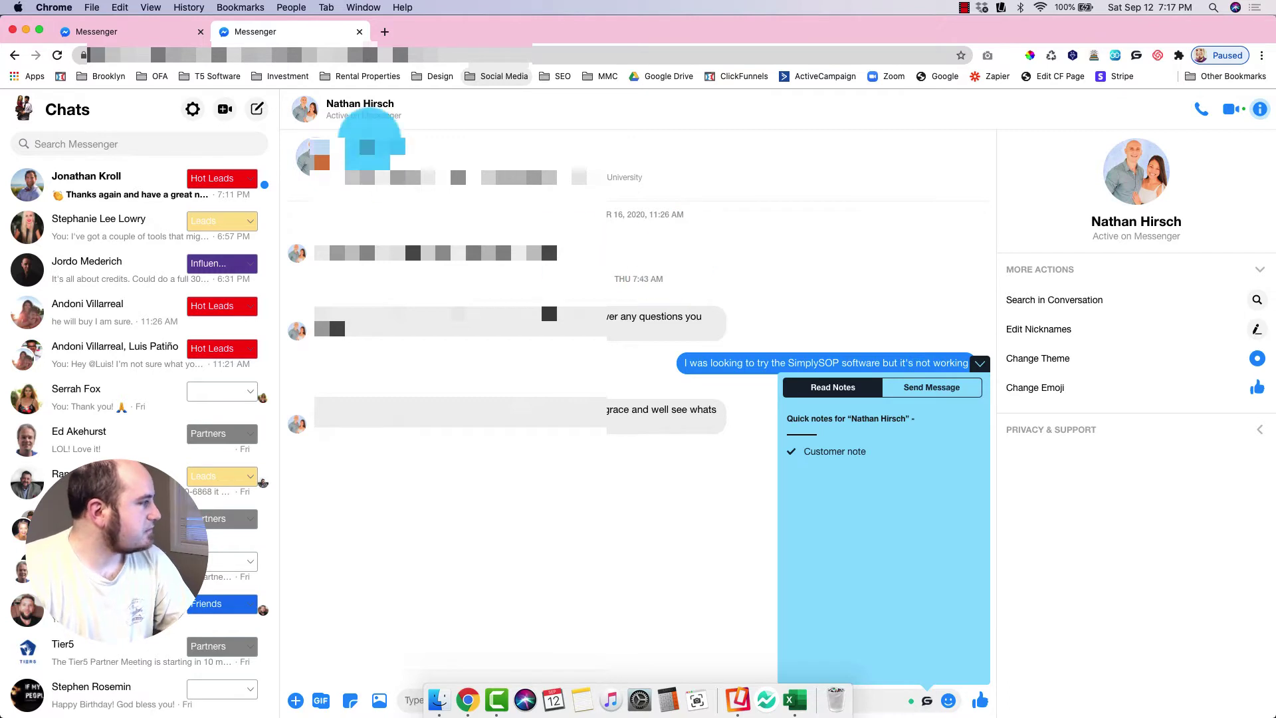
{"action": "left_click", "coordinate": [361, 33]}
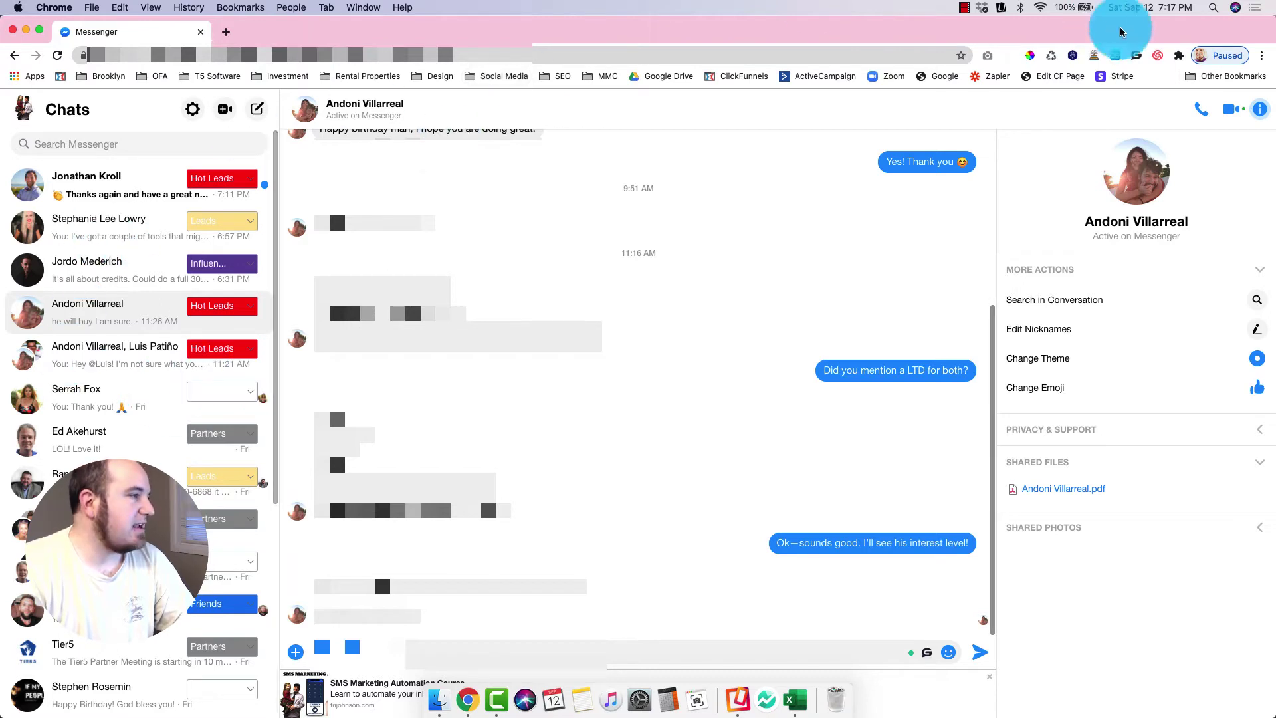
- Change the label of the eighth conversation in the Messenger chat list to Hot Leads
{"action": "left_click", "coordinate": [1136, 56]}
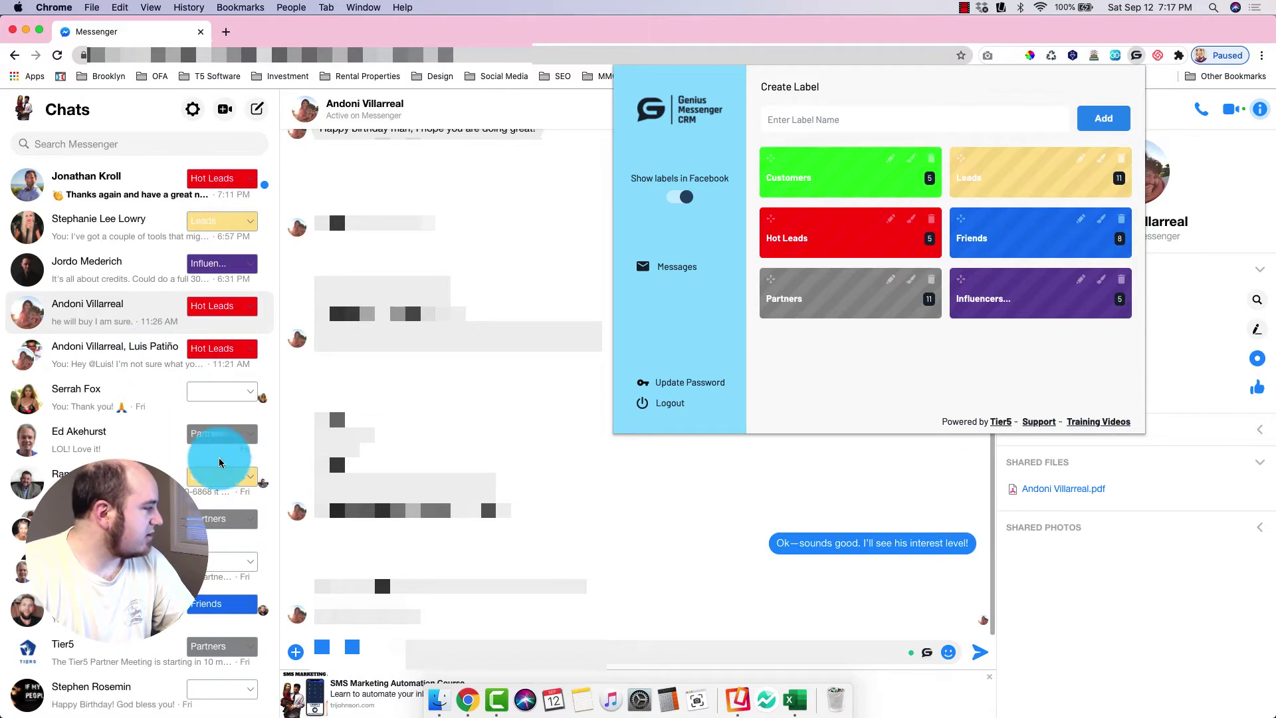
{"action": "left_click", "coordinate": [243, 478]}
{"action": "left_click", "coordinate": [243, 479]}
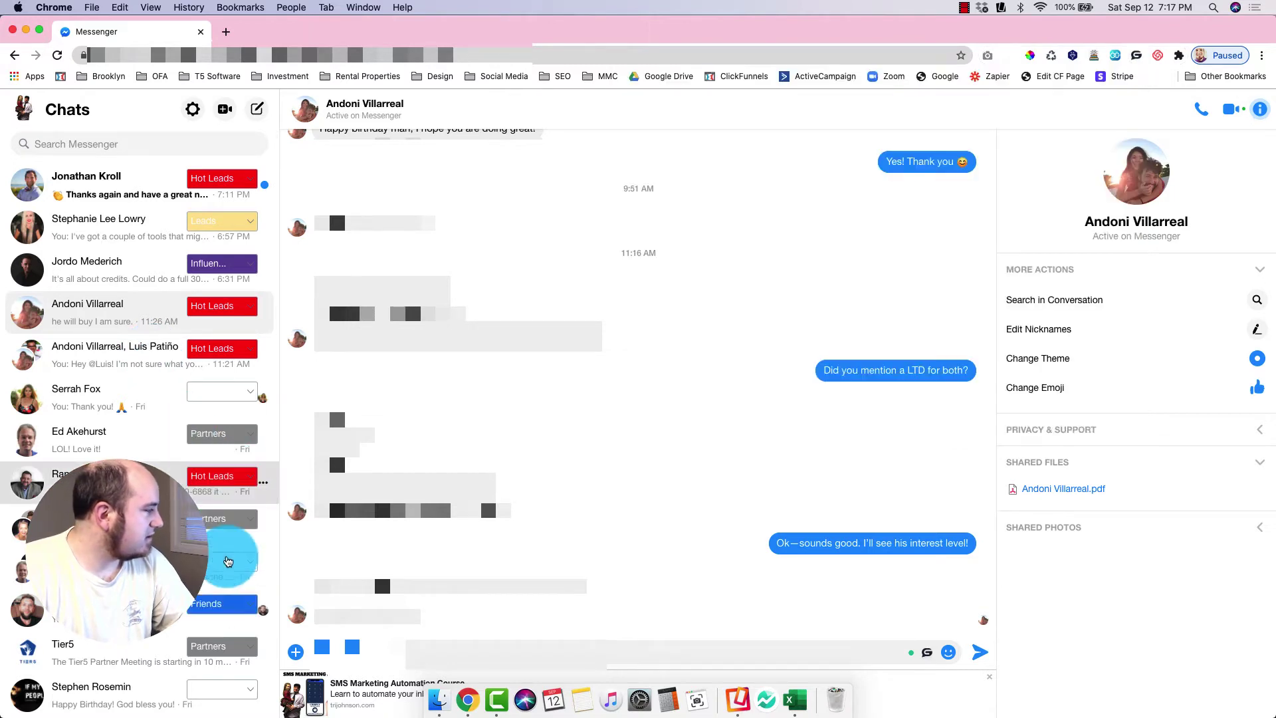
{"action": "left_click", "coordinate": [232, 555]}
- View the contacts grouped under the CRM's Hot Leads label and return to the label overview
{"action": "left_click", "coordinate": [1137, 55]}
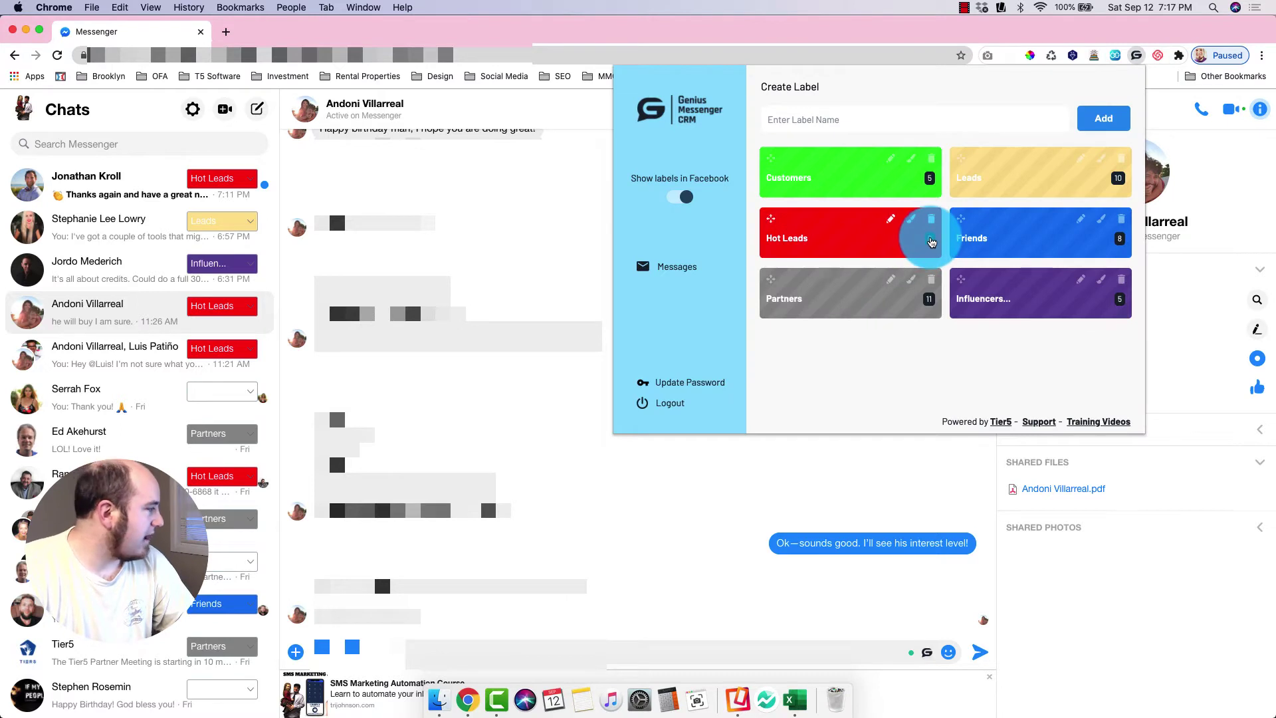
{"action": "left_click", "coordinate": [931, 242]}
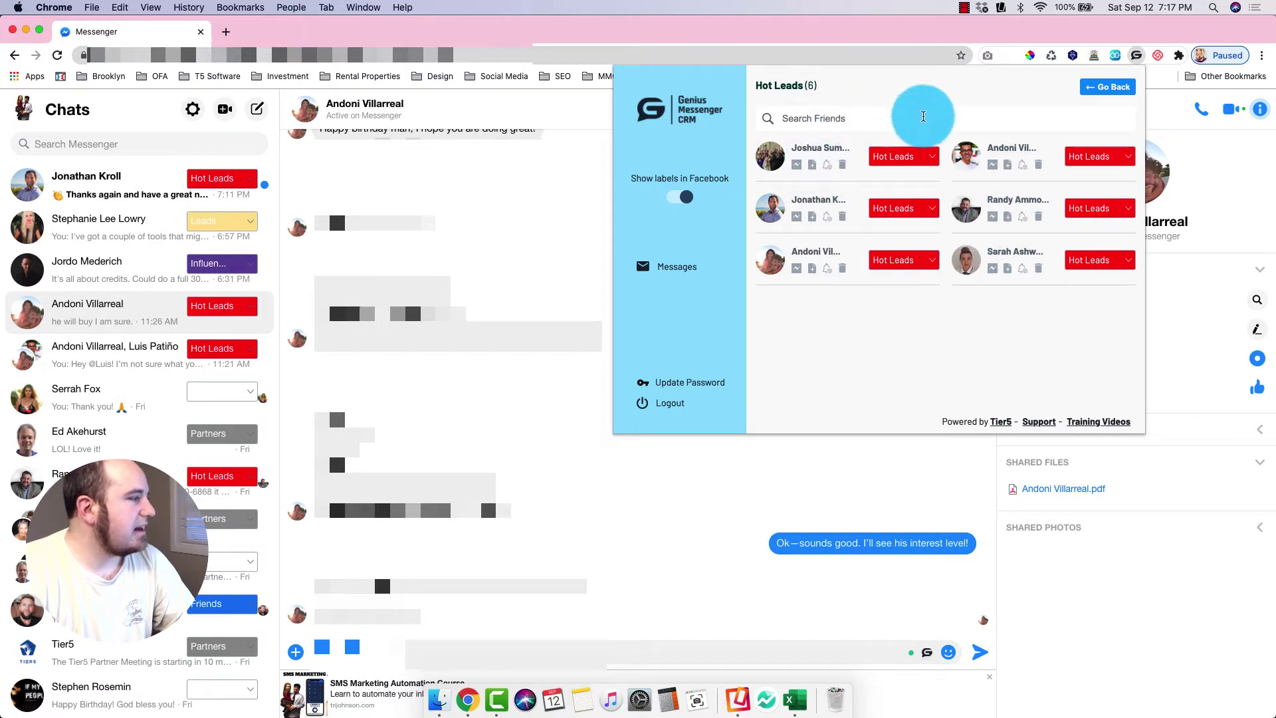
{"action": "left_click", "coordinate": [1110, 90]}
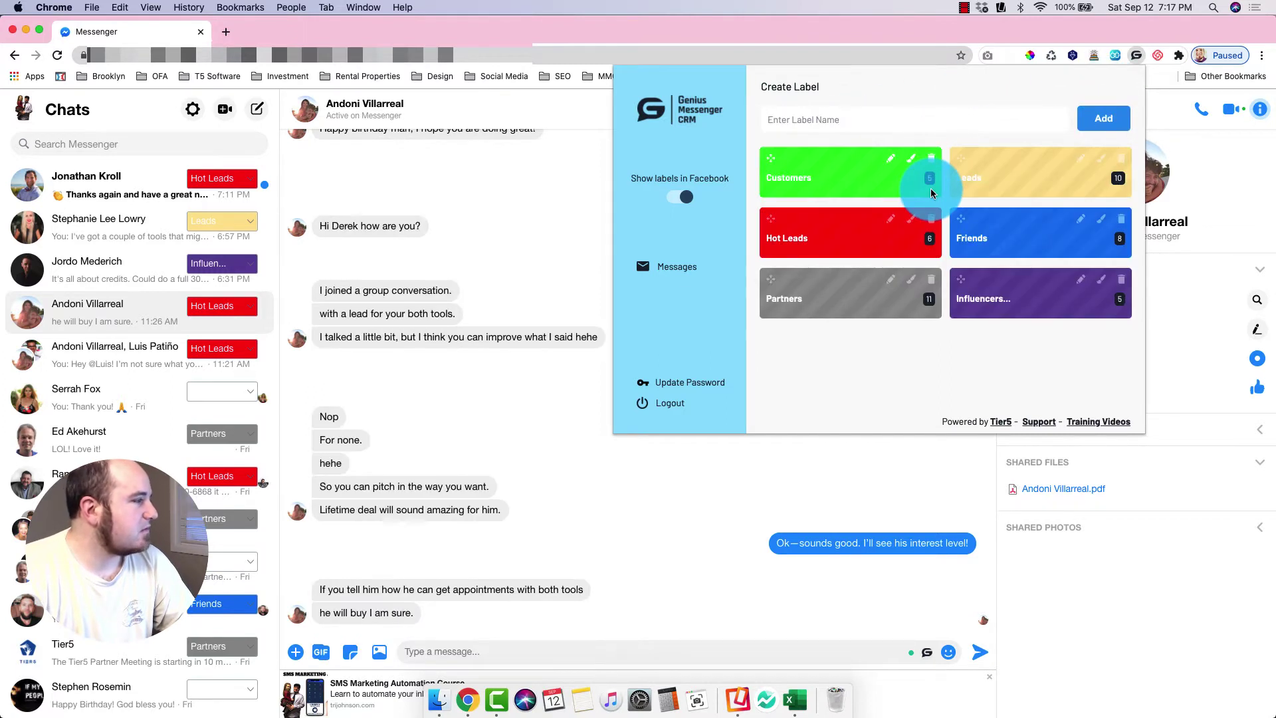
- Change the label of the eighth conversation in the Messenger chat list to Customers
{"action": "left_click", "coordinate": [244, 480]}
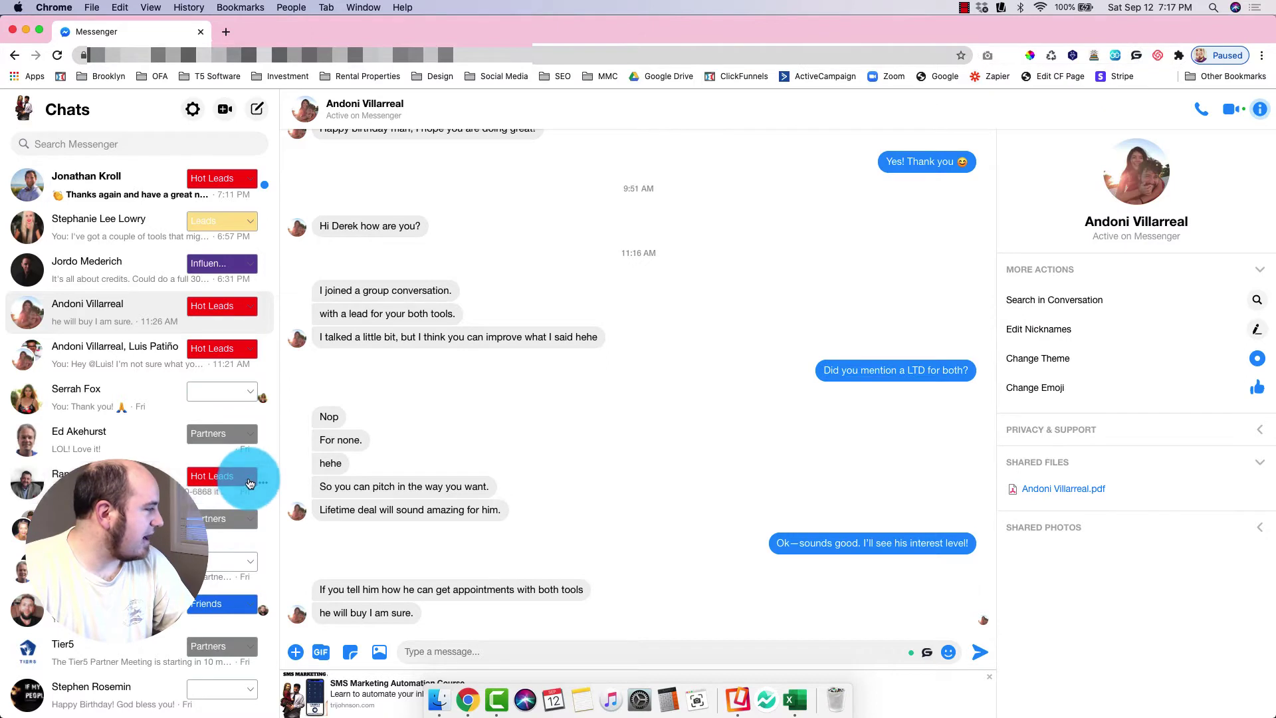
{"action": "left_click", "coordinate": [249, 483]}
{"action": "left_click", "coordinate": [234, 510]}
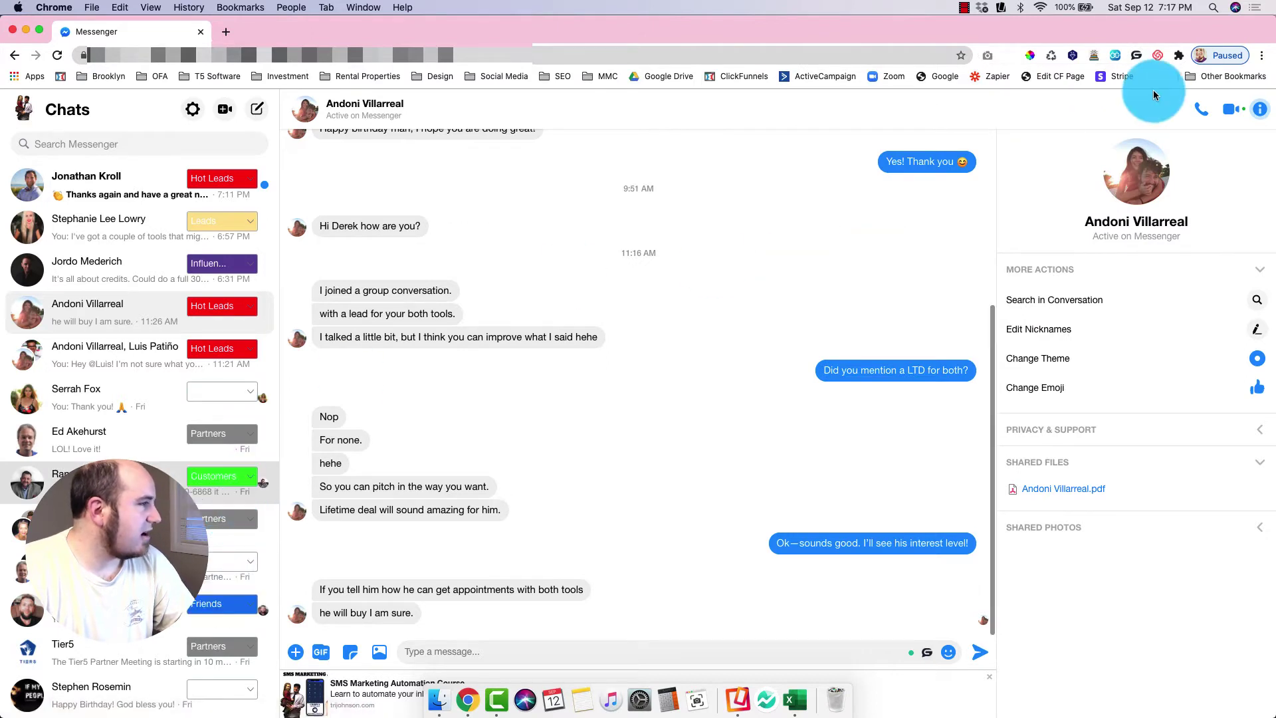
- View the contacts grouped under the CRM's Customers label and return to the label overview
{"action": "left_click", "coordinate": [1137, 55]}
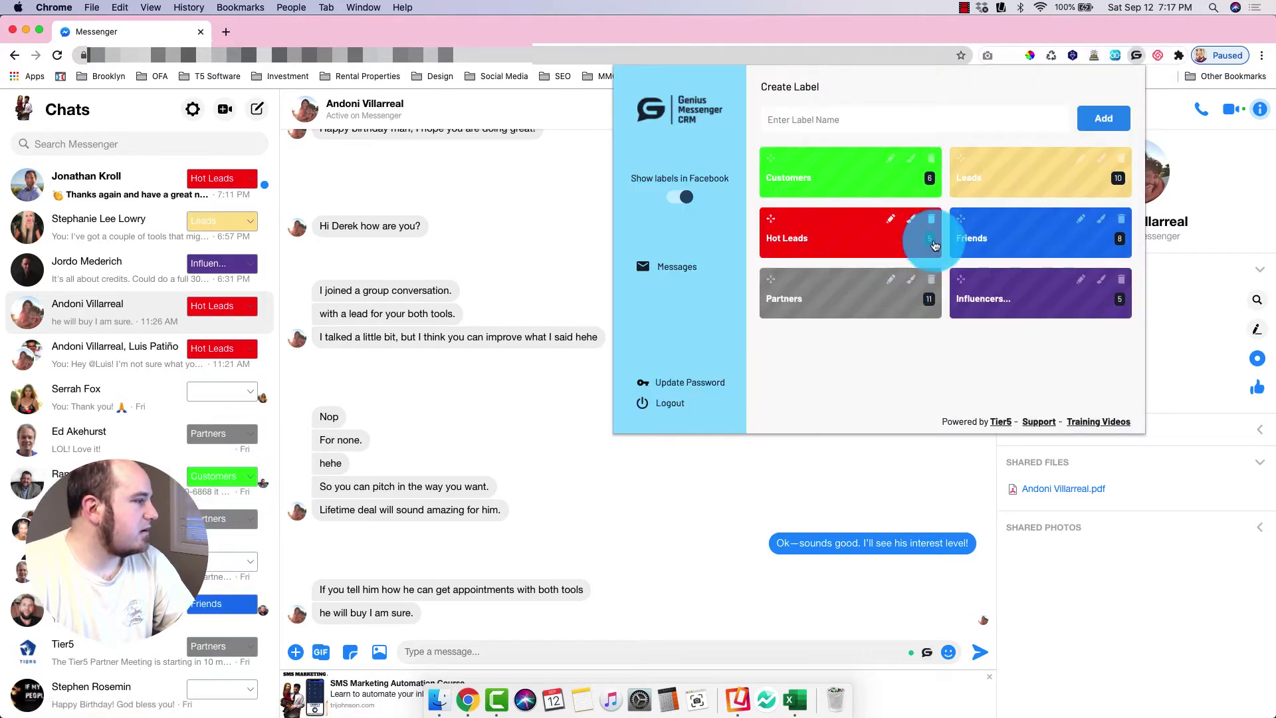
{"action": "left_click", "coordinate": [930, 182]}
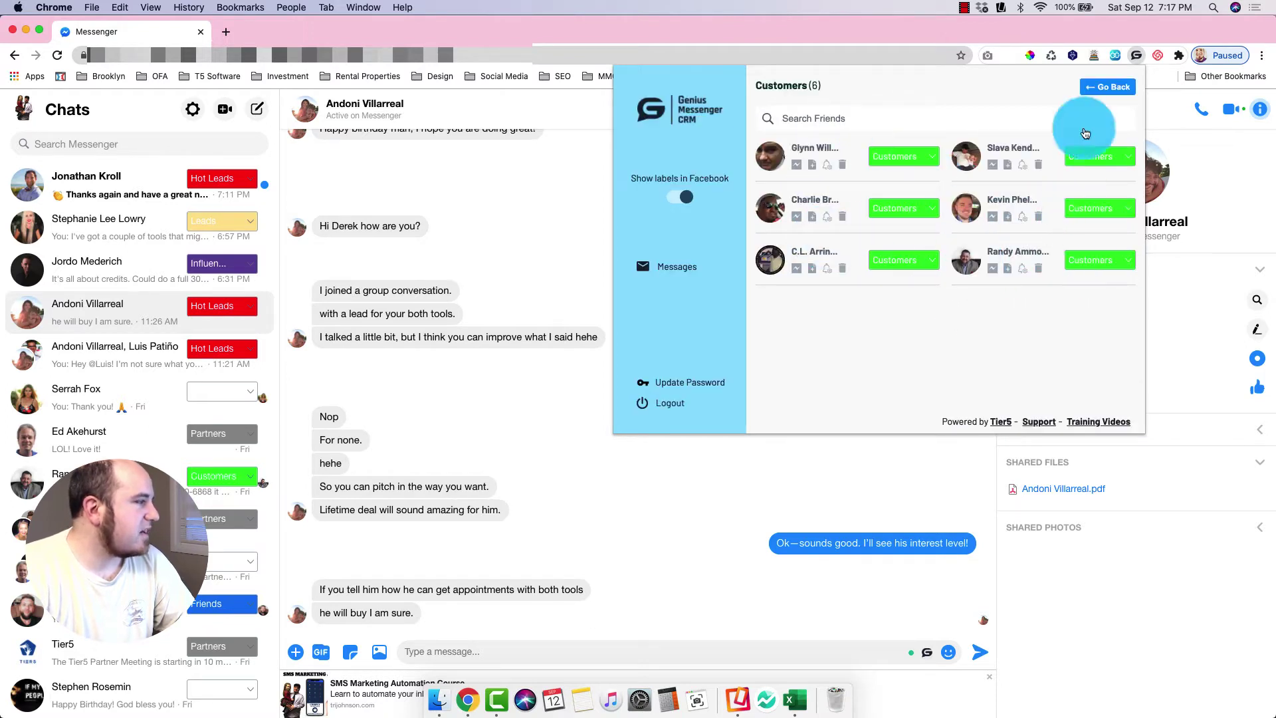
{"action": "left_click", "coordinate": [1107, 87]}
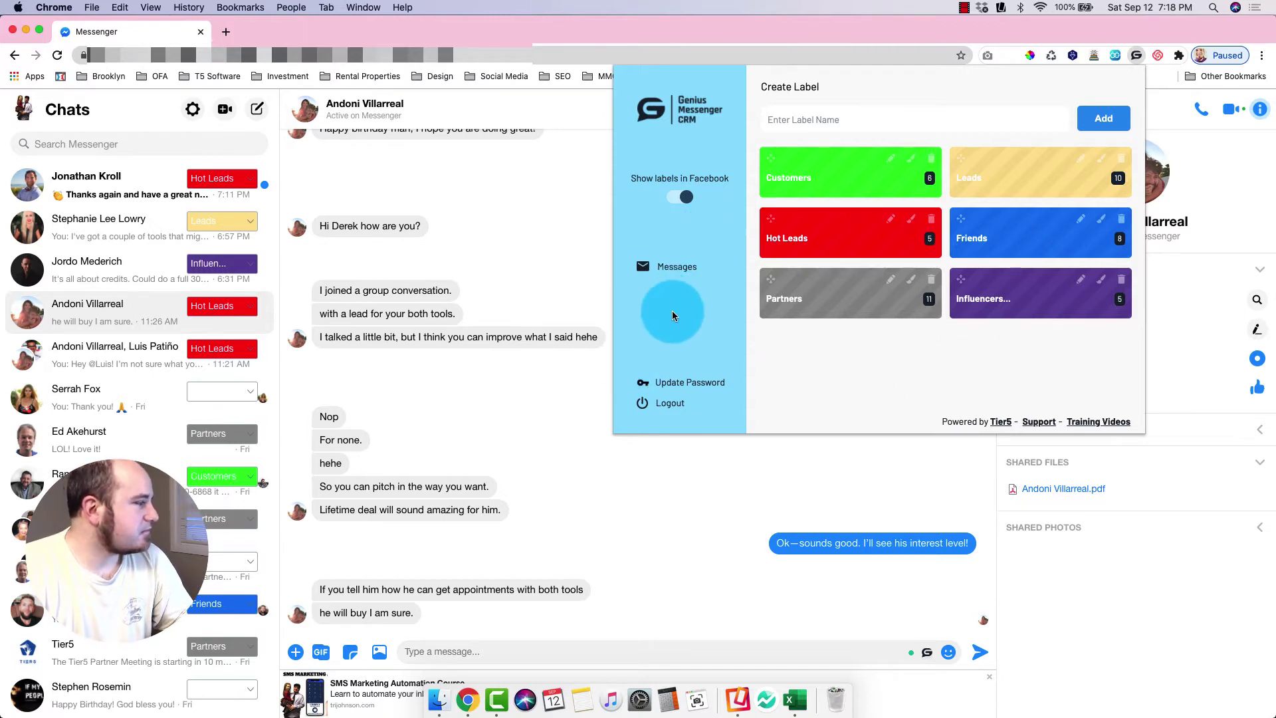
- Switch the labels in Facebook off and back on, and view the contacts grouped under the Leads label
{"action": "left_click", "coordinate": [681, 197]}
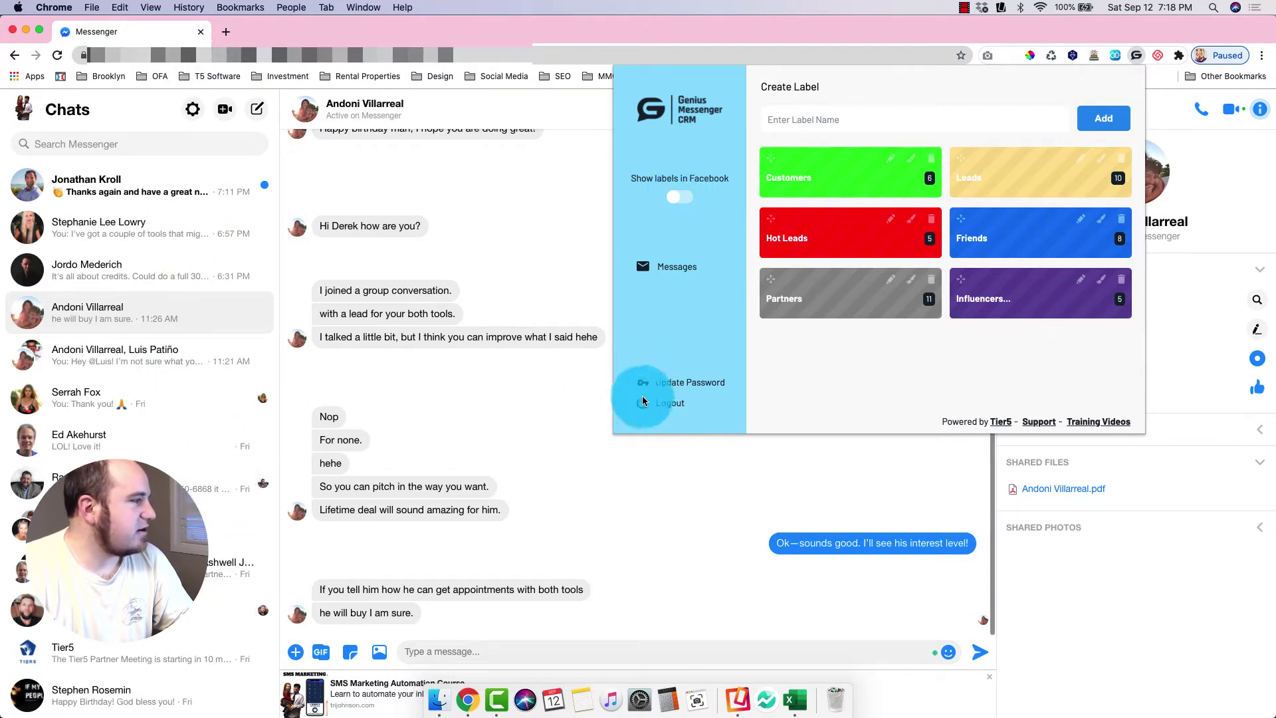
{"action": "left_click", "coordinate": [681, 196]}
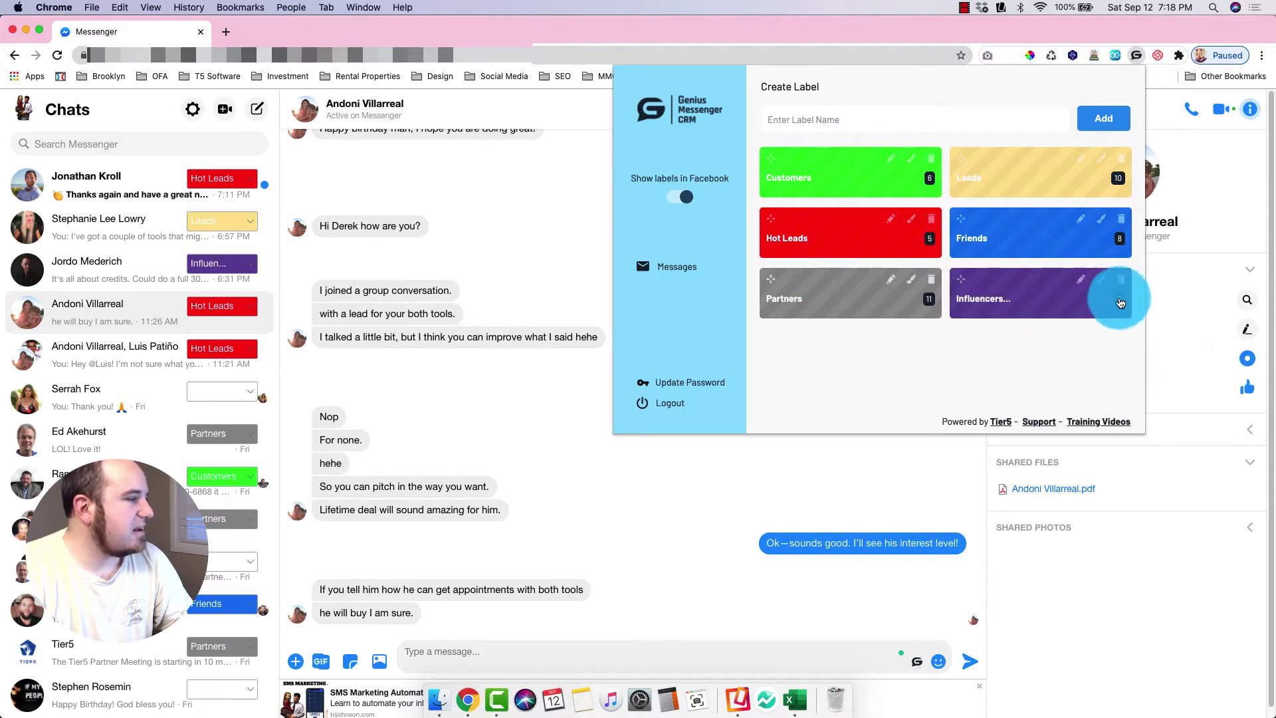
{"action": "left_click", "coordinate": [1122, 185]}
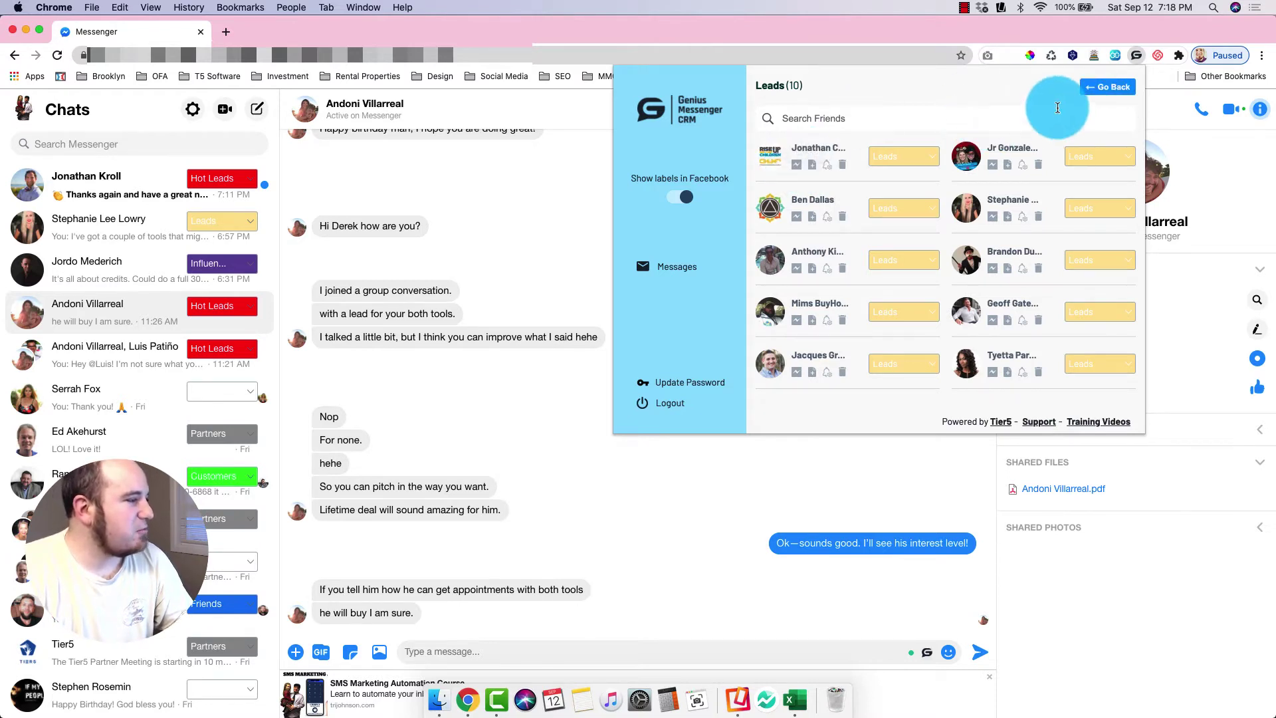
{"action": "left_click", "coordinate": [1109, 87]}
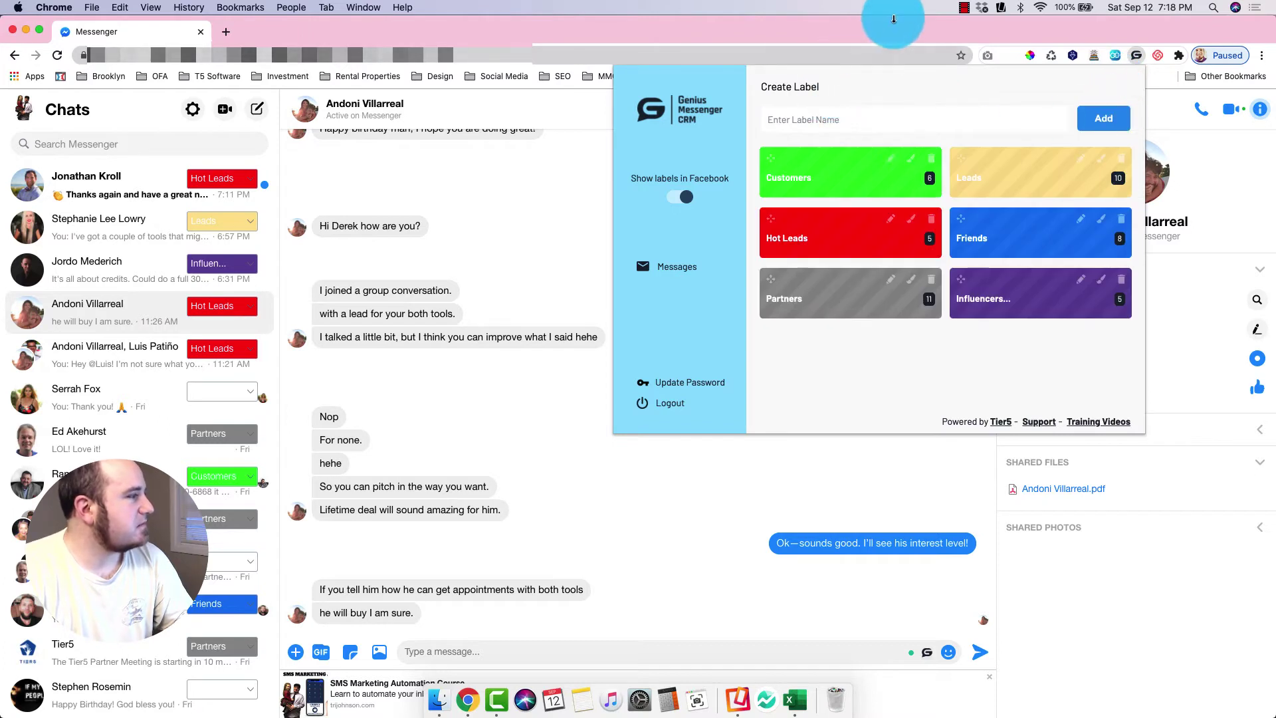
{"action": "left_click", "coordinate": [884, 33]}
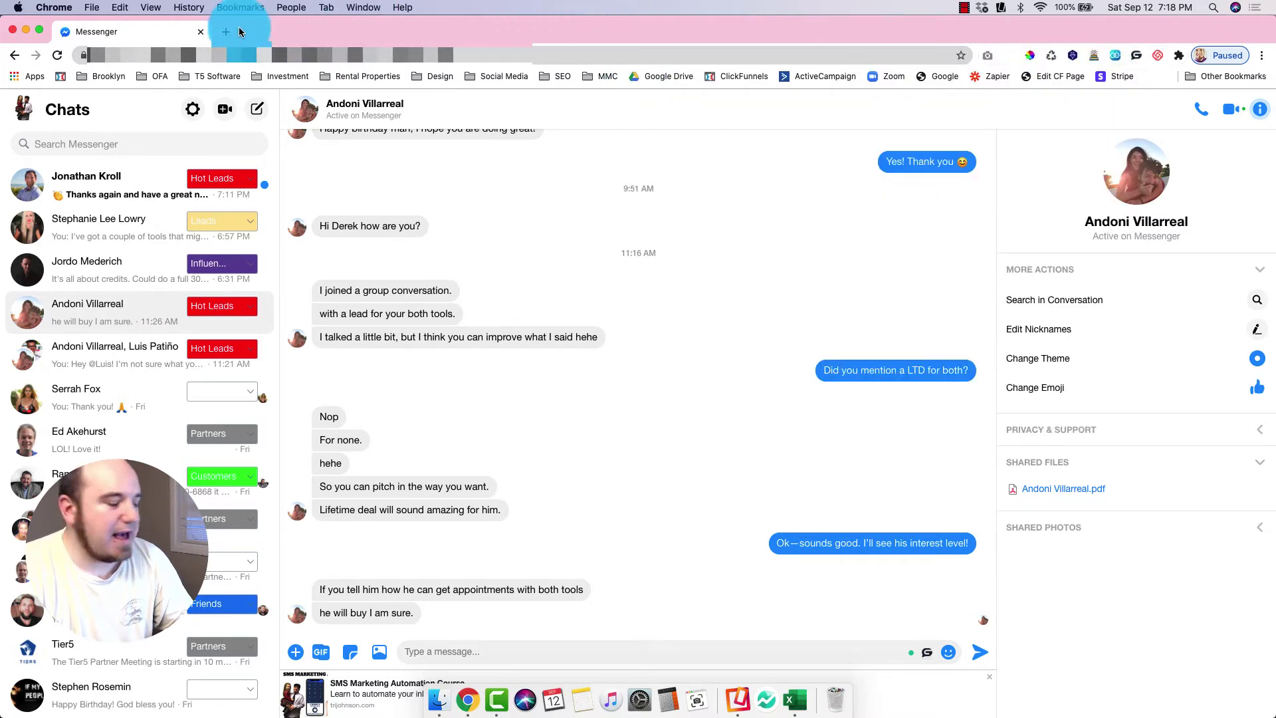
- Go to Facebook from the Social Media bookmarks and open the ClickFunnels (Official) group from the recent searches
{"action": "left_click", "coordinate": [516, 77]}
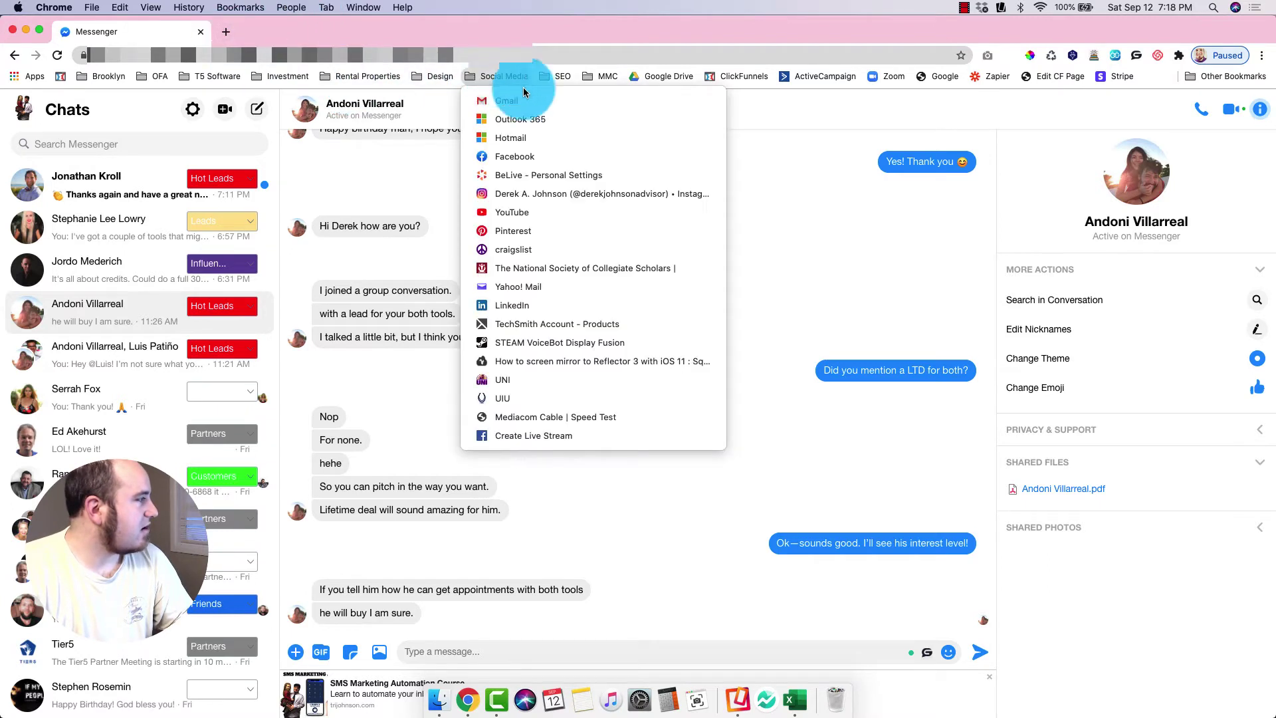
{"action": "left_click", "coordinate": [550, 156]}
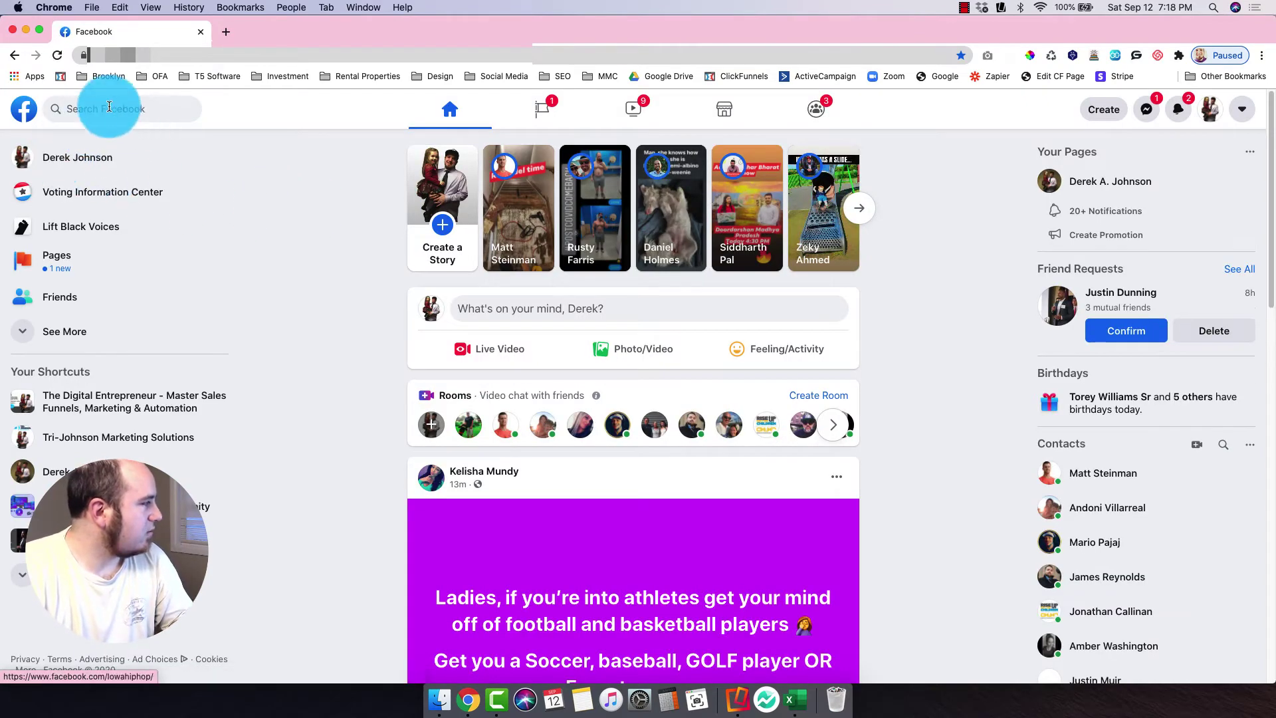
{"action": "left_click", "coordinate": [109, 108]}
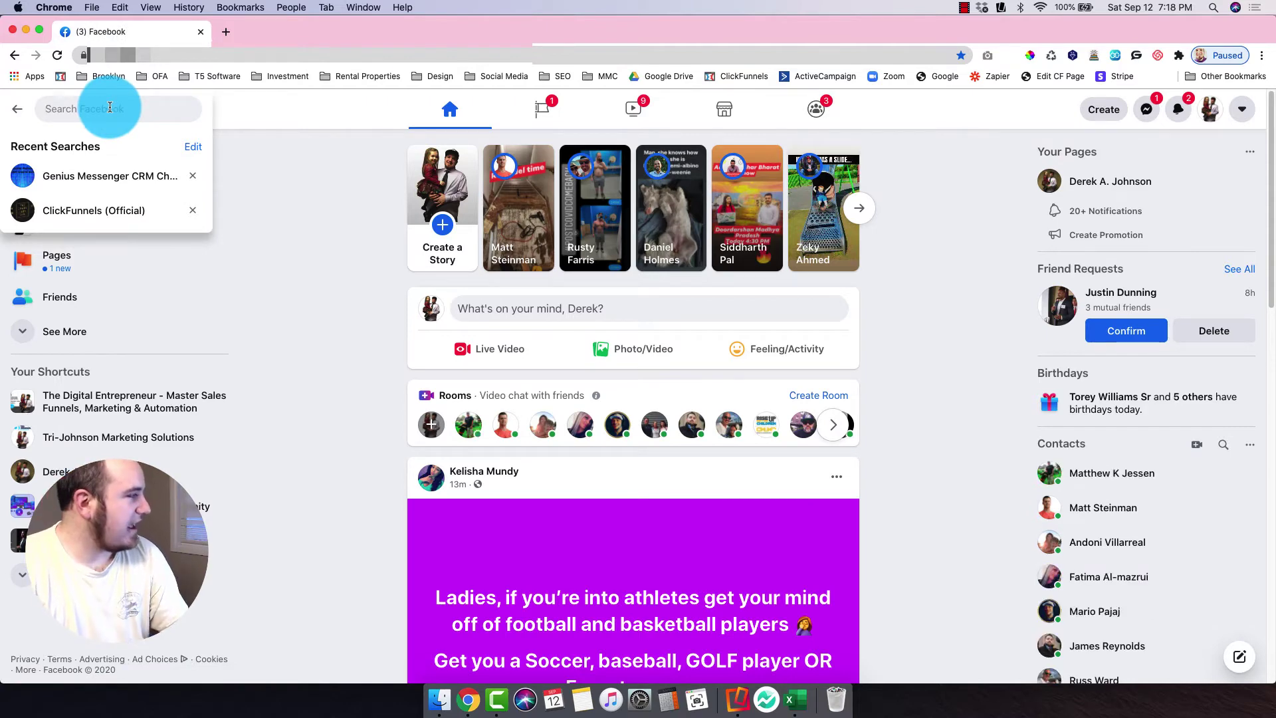
{"action": "left_click", "coordinate": [123, 207]}
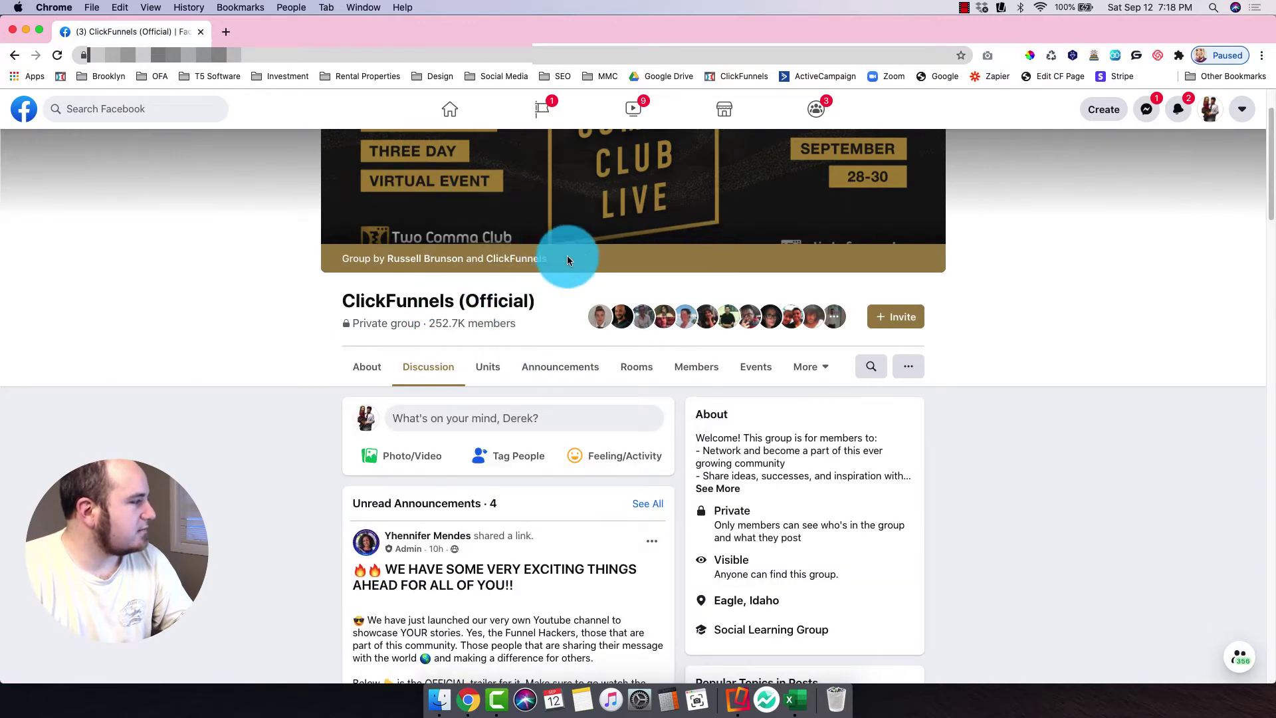
- Open the Members page of the ClickFunnels (Official) group
{"action": "scroll", "coordinate": [642, 186], "scroll_direction": "up", "scroll_amount": 2}
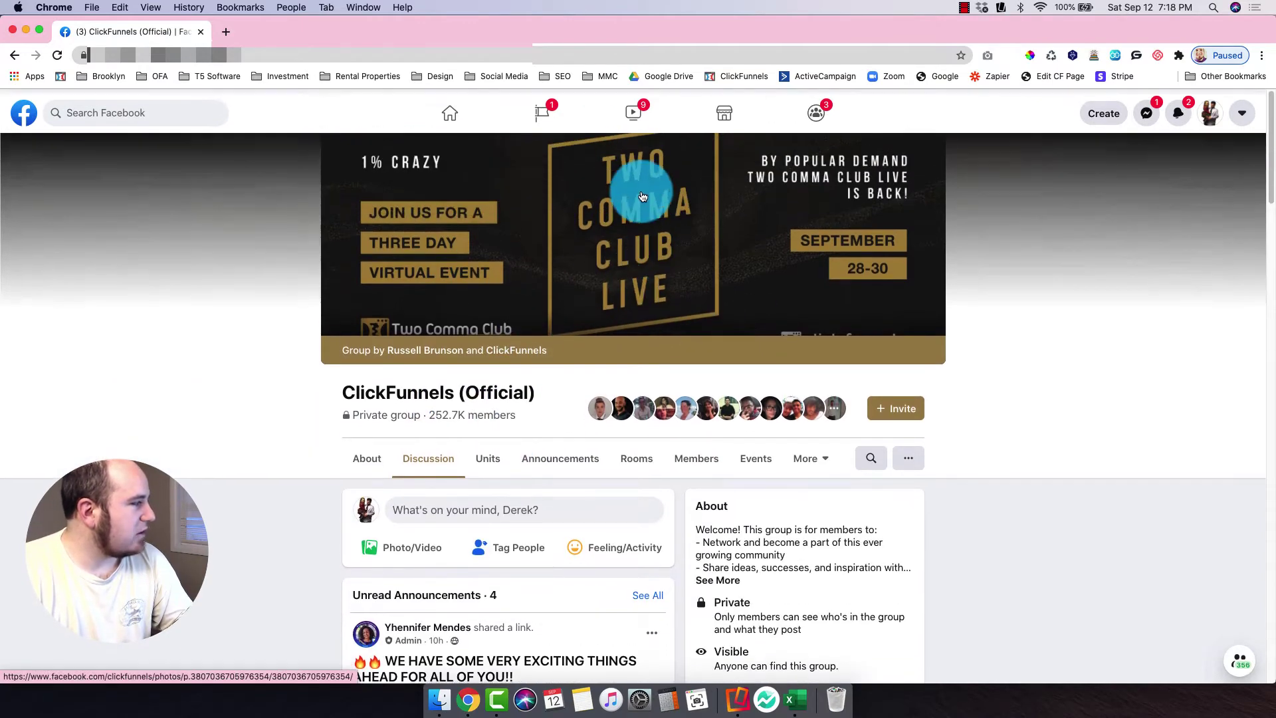
{"action": "scroll", "coordinate": [707, 283], "scroll_direction": "down", "scroll_amount": 2}
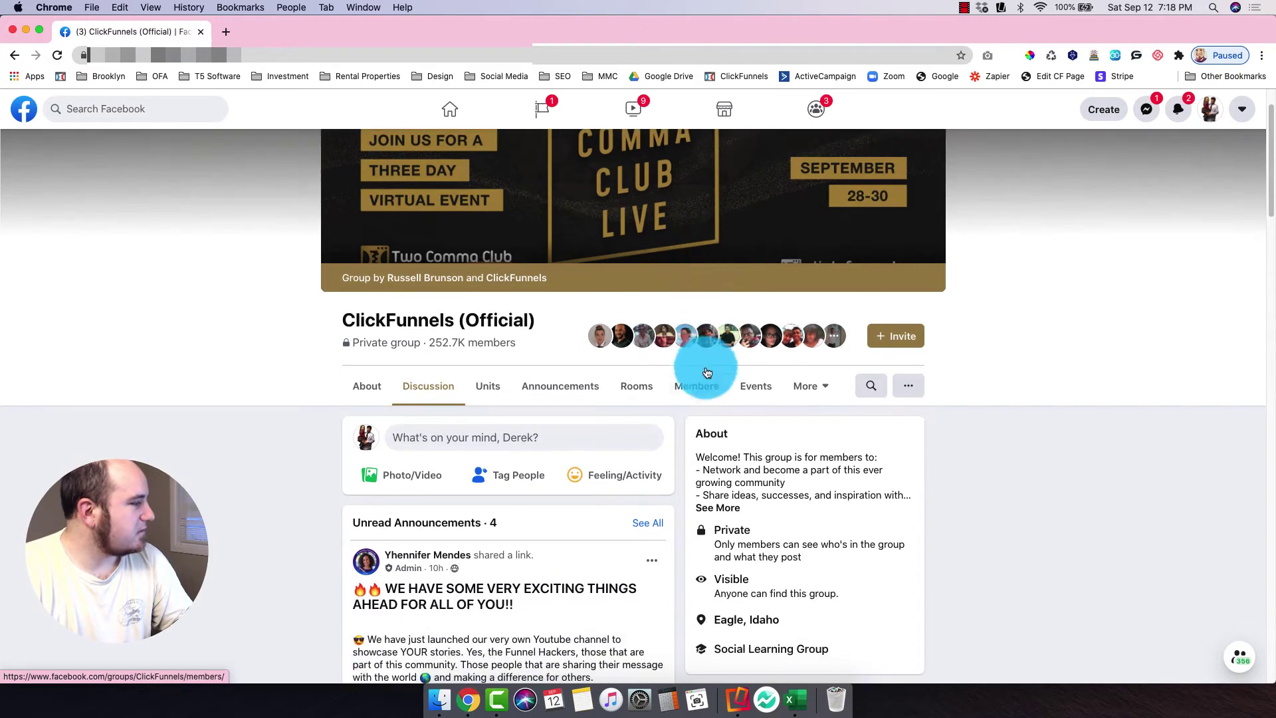
{"action": "left_click", "coordinate": [689, 386]}
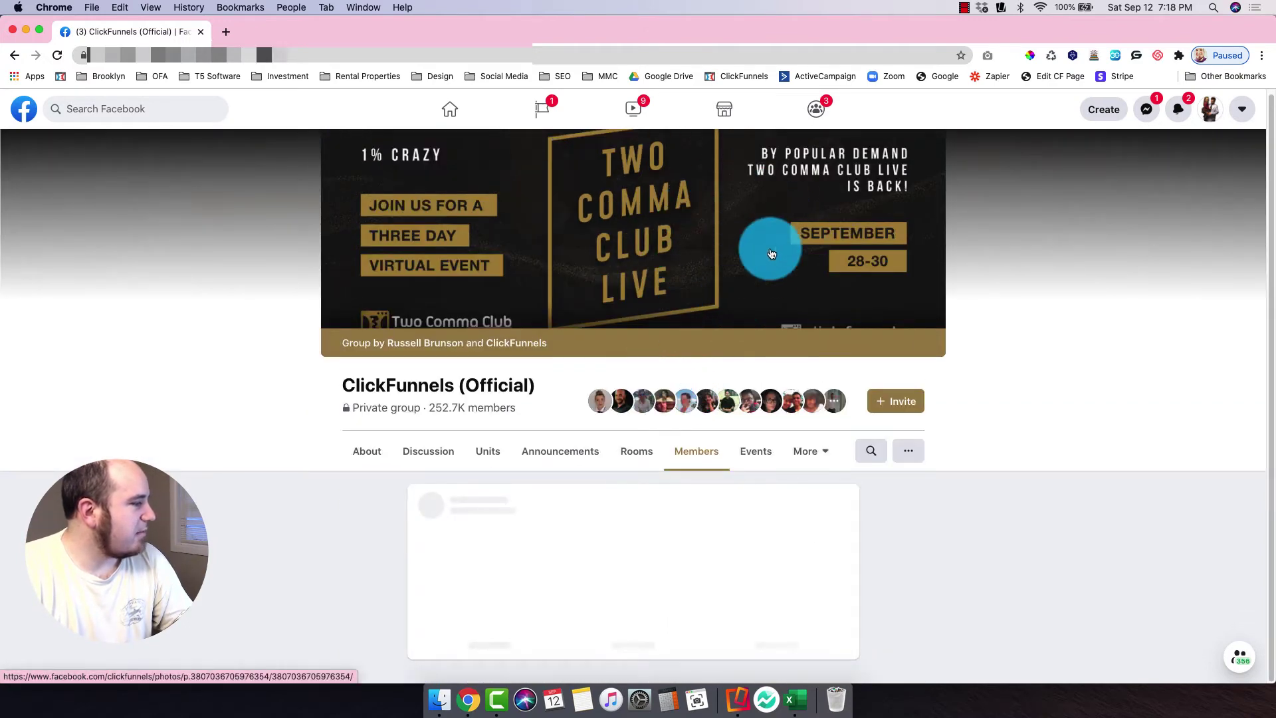
- Look through the group's member list, from the admins and friends to the people new to the group
{"action": "scroll", "coordinate": [806, 289], "scroll_direction": "down", "scroll_amount": 5}
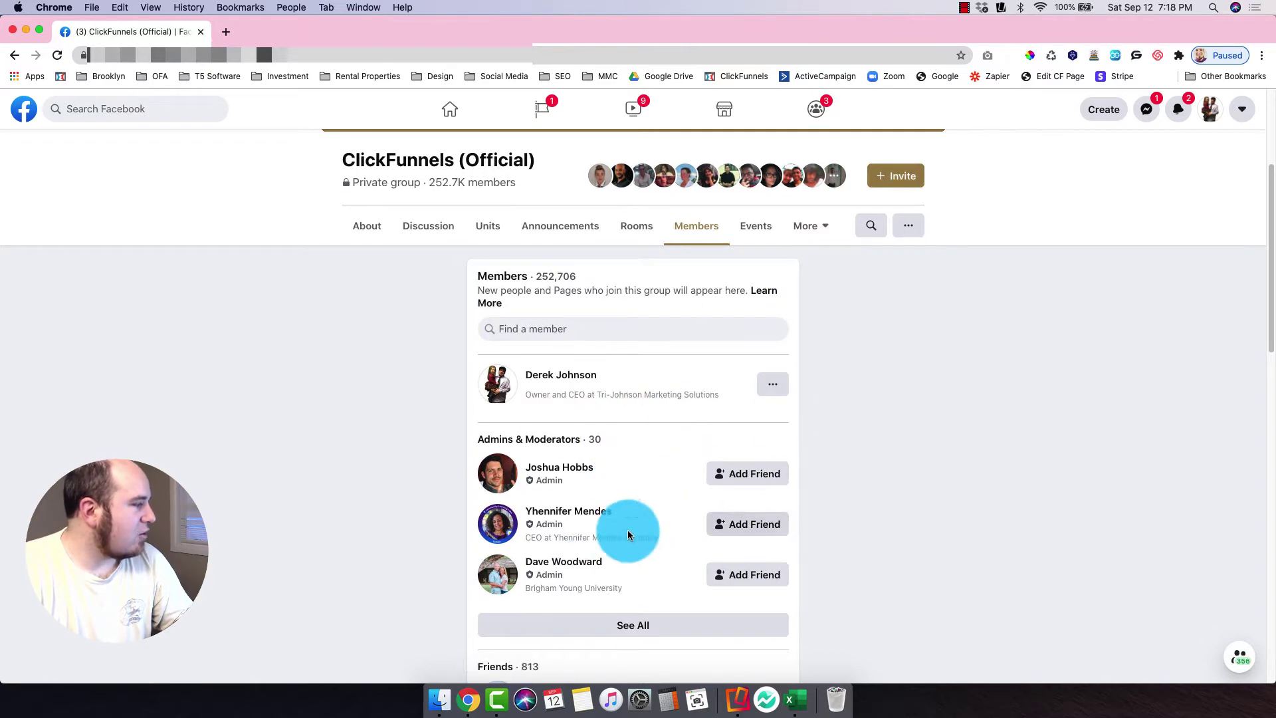
{"action": "scroll", "coordinate": [675, 404], "scroll_direction": "down", "scroll_amount": 1}
{"action": "scroll", "coordinate": [661, 405], "scroll_direction": "down", "scroll_amount": 9}
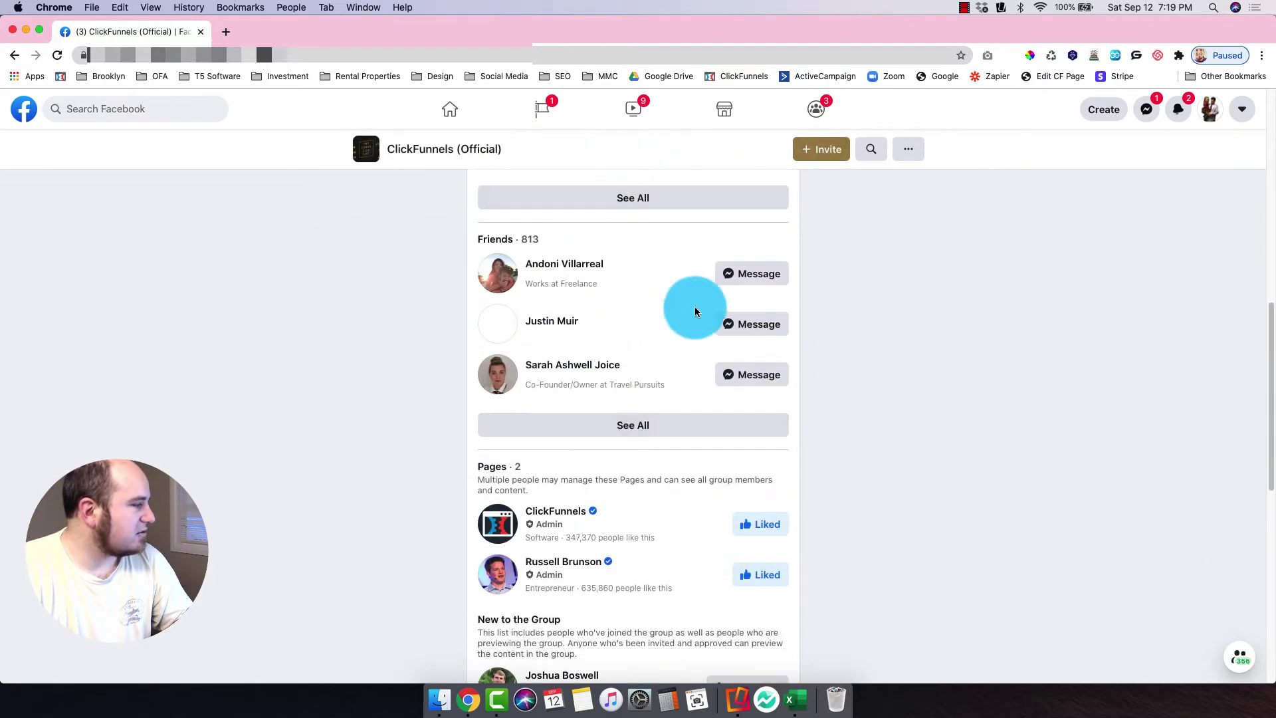
{"action": "scroll", "coordinate": [633, 390], "scroll_direction": "down", "scroll_amount": 8}
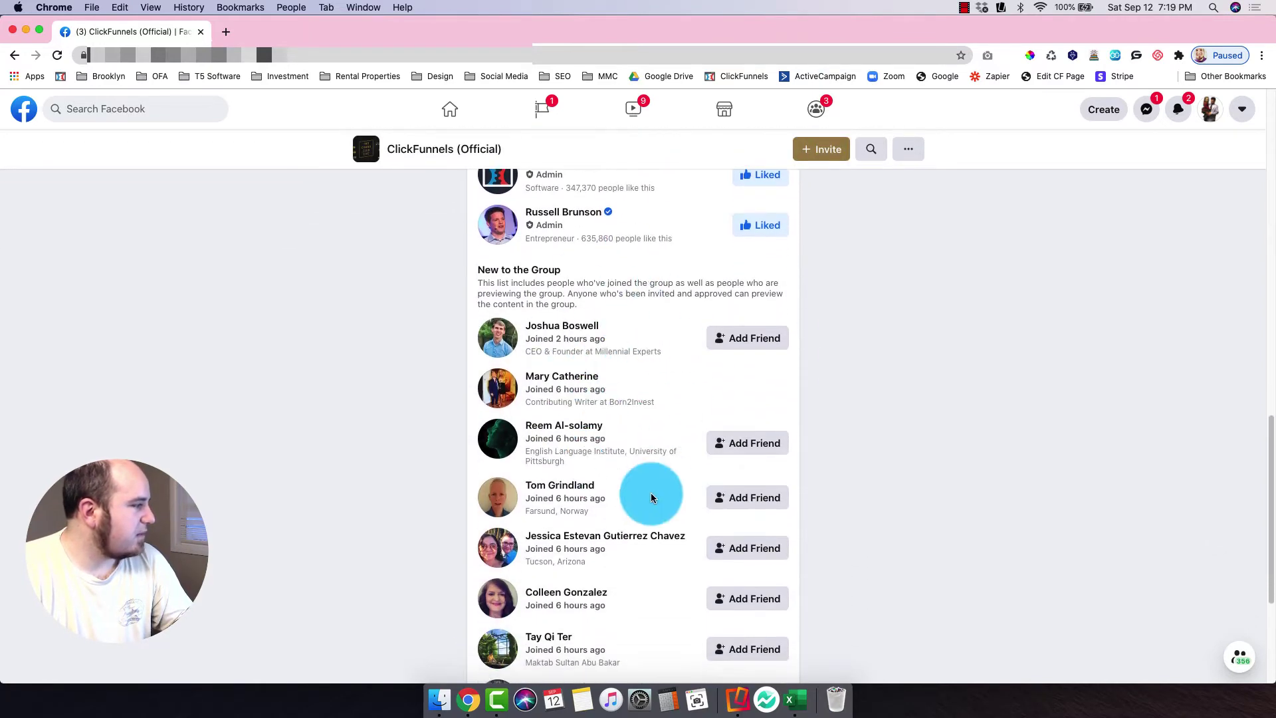
{"action": "scroll", "coordinate": [677, 516], "scroll_direction": "down", "scroll_amount": 6}
{"action": "scroll", "coordinate": [626, 532], "scroll_direction": "down", "scroll_amount": 10}
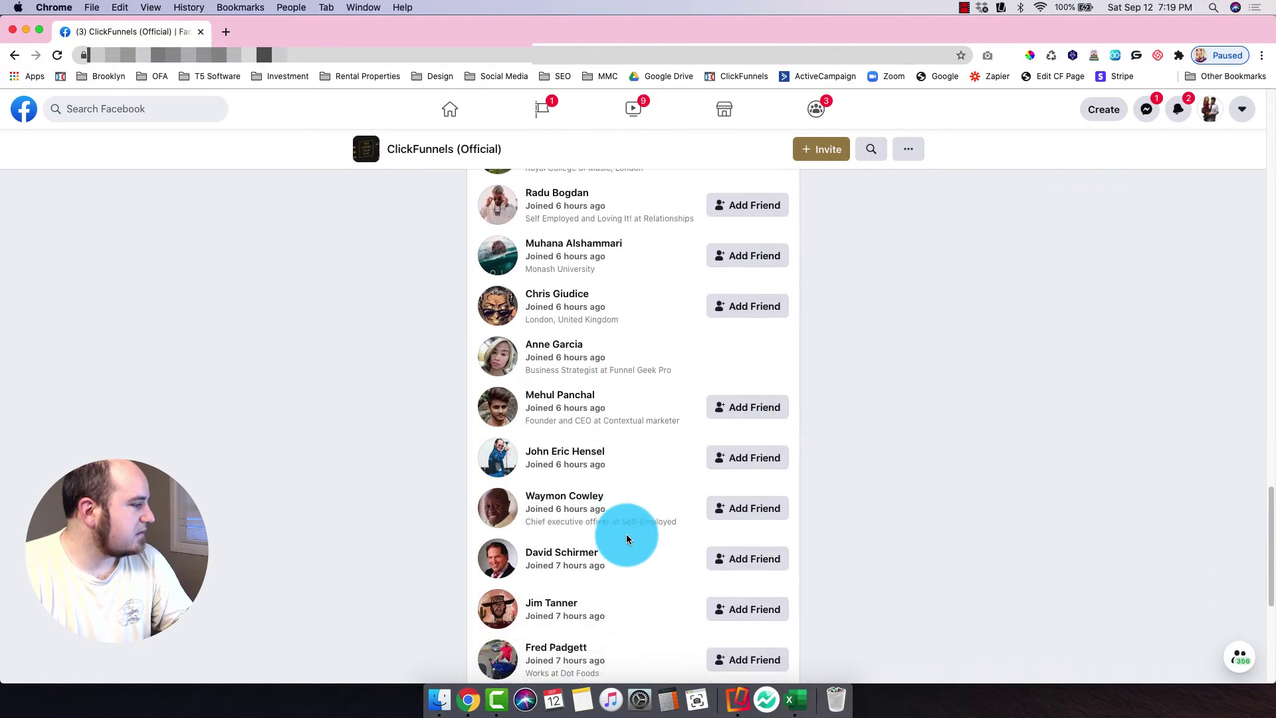
{"action": "scroll", "coordinate": [627, 535], "scroll_direction": "up", "scroll_amount": 20}
{"action": "scroll", "coordinate": [626, 535], "scroll_direction": "up", "scroll_amount": 5}
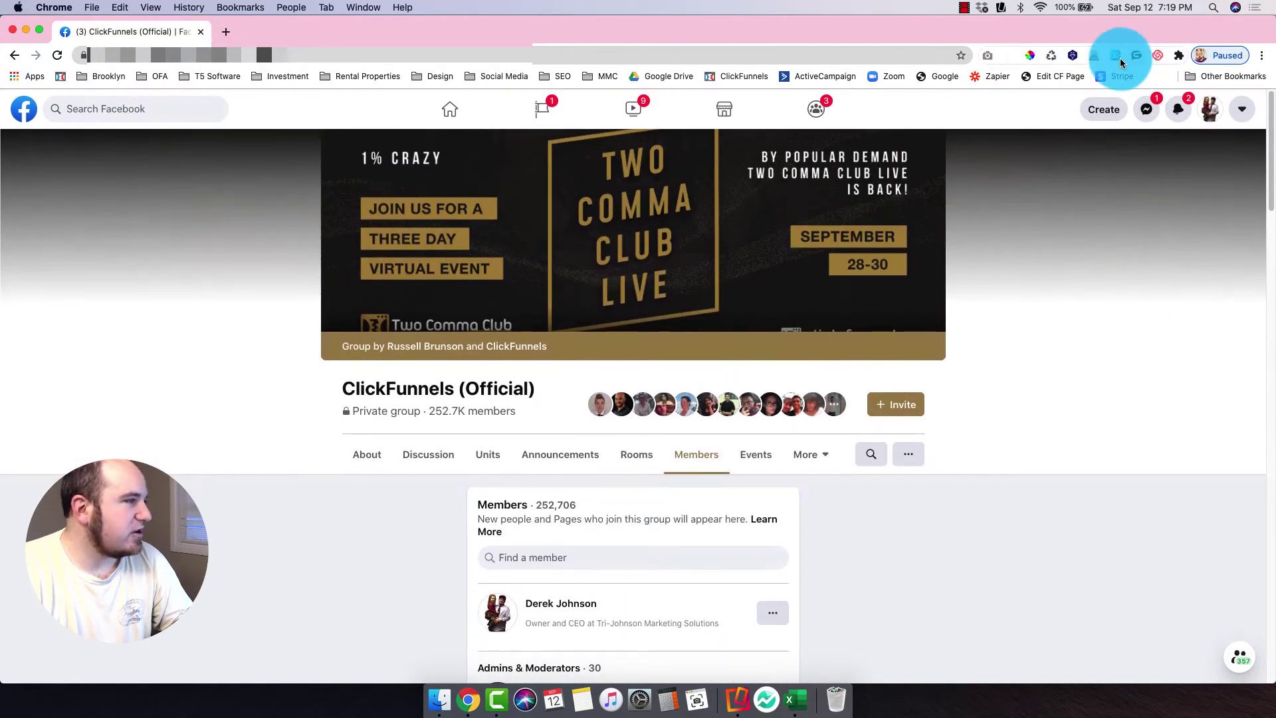
- Open the Friend Connector Pro extension, check the look up interval choices and set the number of requests to 50
{"action": "left_click", "coordinate": [1116, 55]}
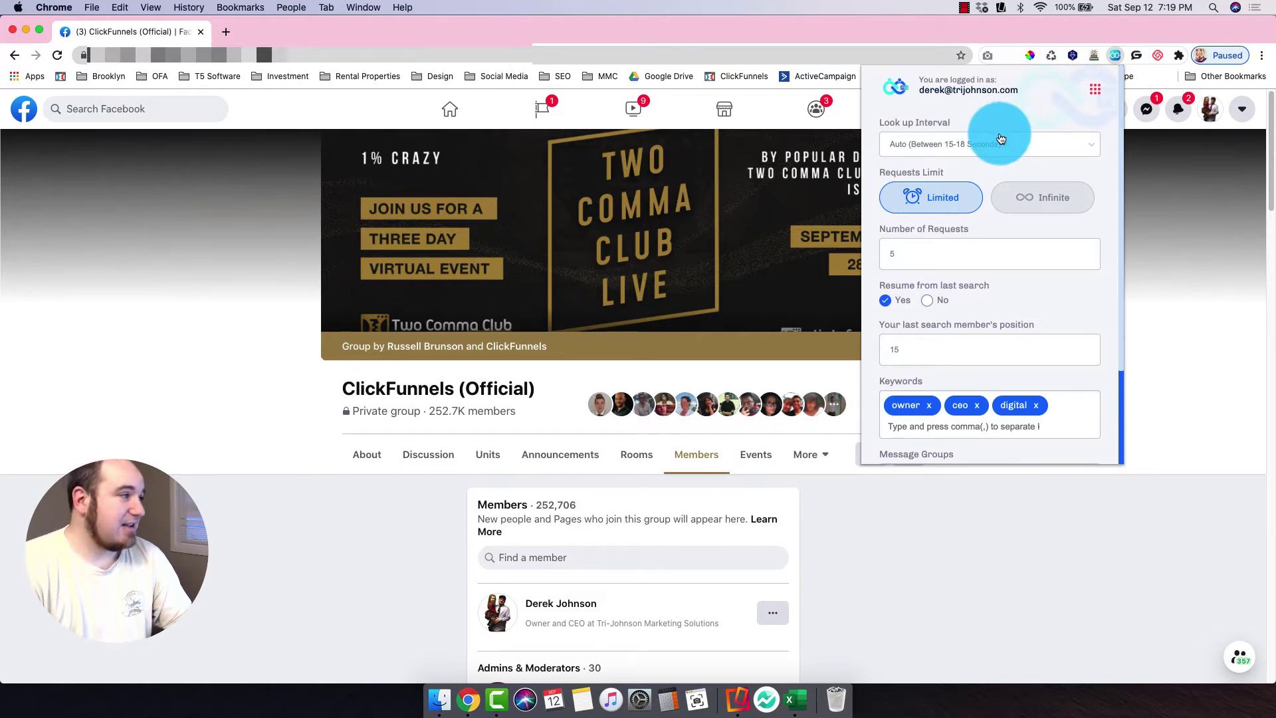
{"action": "left_click", "coordinate": [984, 149]}
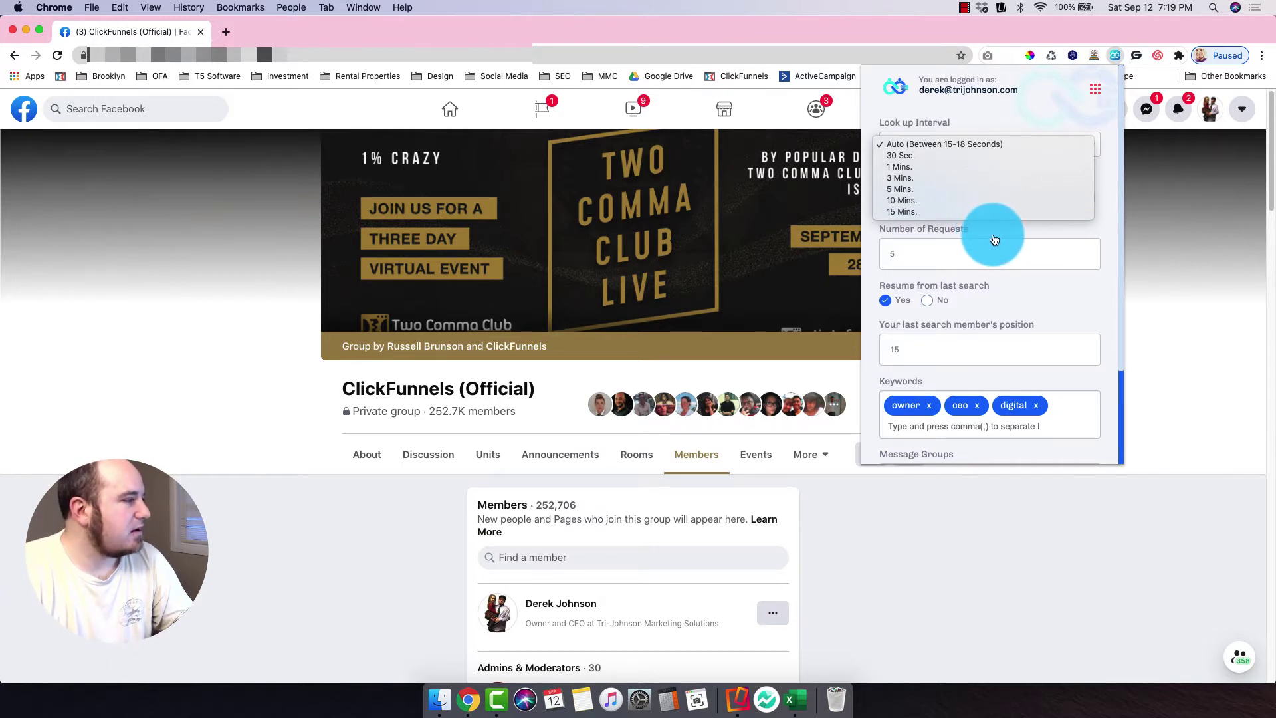
{"action": "left_click", "coordinate": [991, 229]}
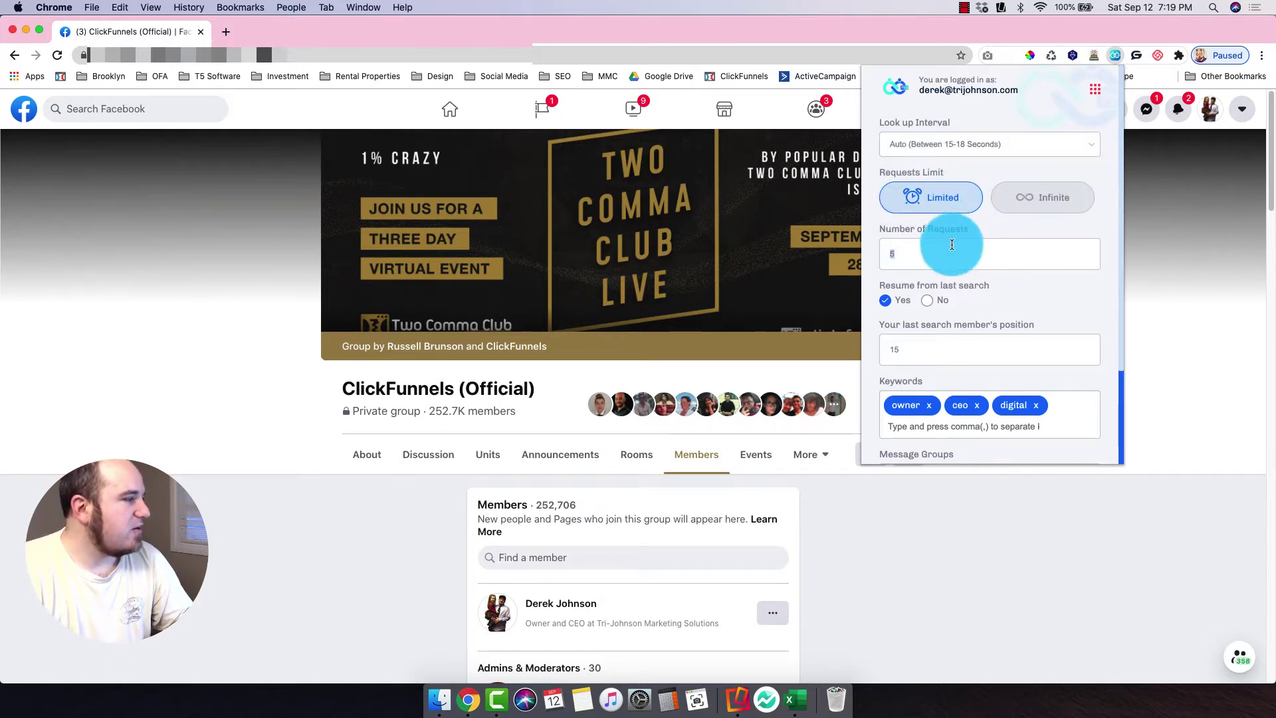
{"action": "type", "text": "0"}
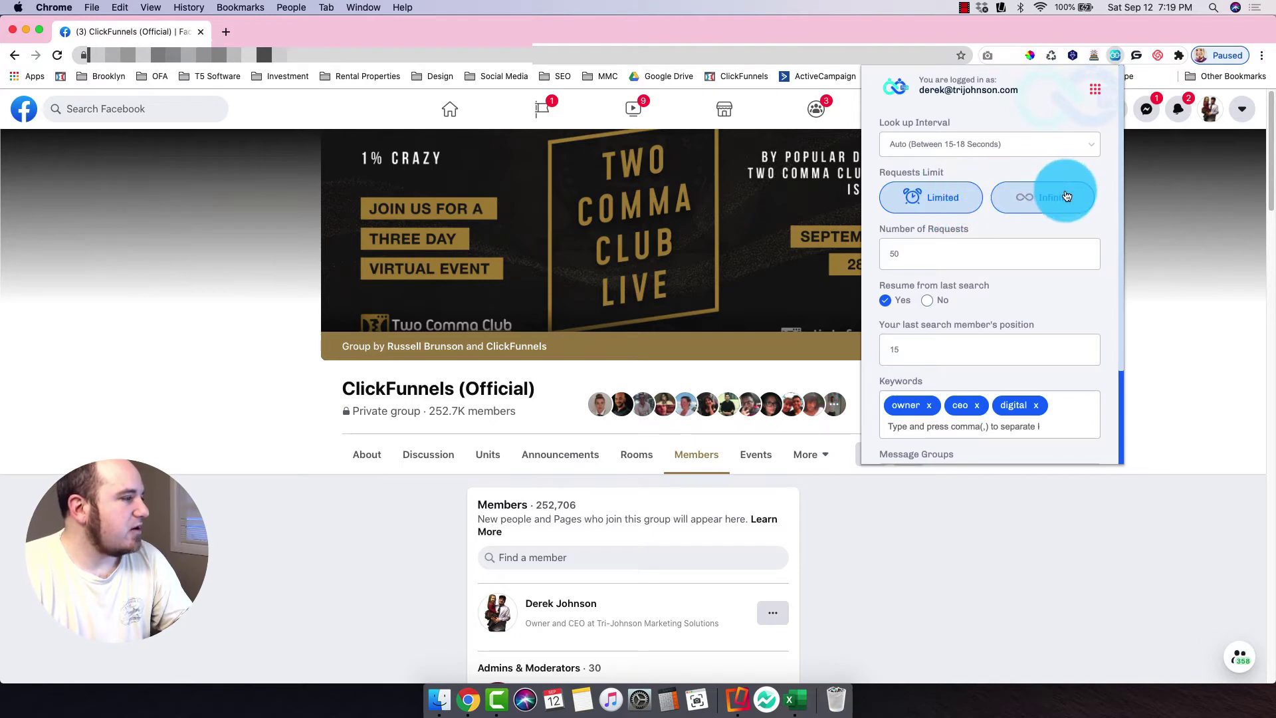
- Switch the requests limit to Infinite and back to Limited, and review the remaining settings
{"action": "left_click", "coordinate": [1059, 200]}
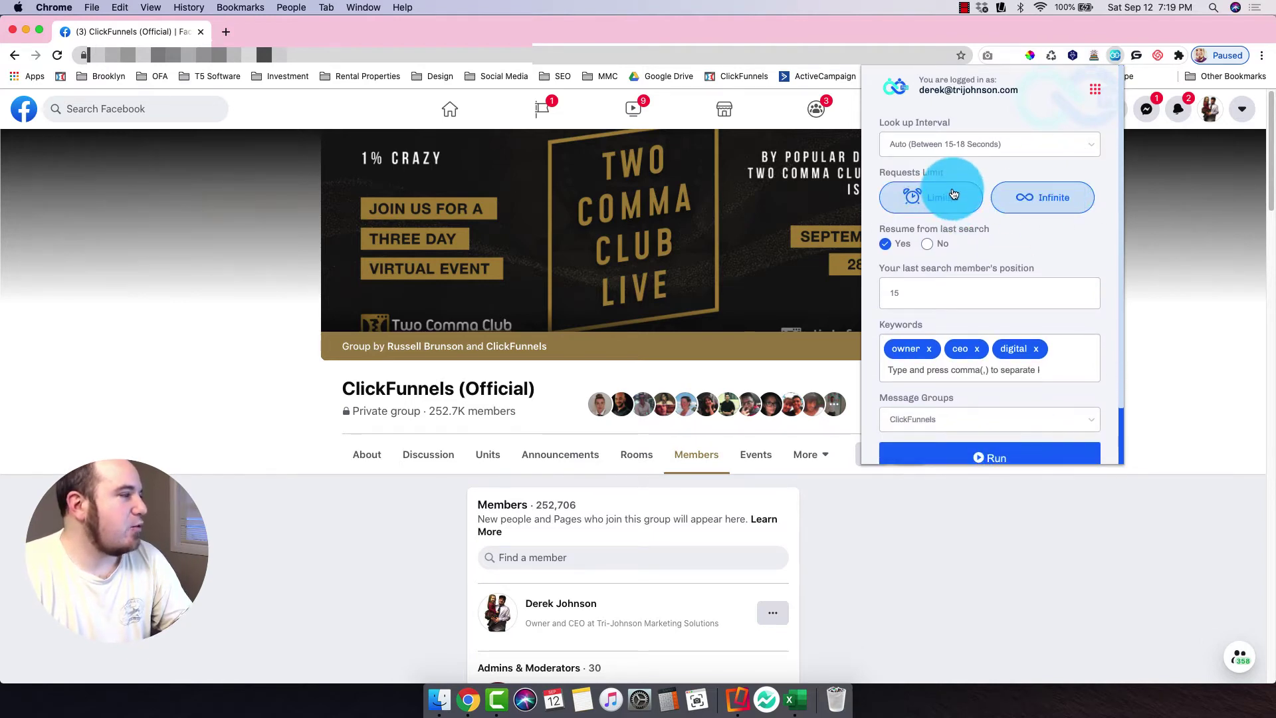
{"action": "left_click", "coordinate": [953, 193]}
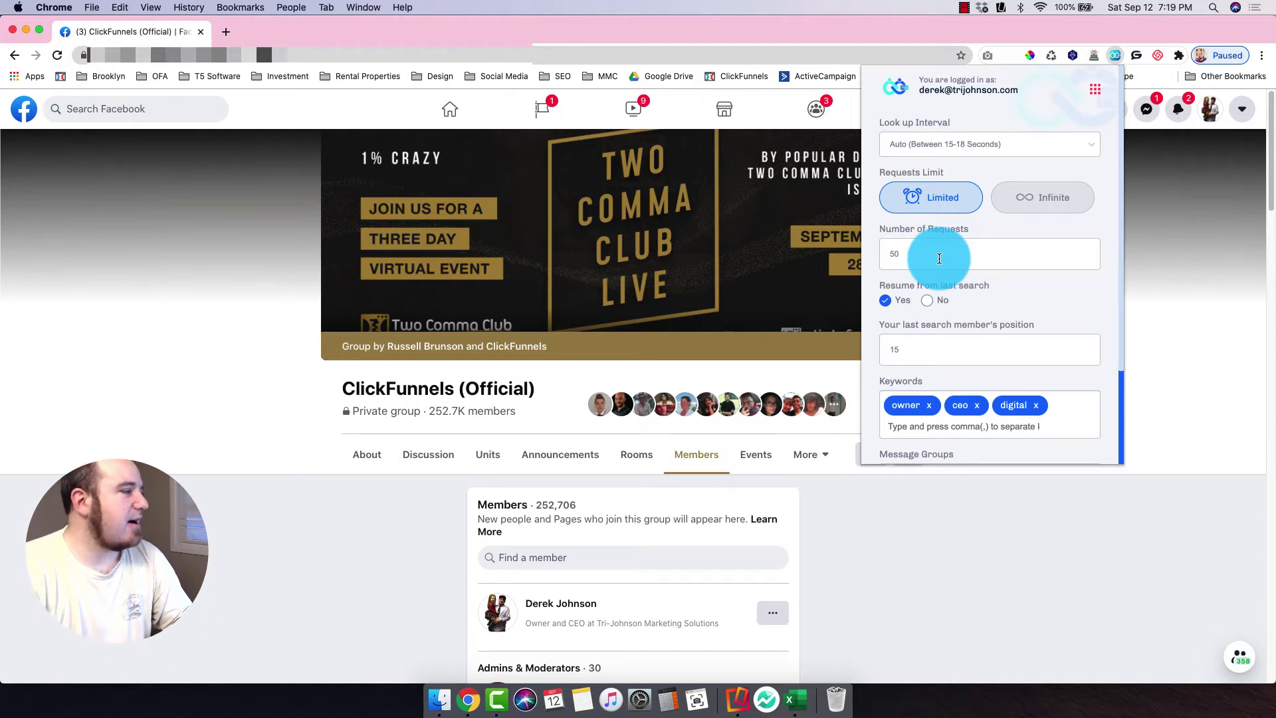
{"action": "scroll", "coordinate": [977, 260], "scroll_direction": "down", "scroll_amount": 4}
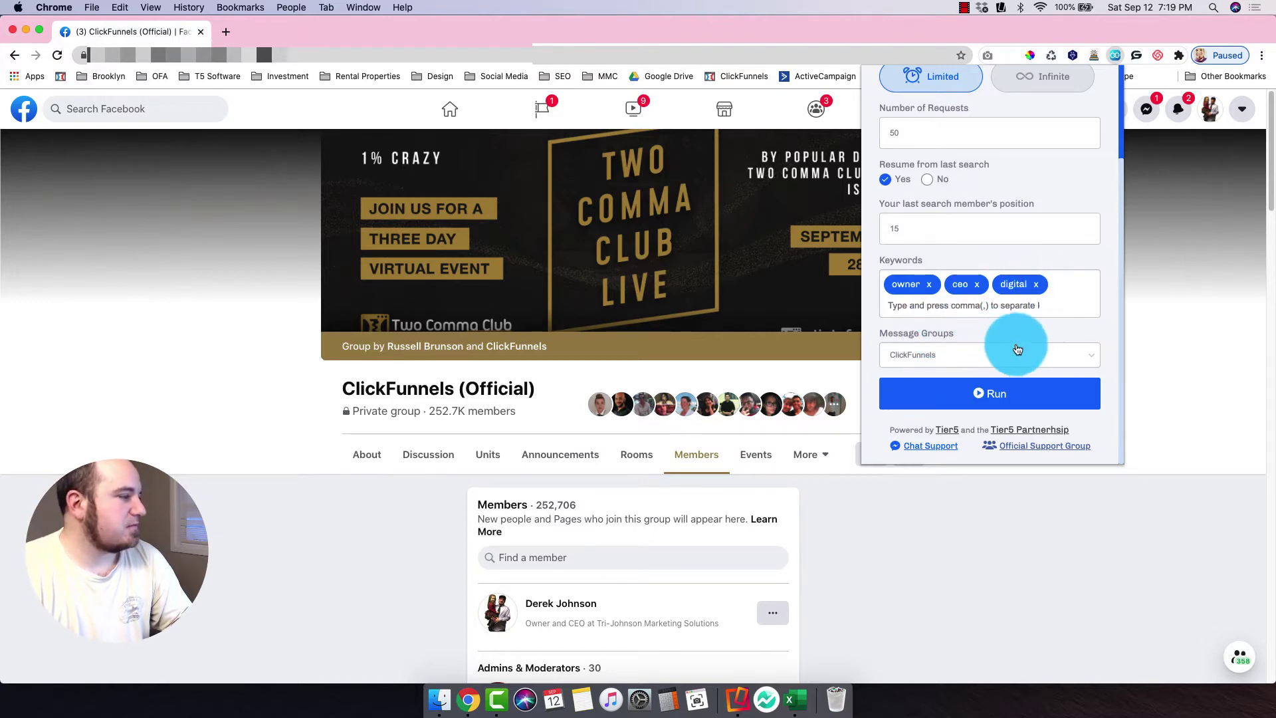
{"action": "scroll", "coordinate": [995, 355], "scroll_direction": "up", "scroll_amount": 3}
{"action": "scroll", "coordinate": [990, 366], "scroll_direction": "down", "scroll_amount": 3}
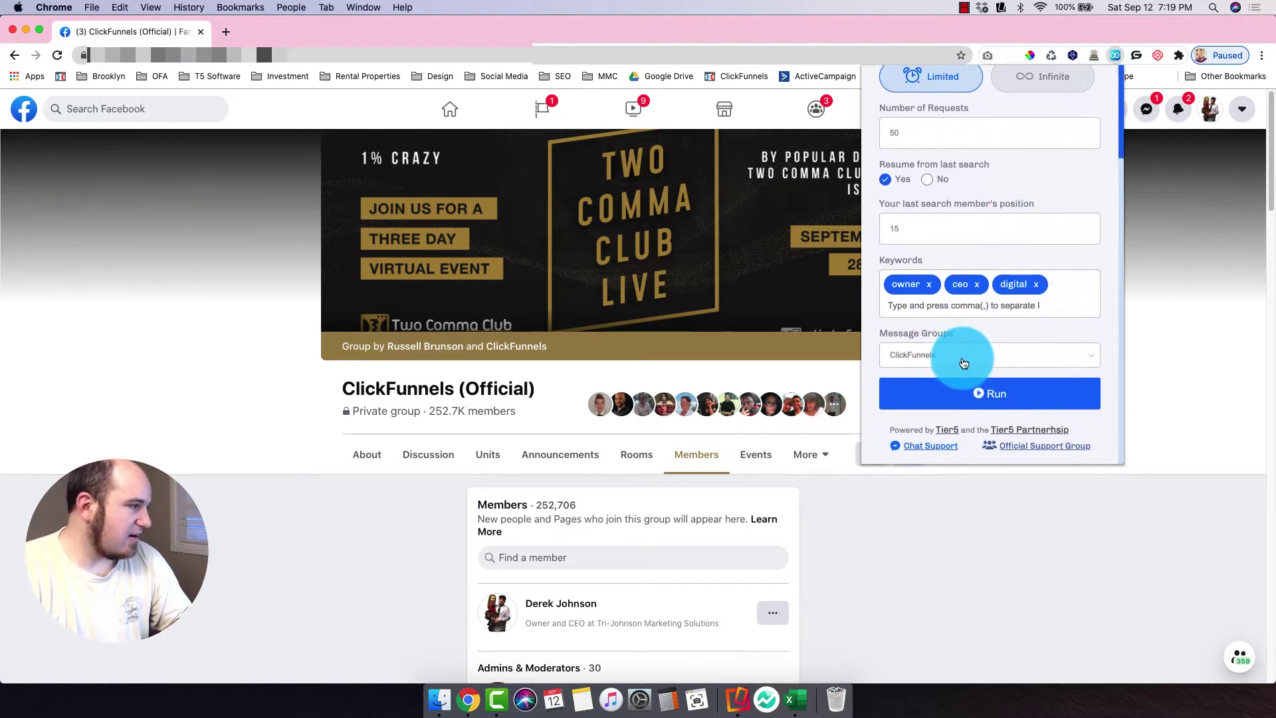
- Clear the selected message group and look at the message groups available for the requests
{"action": "left_click", "coordinate": [963, 354]}
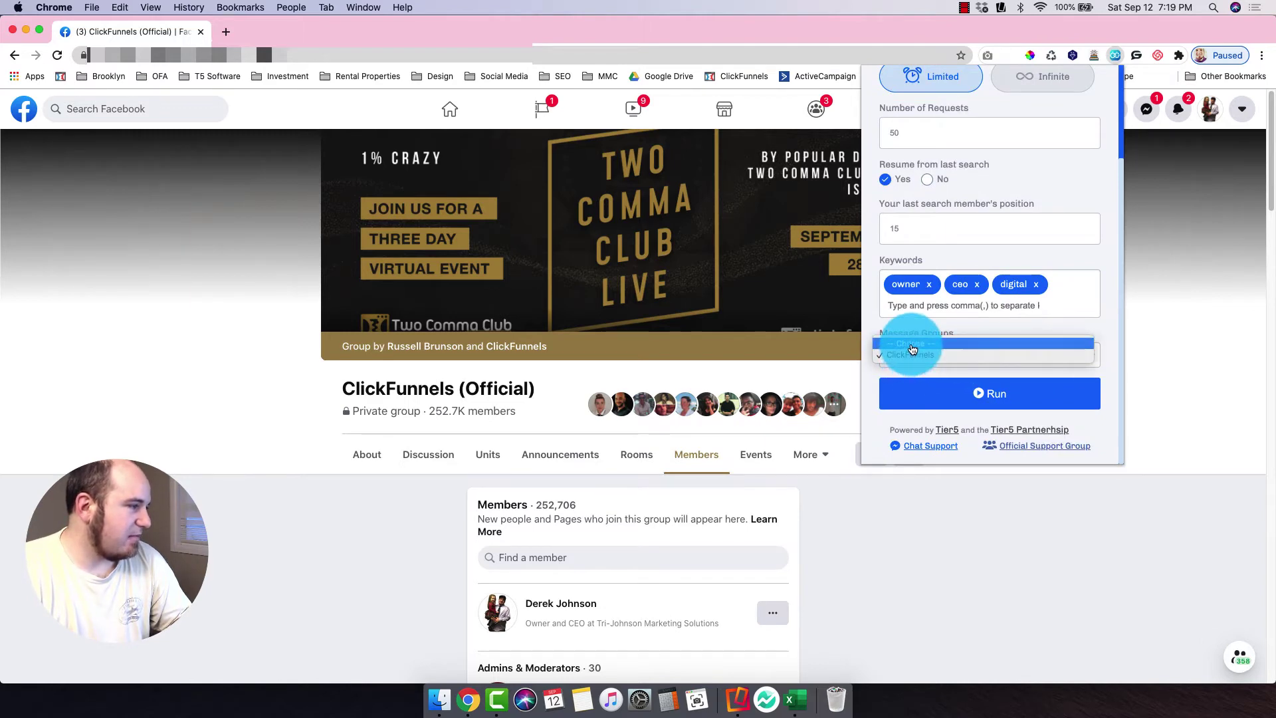
{"action": "left_click", "coordinate": [945, 332]}
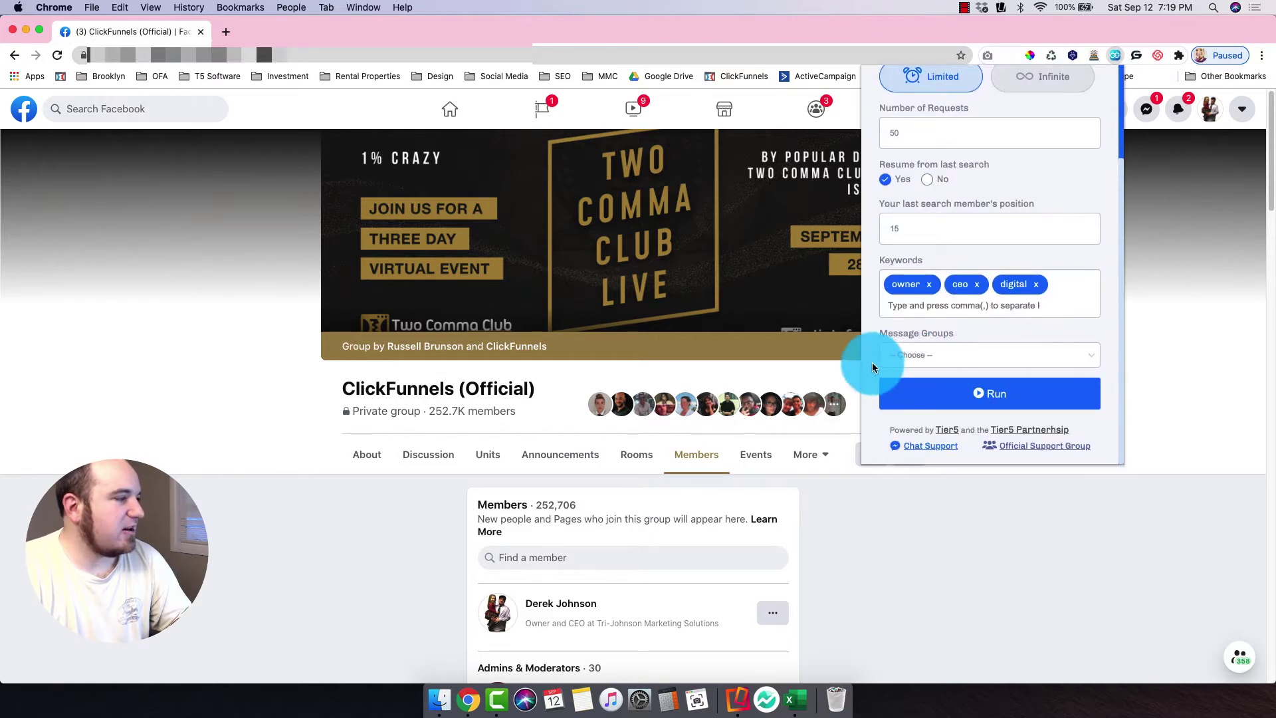
{"action": "left_click", "coordinate": [961, 357]}
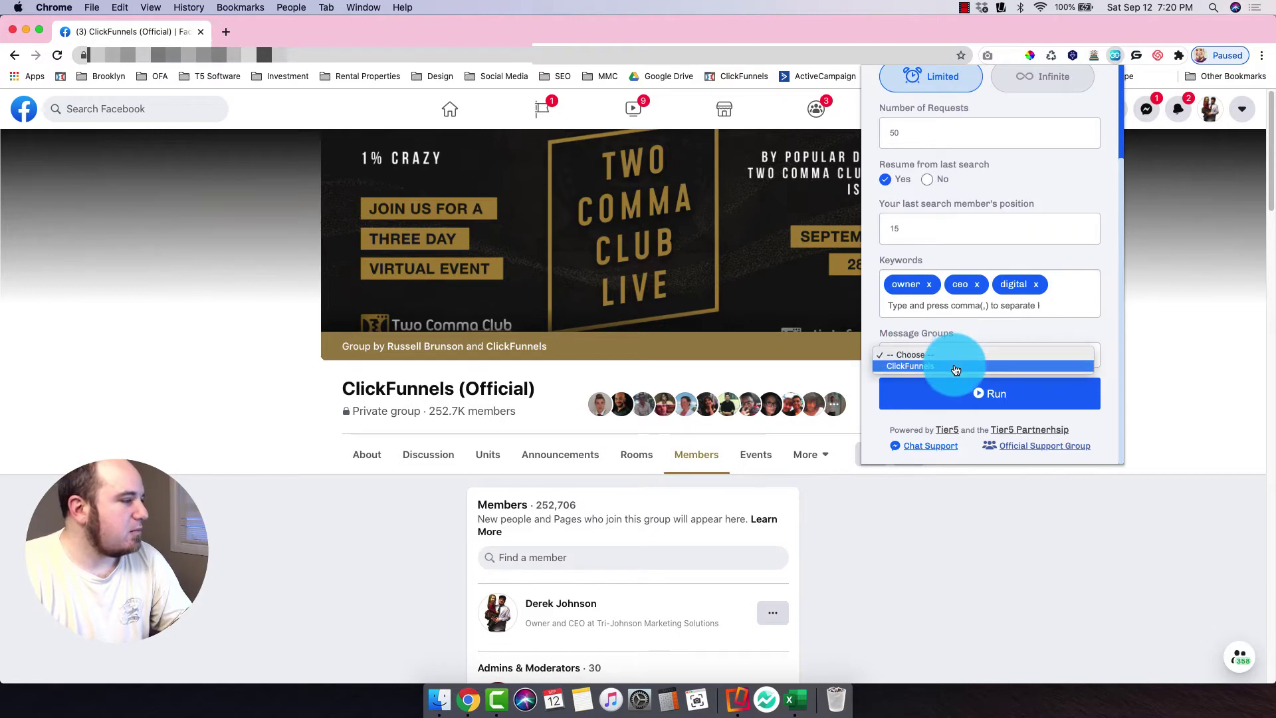
{"action": "left_click", "coordinate": [971, 330]}
{"action": "scroll", "coordinate": [971, 329], "scroll_direction": "up", "scroll_amount": 4}
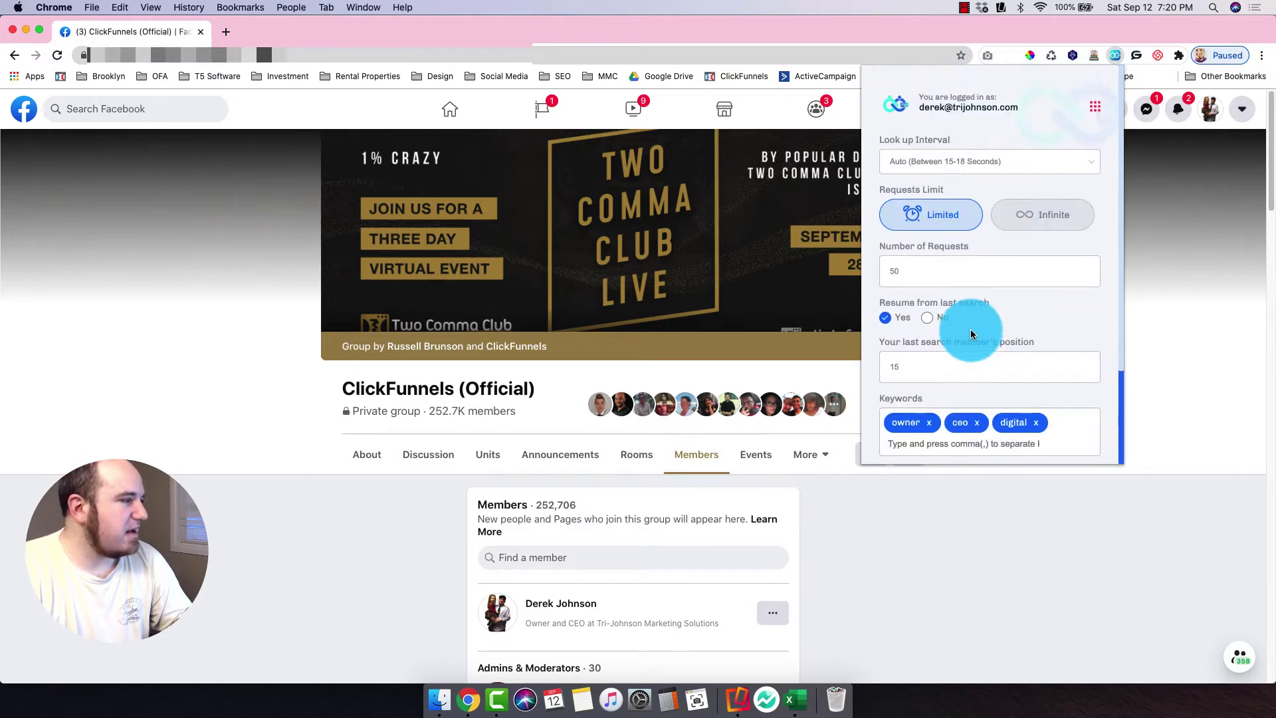
- Go to the extension's message groups and preview the ClickFunnels group's message
{"action": "left_click", "coordinate": [1097, 92]}
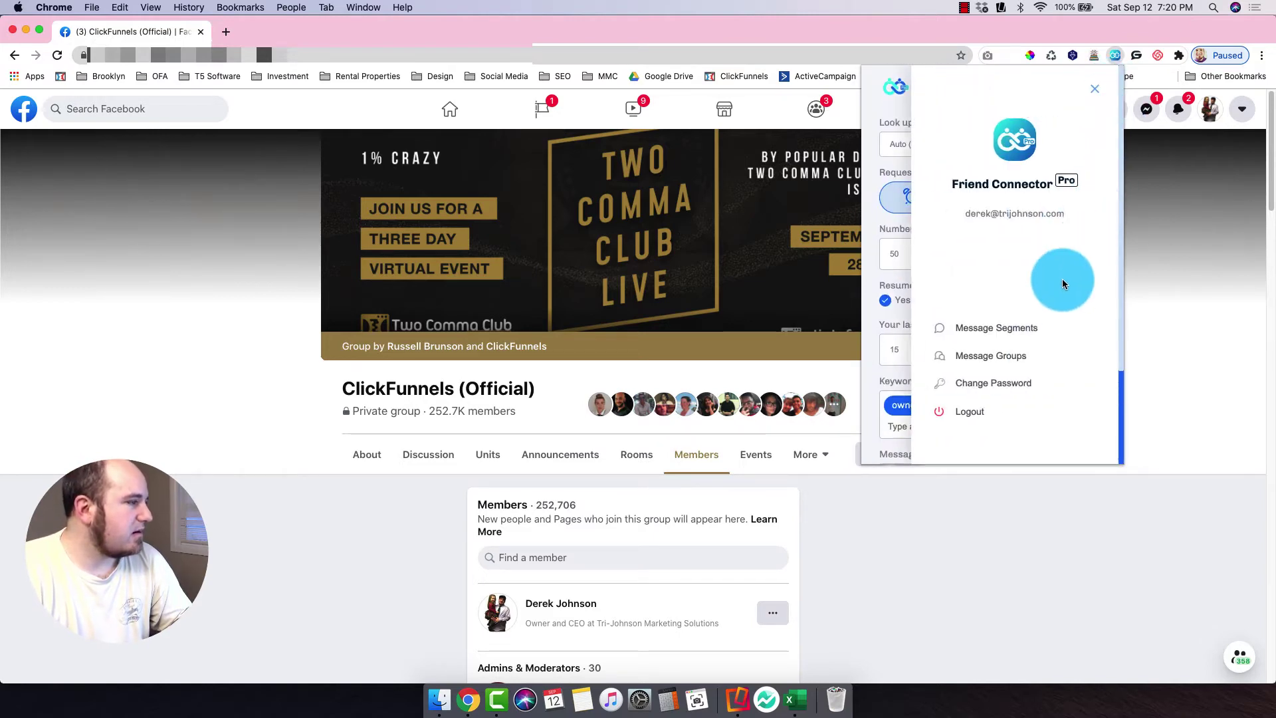
{"action": "left_click", "coordinate": [990, 357]}
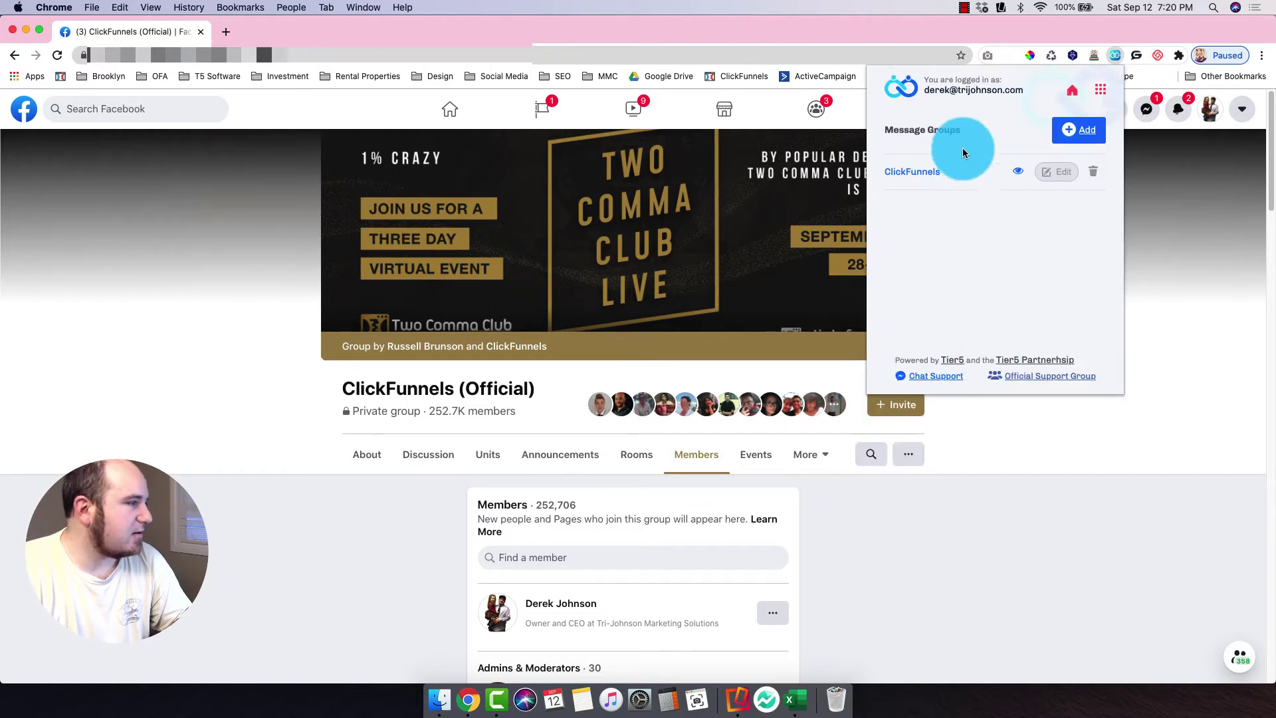
{"action": "left_click", "coordinate": [1019, 173]}
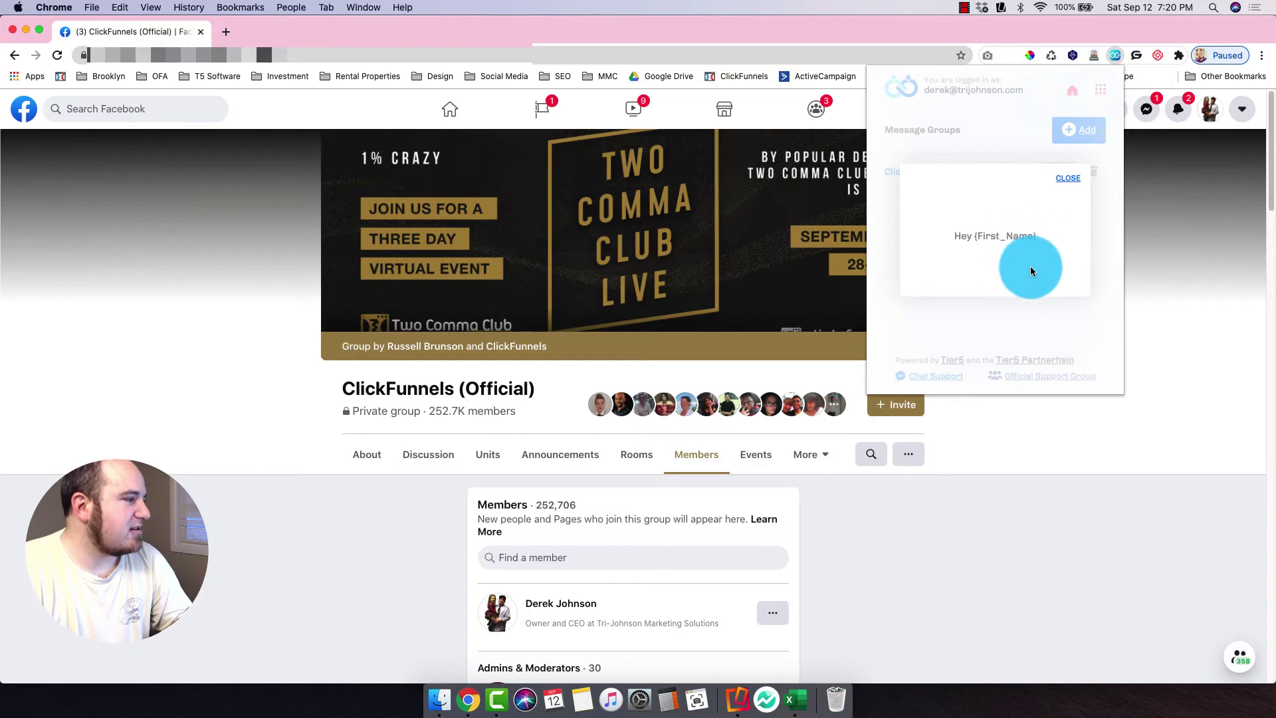
{"action": "left_click", "coordinate": [1067, 179]}
- Go to the message segments and preview the Intro, Body and Outro texts one after another
{"action": "left_click", "coordinate": [1100, 90]}
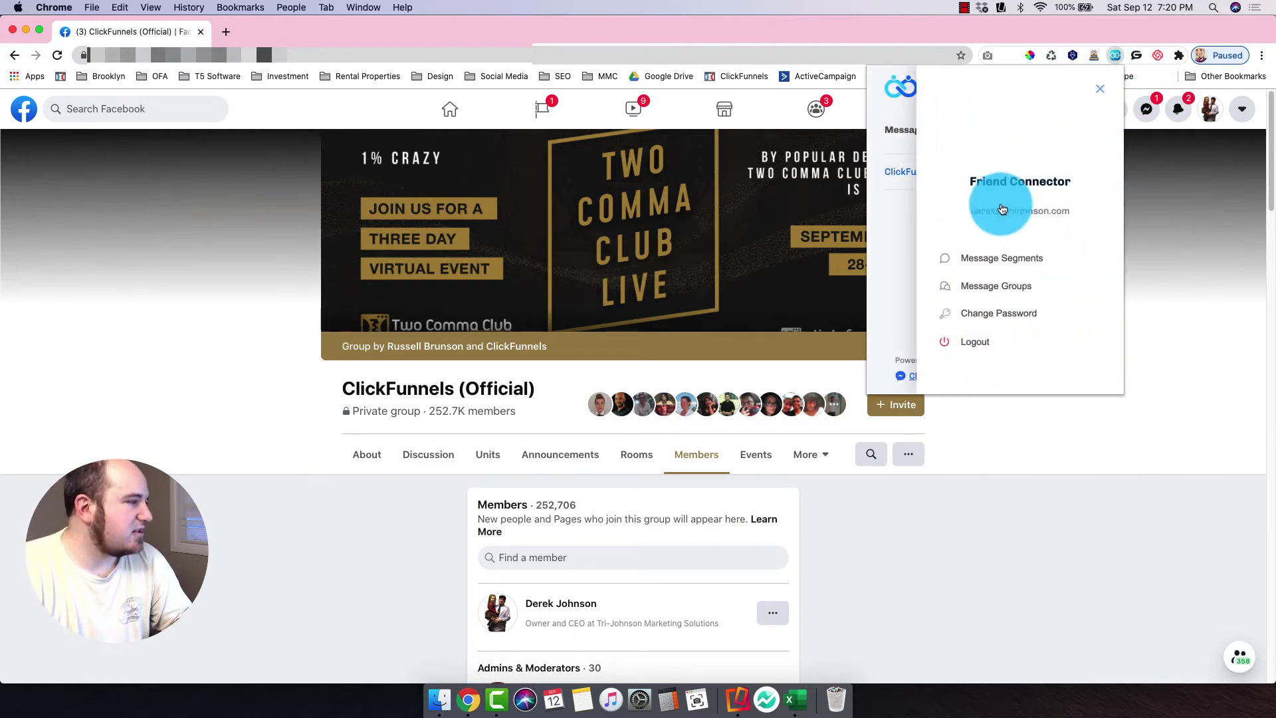
{"action": "left_click", "coordinate": [1000, 258]}
{"action": "left_click", "coordinate": [1018, 171]}
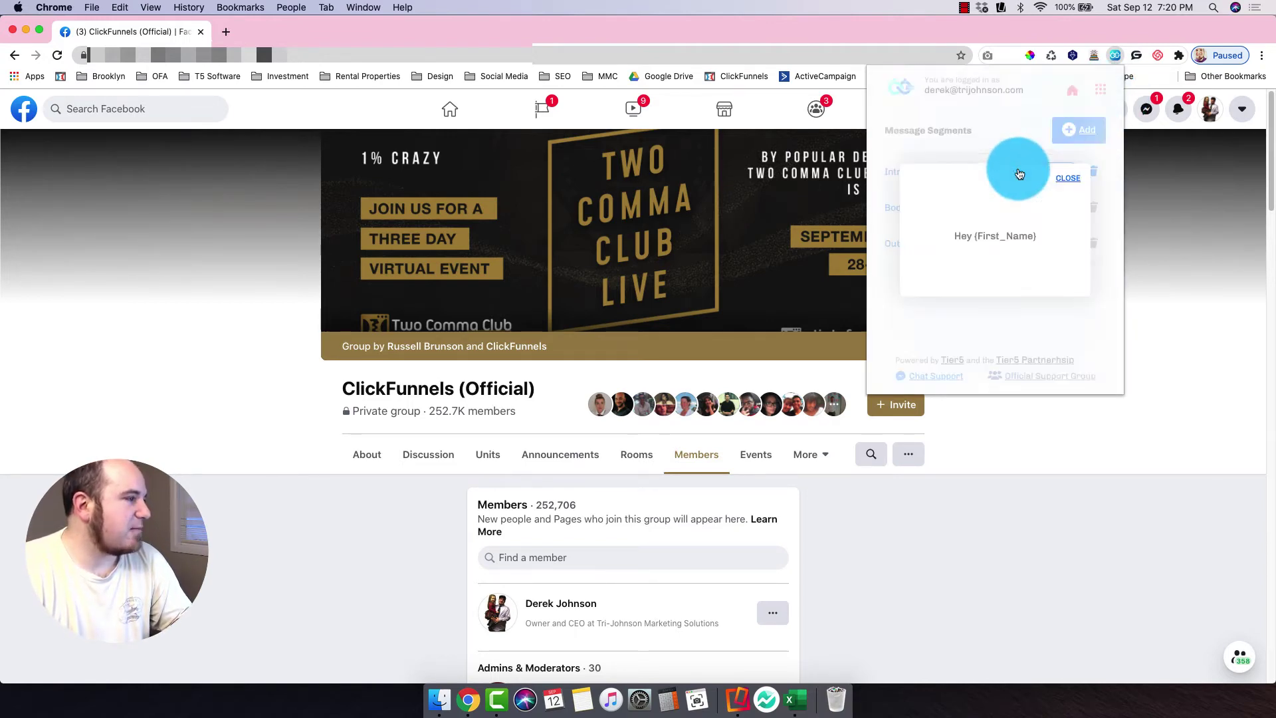
{"action": "left_click", "coordinate": [988, 265]}
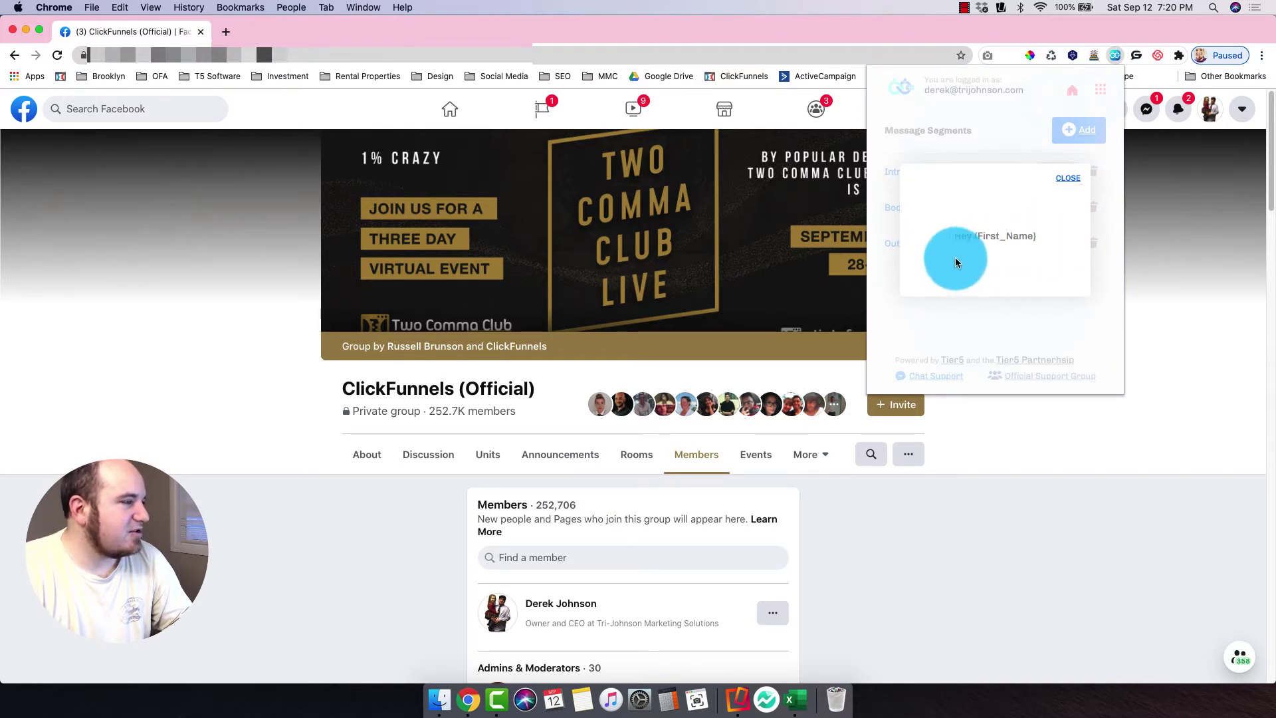
{"action": "left_click", "coordinate": [1069, 181]}
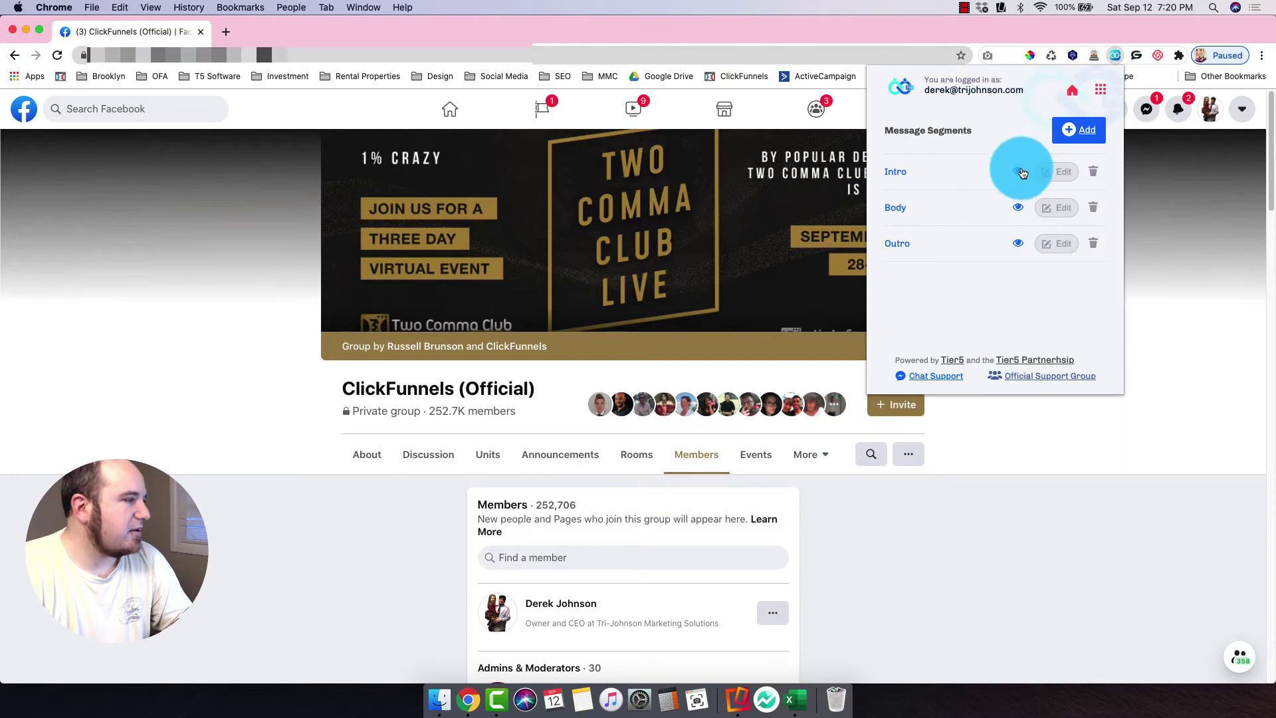
{"action": "left_click", "coordinate": [1018, 207]}
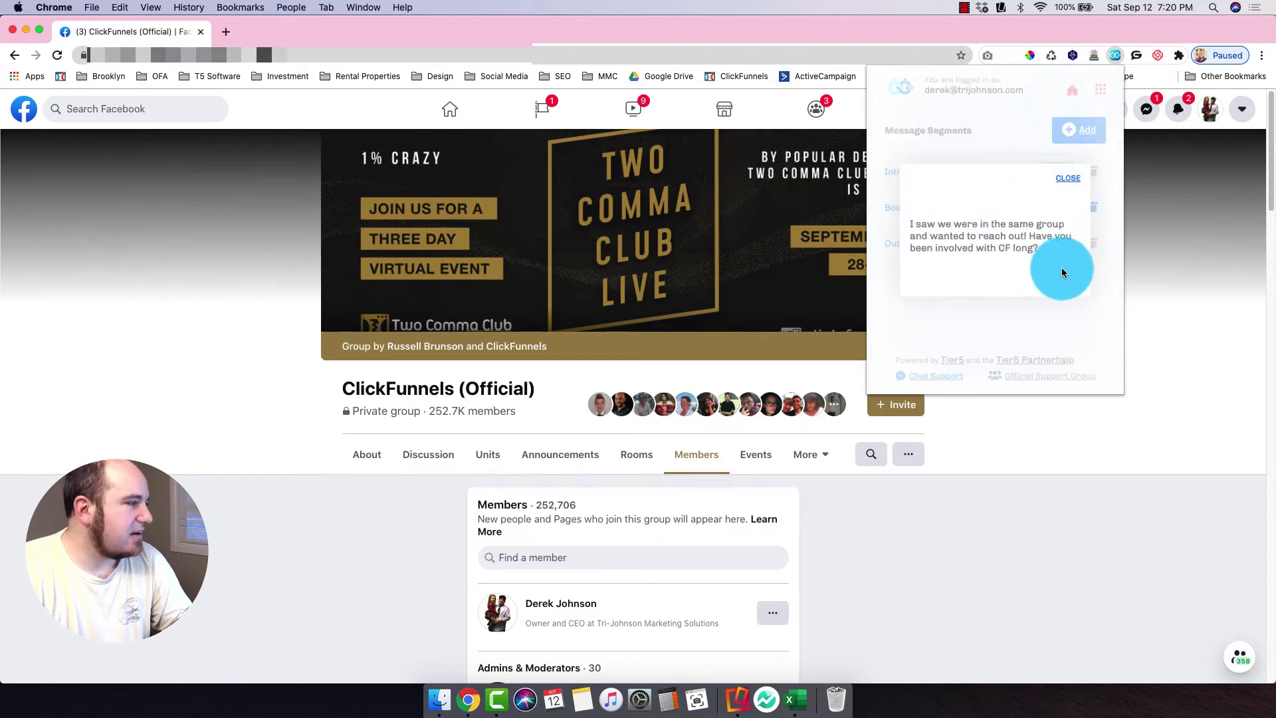
{"action": "left_click", "coordinate": [1066, 179]}
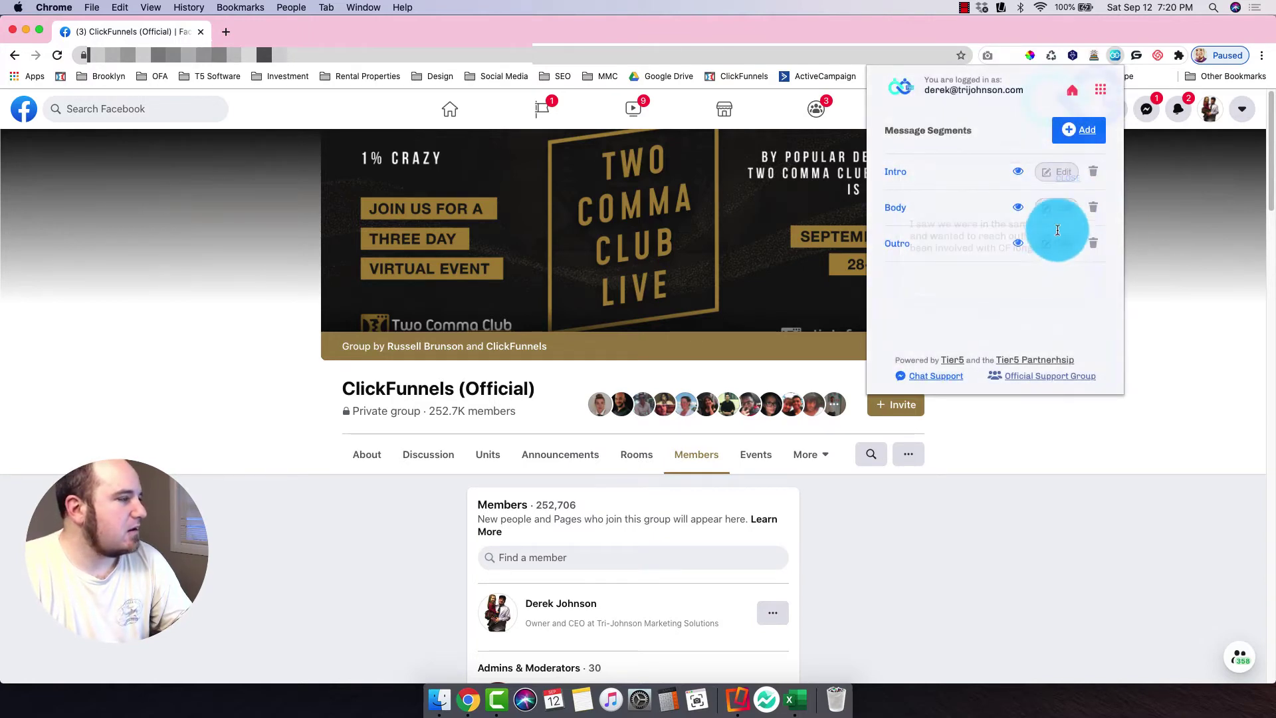
{"action": "left_click", "coordinate": [1019, 243]}
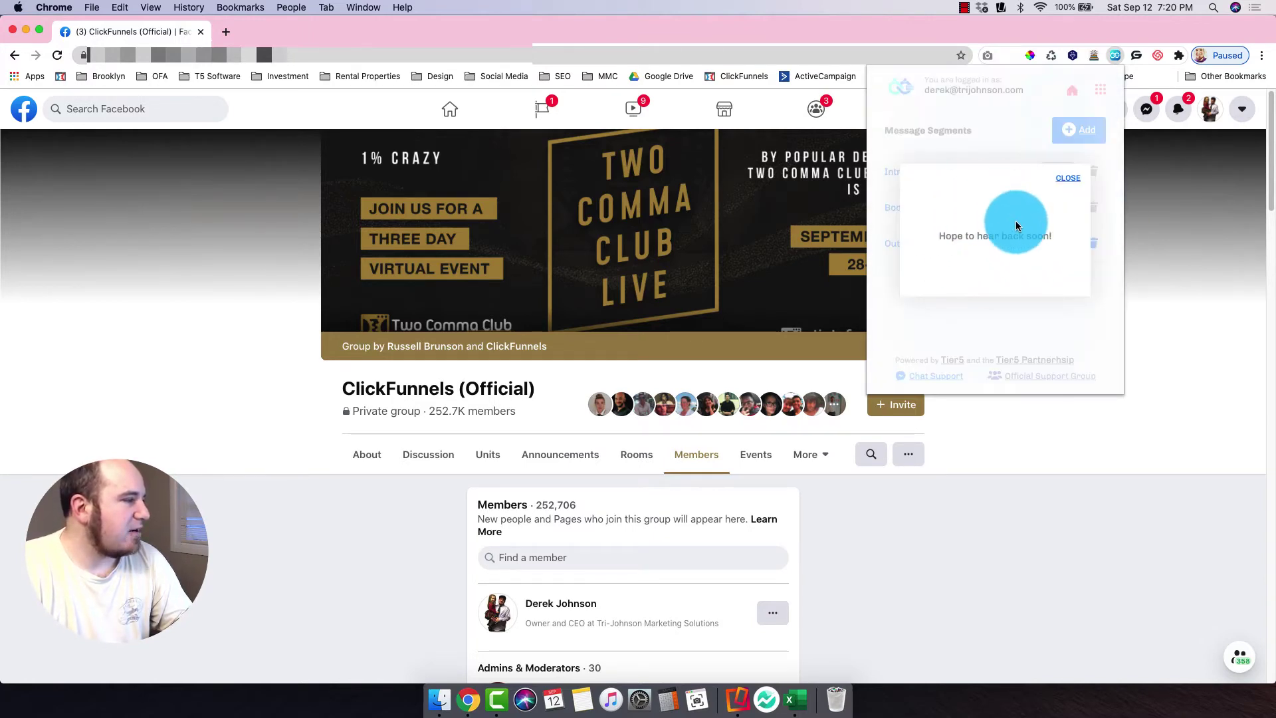
{"action": "left_click", "coordinate": [1069, 179]}
- View the Outro segment in its editor, and return to the extension's main settings without saving
{"action": "left_click", "coordinate": [1059, 243]}
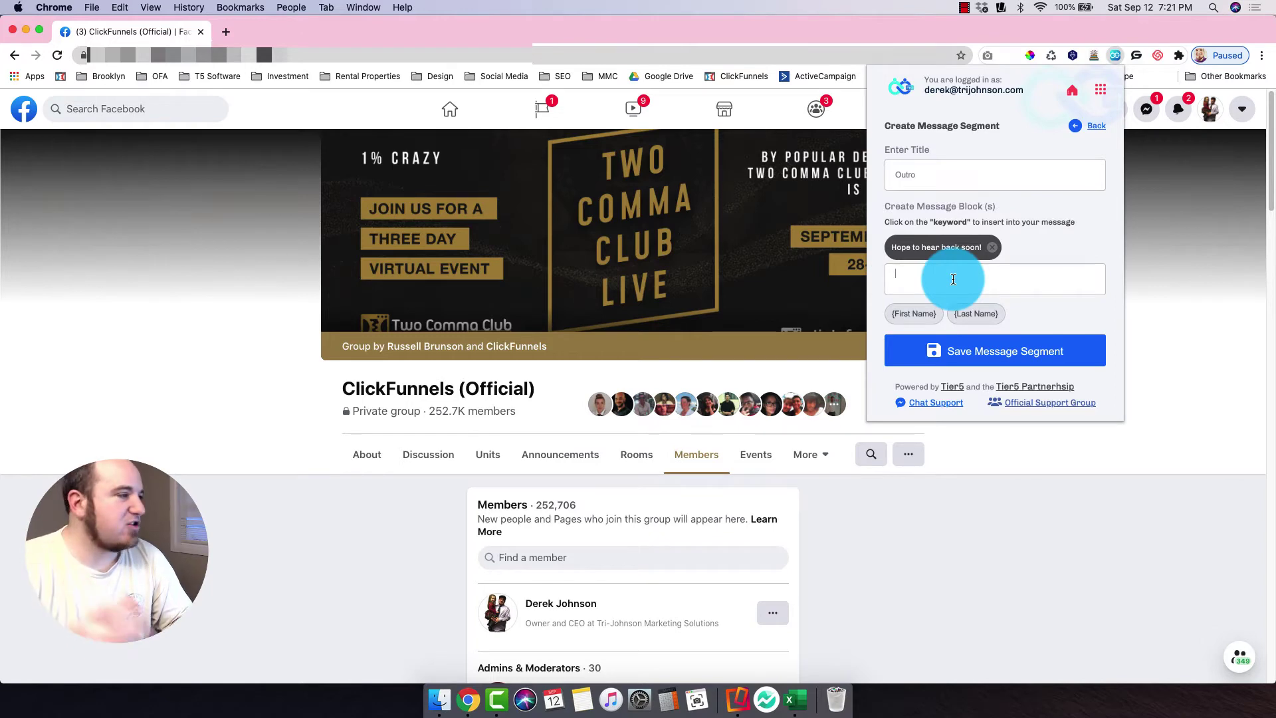
{"action": "left_click", "coordinate": [1096, 133]}
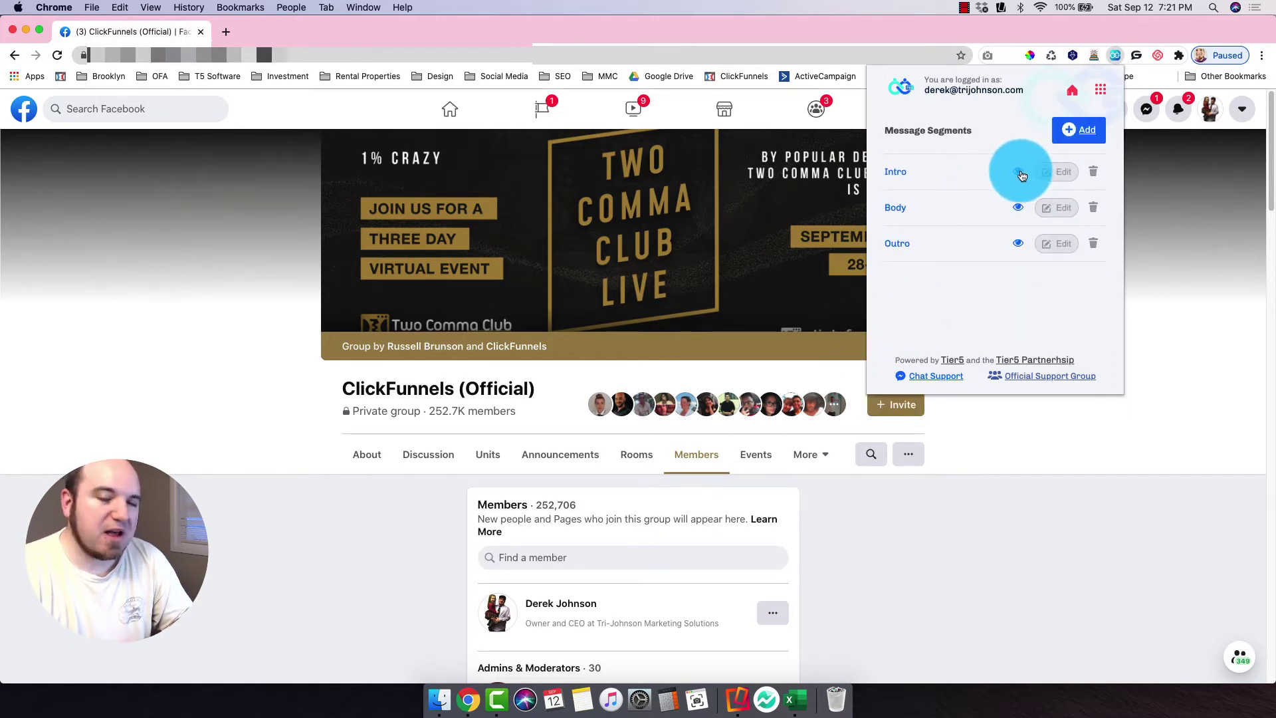
{"action": "left_click", "coordinate": [1072, 93]}
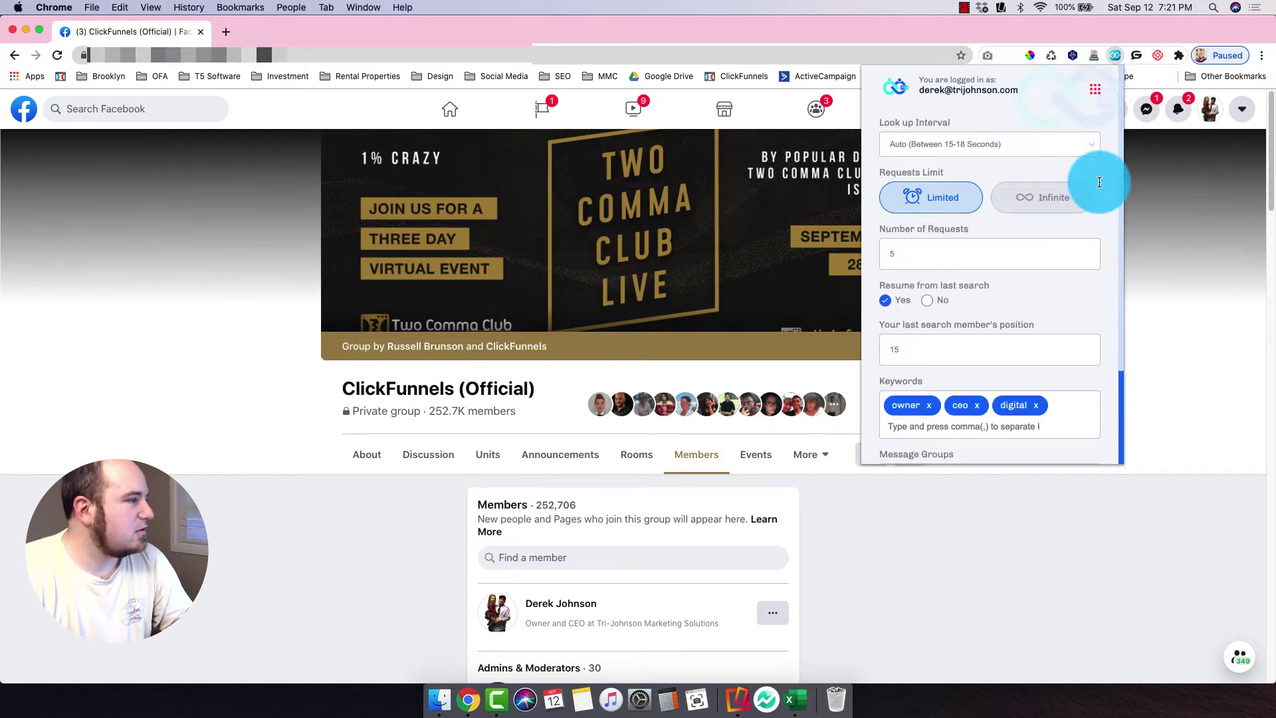
- Set the number of requests to 50, keeping the Auto (Between 15-18 Seconds) look up interval, and run Friend Connector Pro on the group members
{"action": "scroll", "coordinate": [995, 355], "scroll_direction": "down", "scroll_amount": 2}
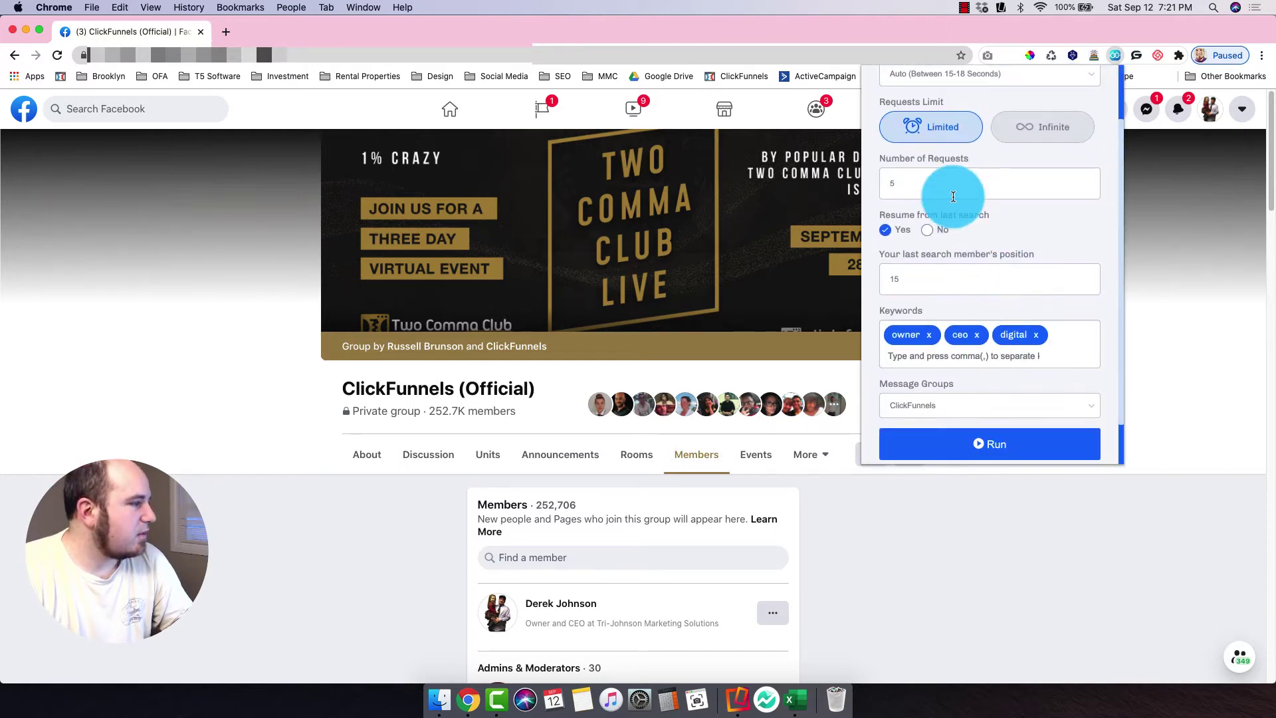
{"action": "type", "text": "0"}
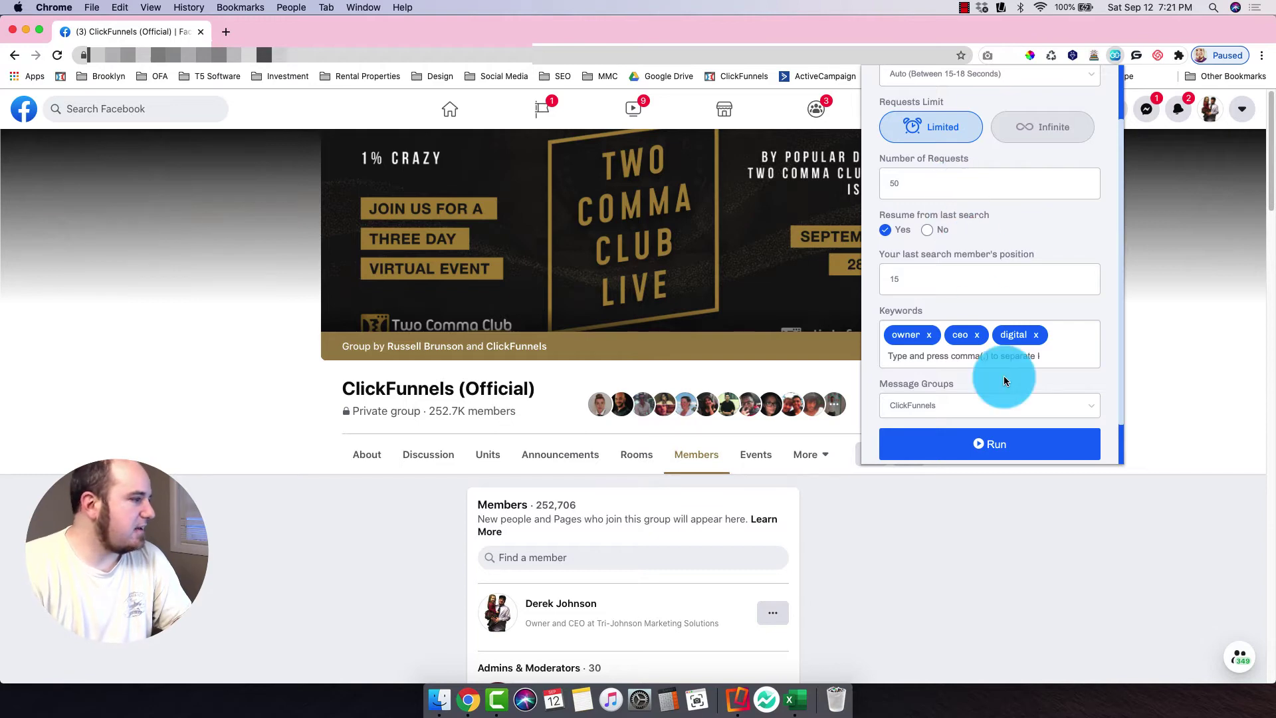
{"action": "scroll", "coordinate": [1011, 352], "scroll_direction": "up", "scroll_amount": 2}
{"action": "left_click", "coordinate": [960, 143]}
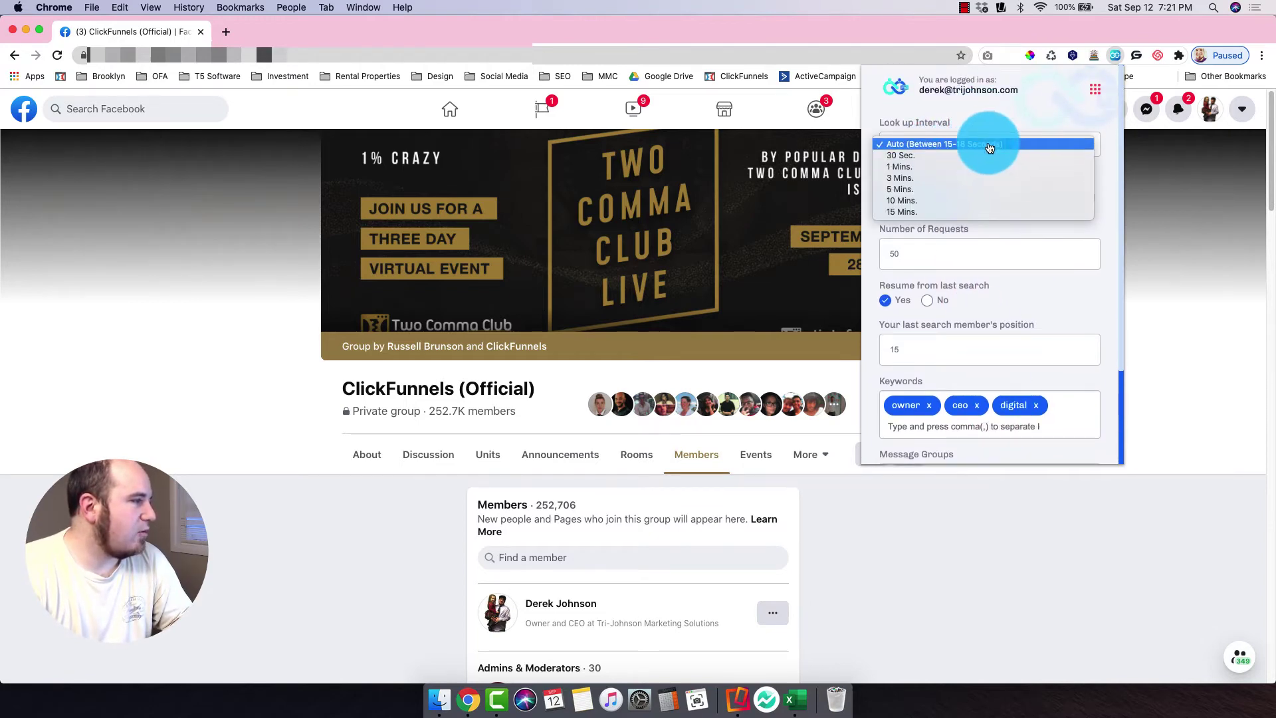
{"action": "left_click", "coordinate": [1014, 137]}
{"action": "scroll", "coordinate": [1003, 285], "scroll_direction": "down", "scroll_amount": 3}
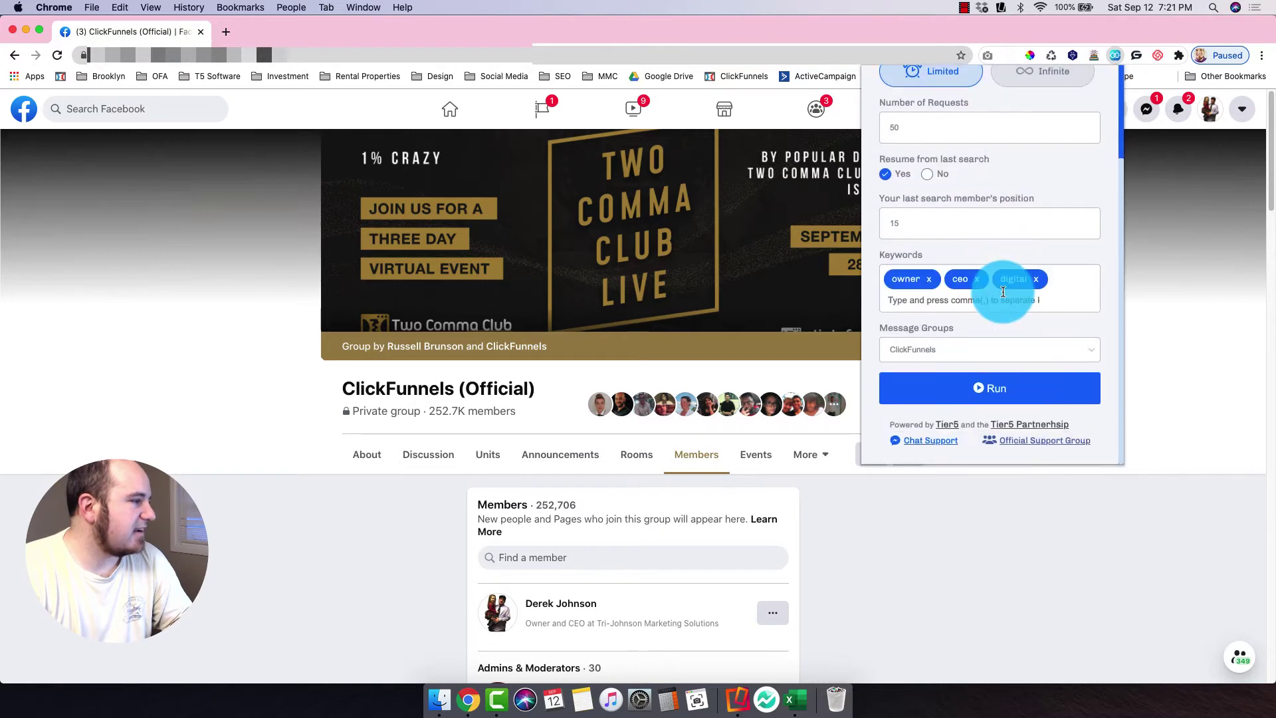
{"action": "left_click", "coordinate": [984, 392]}
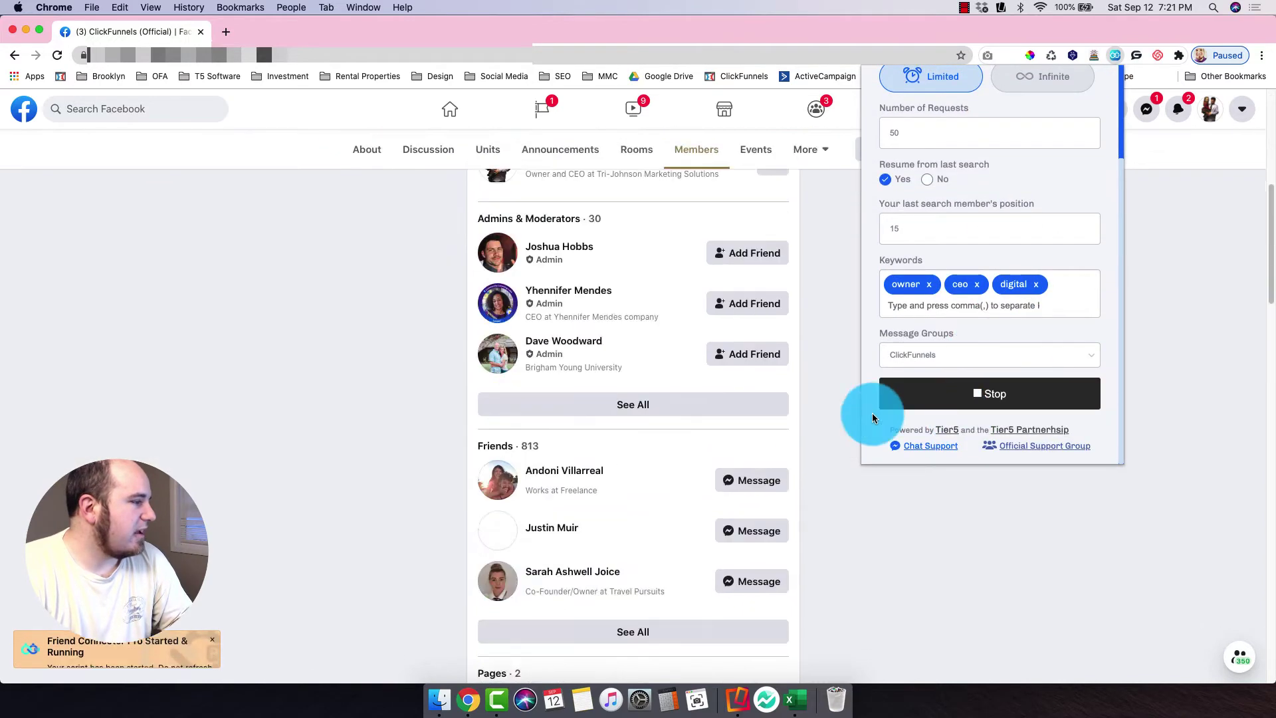
- Let Friend Connector Pro send the first matching member the message ending "Hope to chat soon!", and close that conversation's tab
{"action": "left_click", "coordinate": [832, 546]}
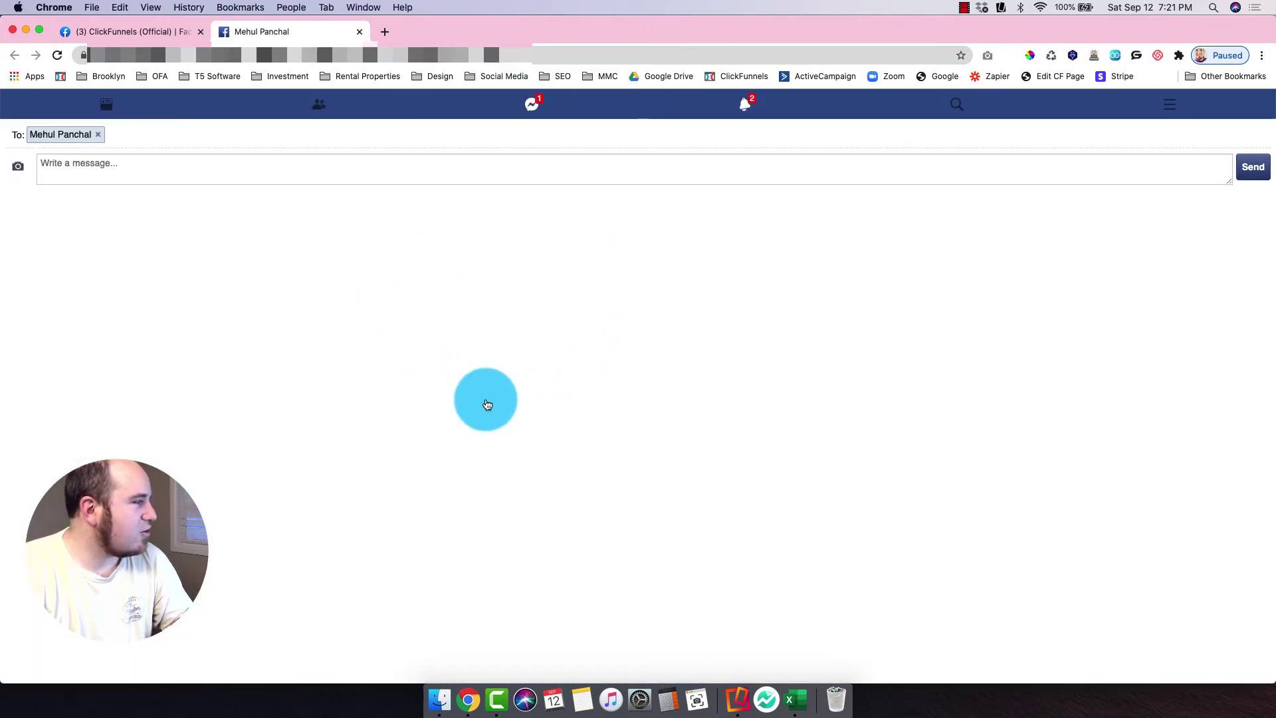
{"action": "type", "text": "Hey Mehul I saw we were in the same group and wanted to reach out! Have you been involved with CF long? Hope to chat soon!"}
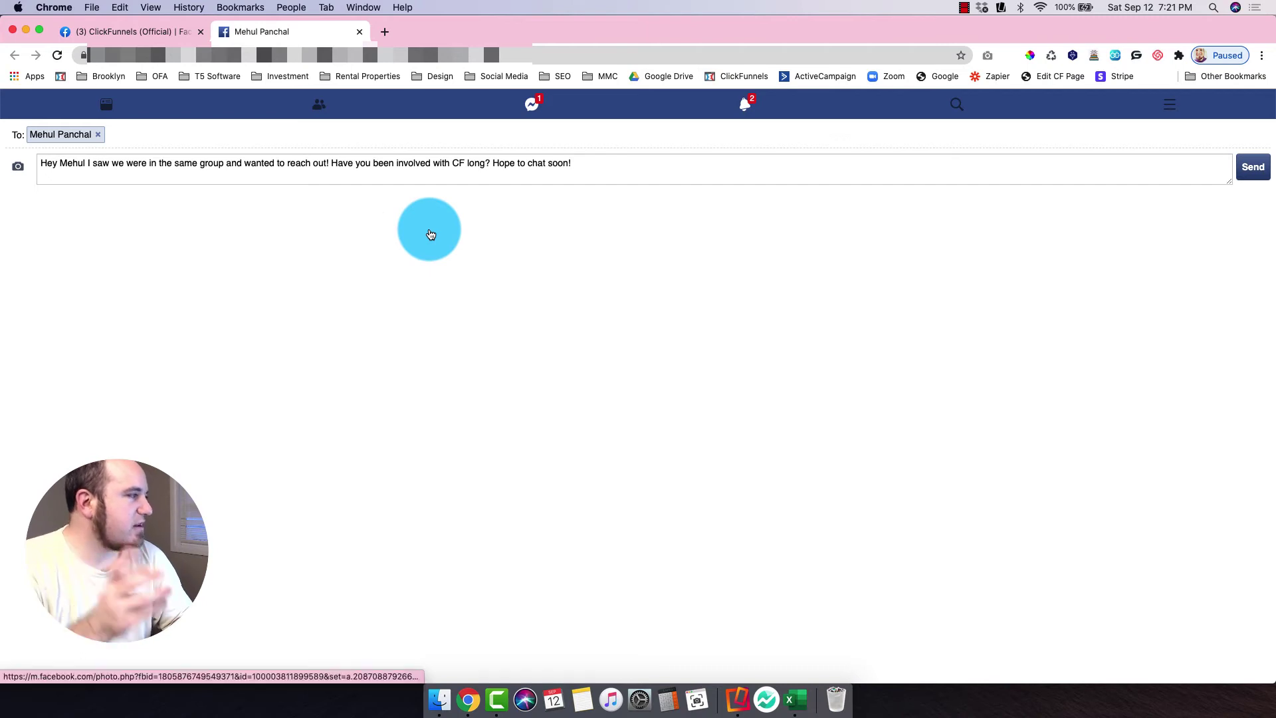
{"action": "key", "text": "Return"}
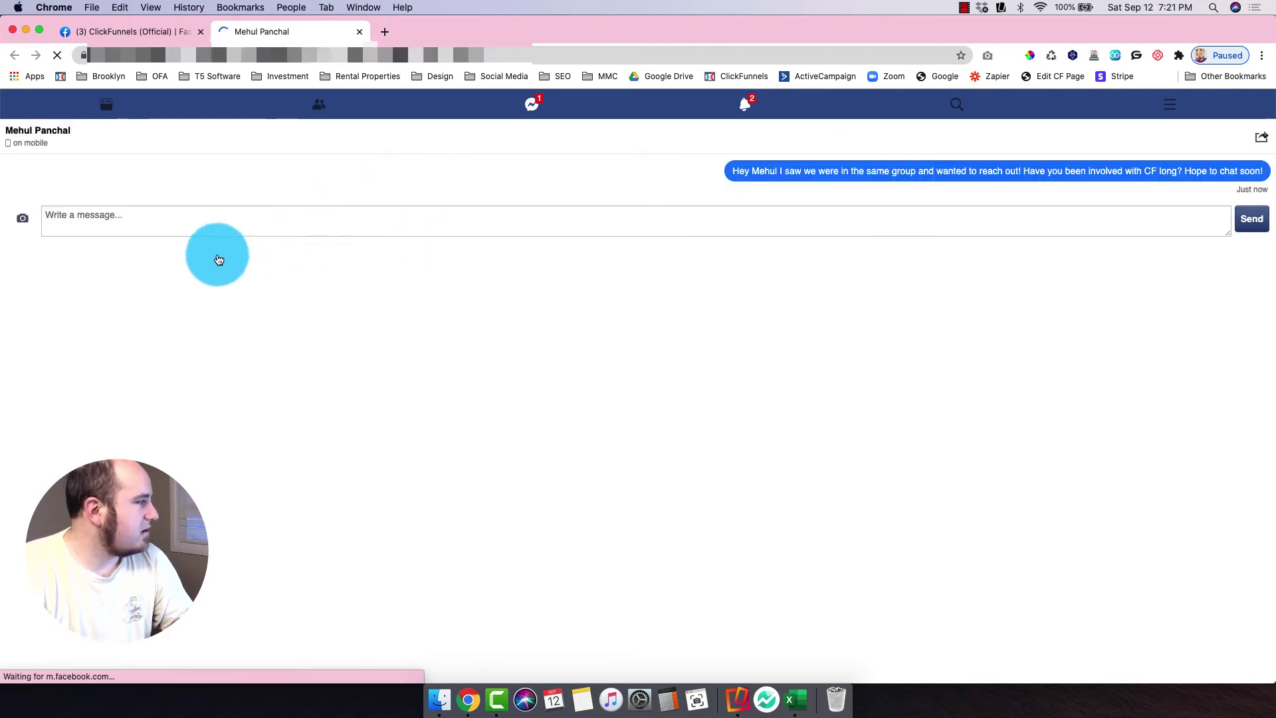
{"action": "mouse_move", "coordinate": [779, 171]}
{"action": "left_mouse_down"}
{"action": "mouse_move", "coordinate": [750, 188]}
{"action": "mouse_move", "coordinate": [768, 181]}
{"action": "left_mouse_up"}
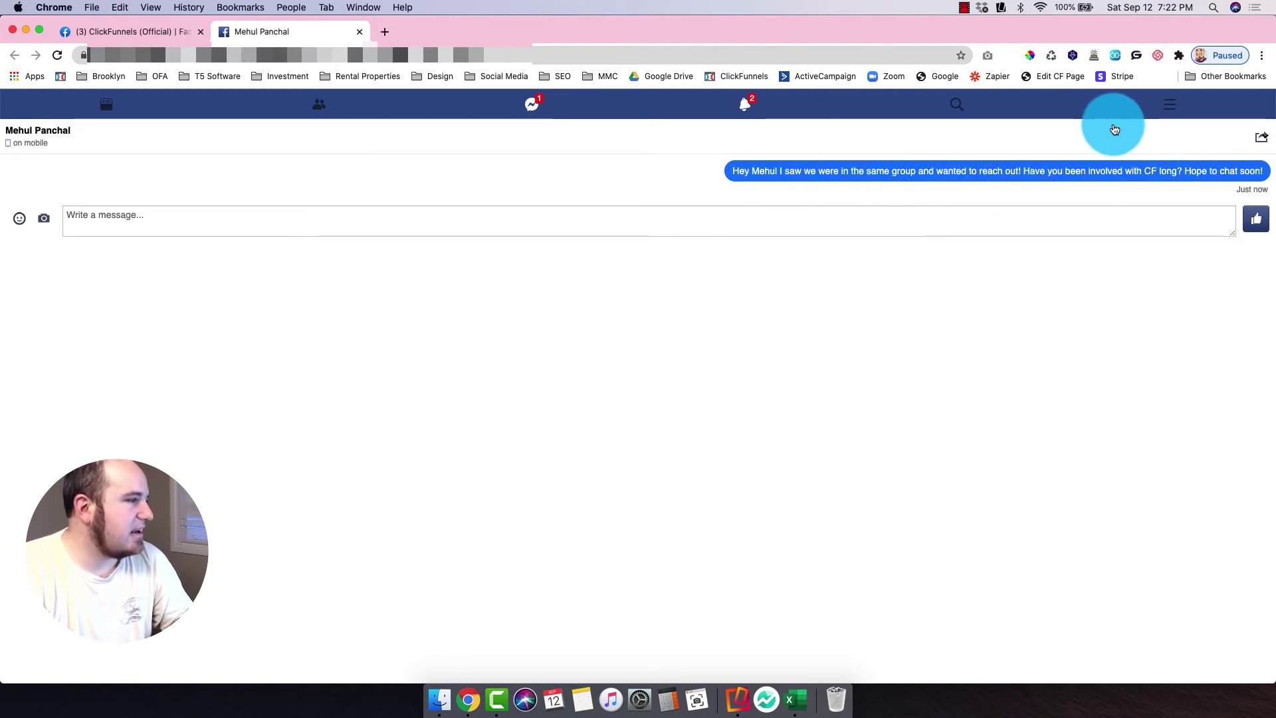
{"action": "left_click_drag", "start_coordinate": [764, 178], "coordinate": [736, 175]}
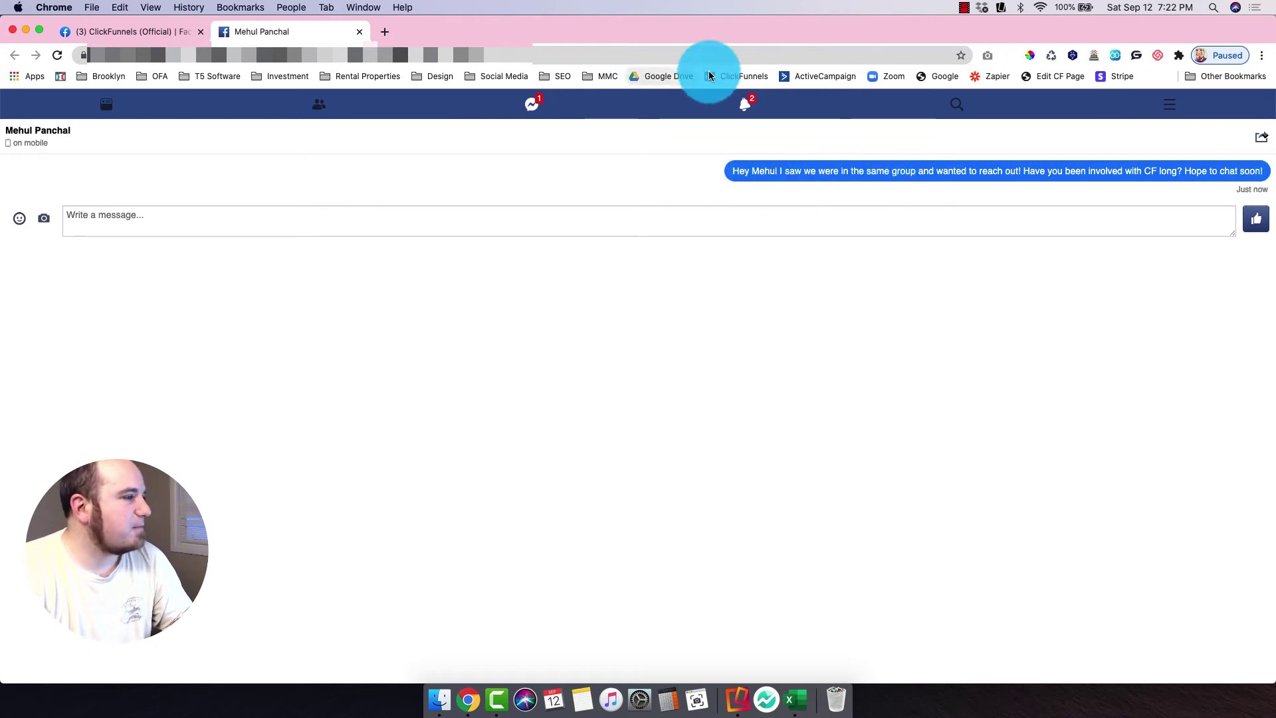
{"action": "left_click", "coordinate": [357, 32]}
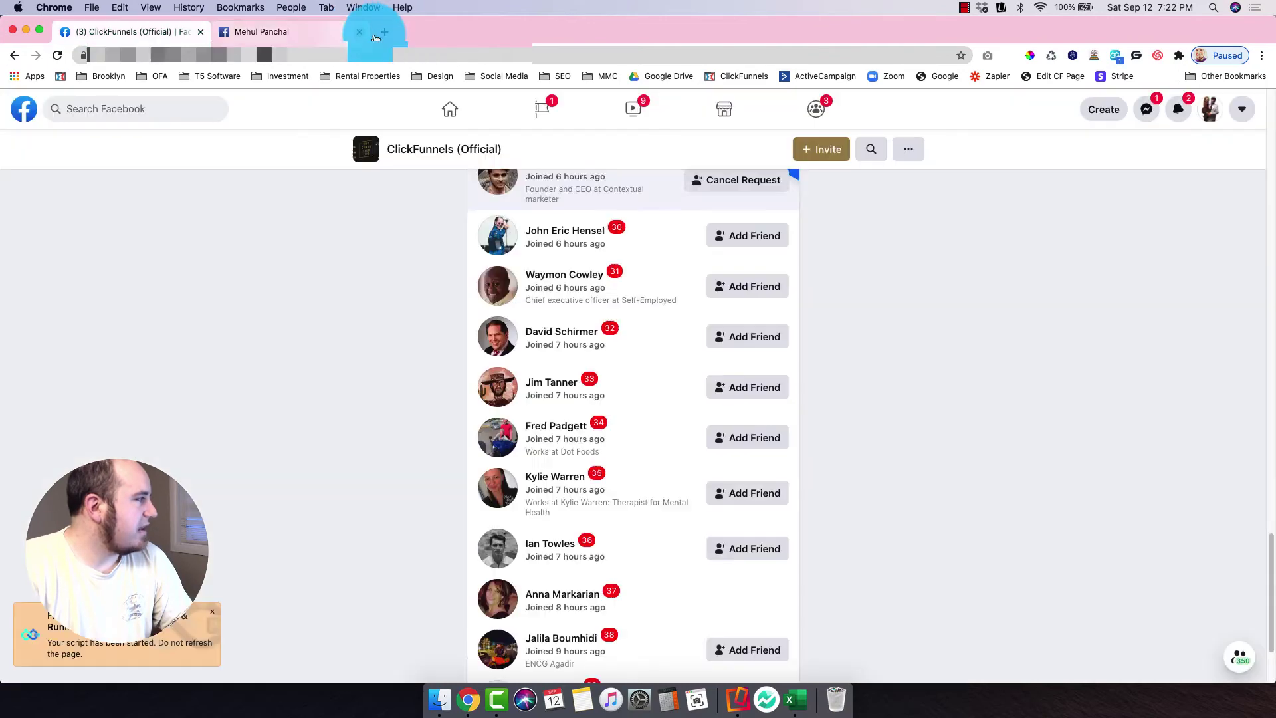
- Follow the automated run down the group's member list, and close the conversation tab it opens for the next matching member
{"action": "scroll", "coordinate": [693, 316], "scroll_direction": "down", "scroll_amount": 5}
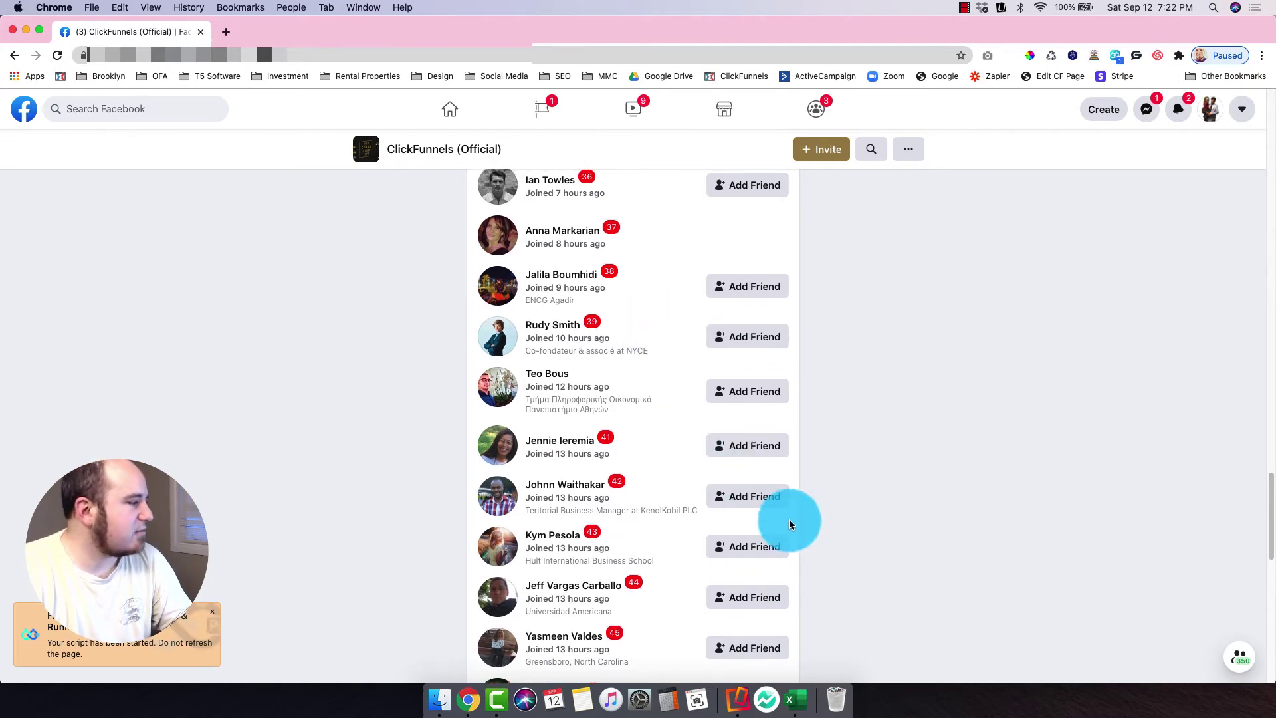
{"action": "scroll", "coordinate": [1232, 519], "scroll_direction": "down", "scroll_amount": 8}
{"action": "scroll", "coordinate": [657, 295], "scroll_direction": "down", "scroll_amount": 8}
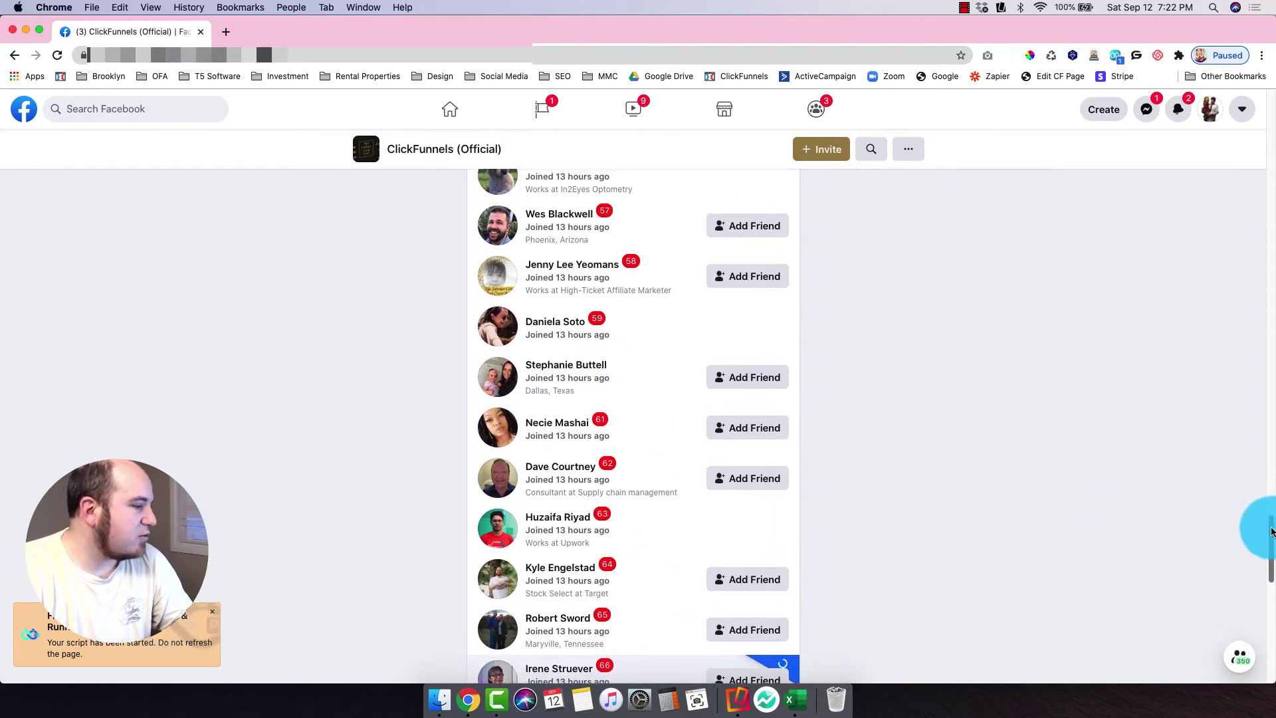
{"action": "left_click_drag", "start_coordinate": [1271, 527], "coordinate": [1271, 585]}
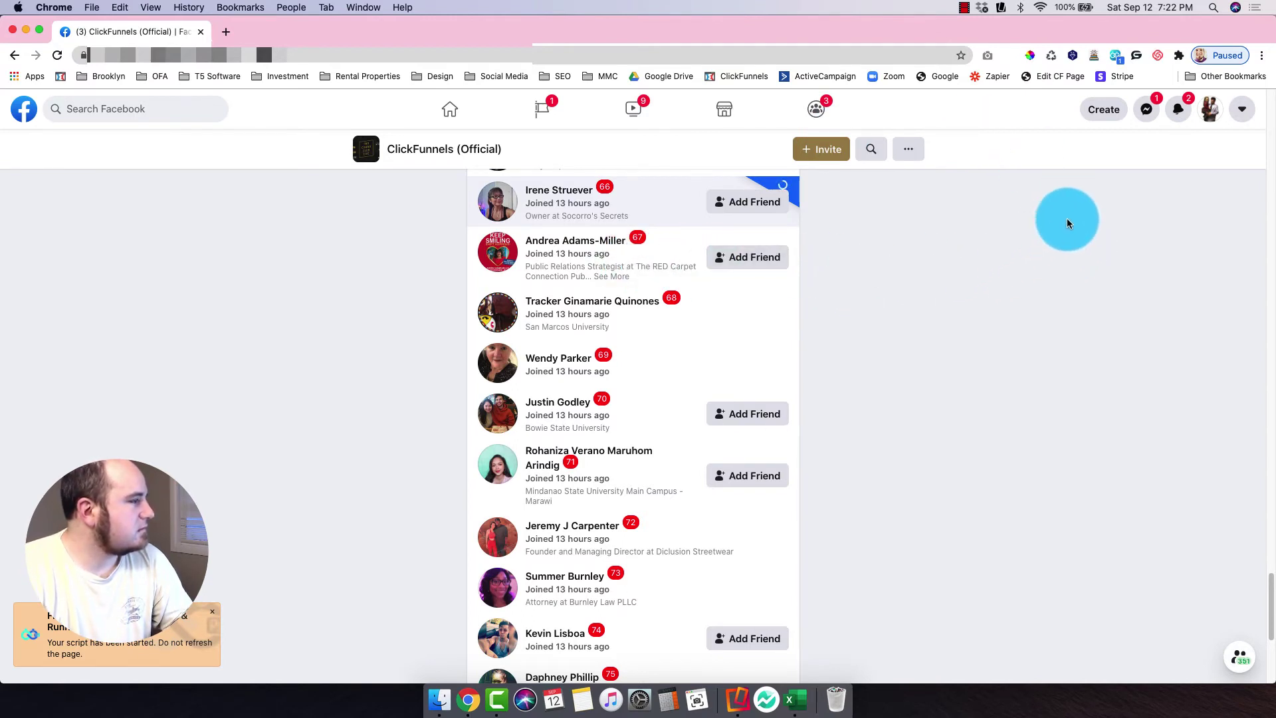
{"action": "left_click", "coordinate": [1136, 55]}
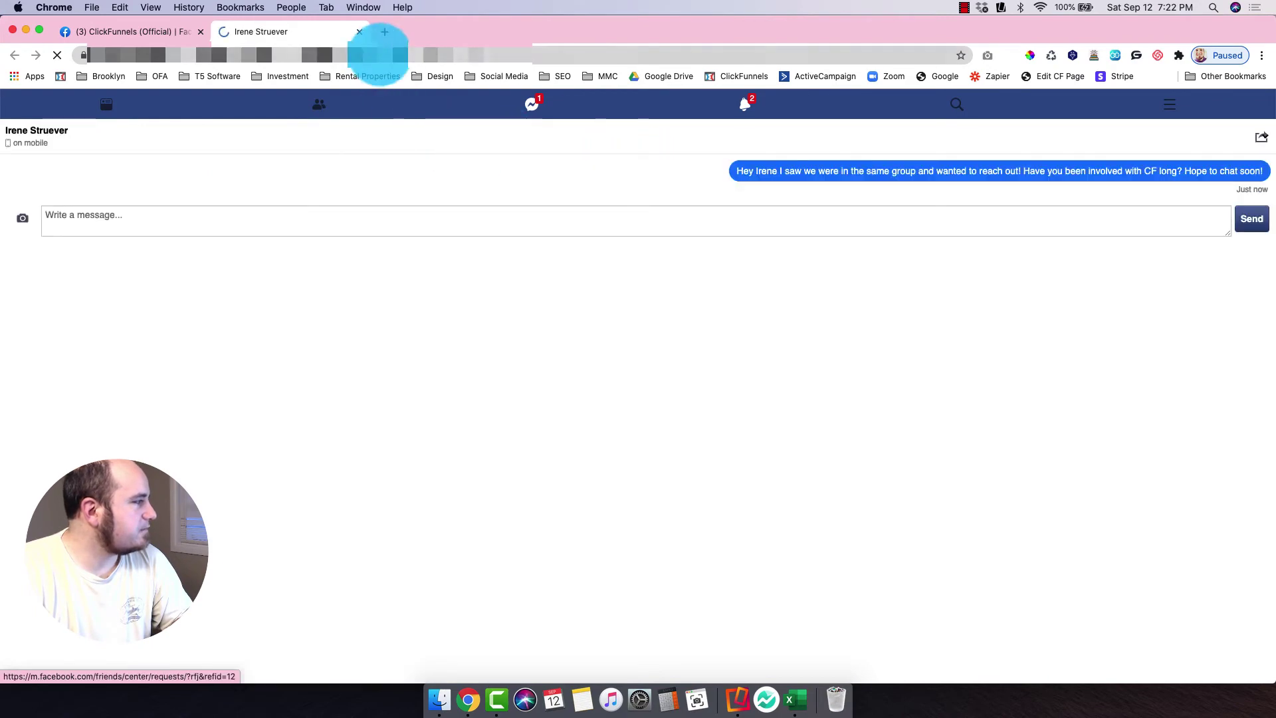
{"action": "left_click", "coordinate": [359, 32]}
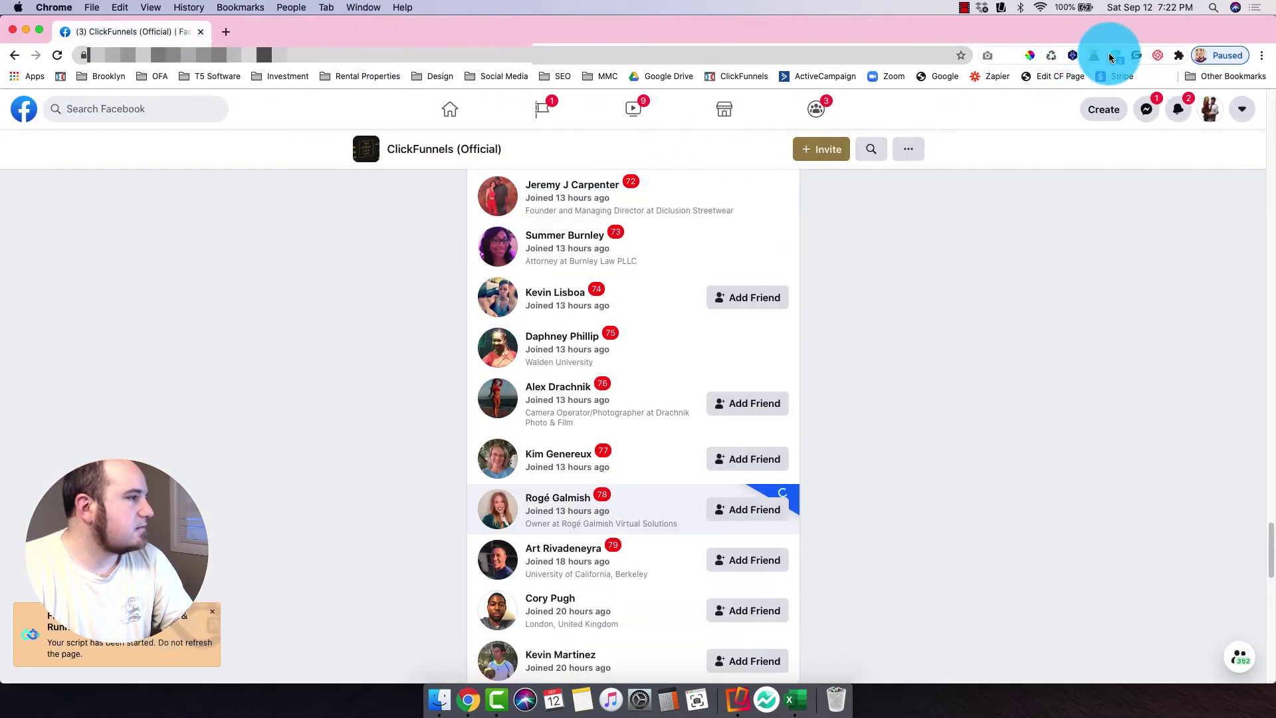
- Stop the running Friend Connector Pro task on the ClickFunnels group members
{"action": "left_click", "coordinate": [1117, 56]}
{"action": "scroll", "coordinate": [1076, 402], "scroll_direction": "down", "scroll_amount": 3}
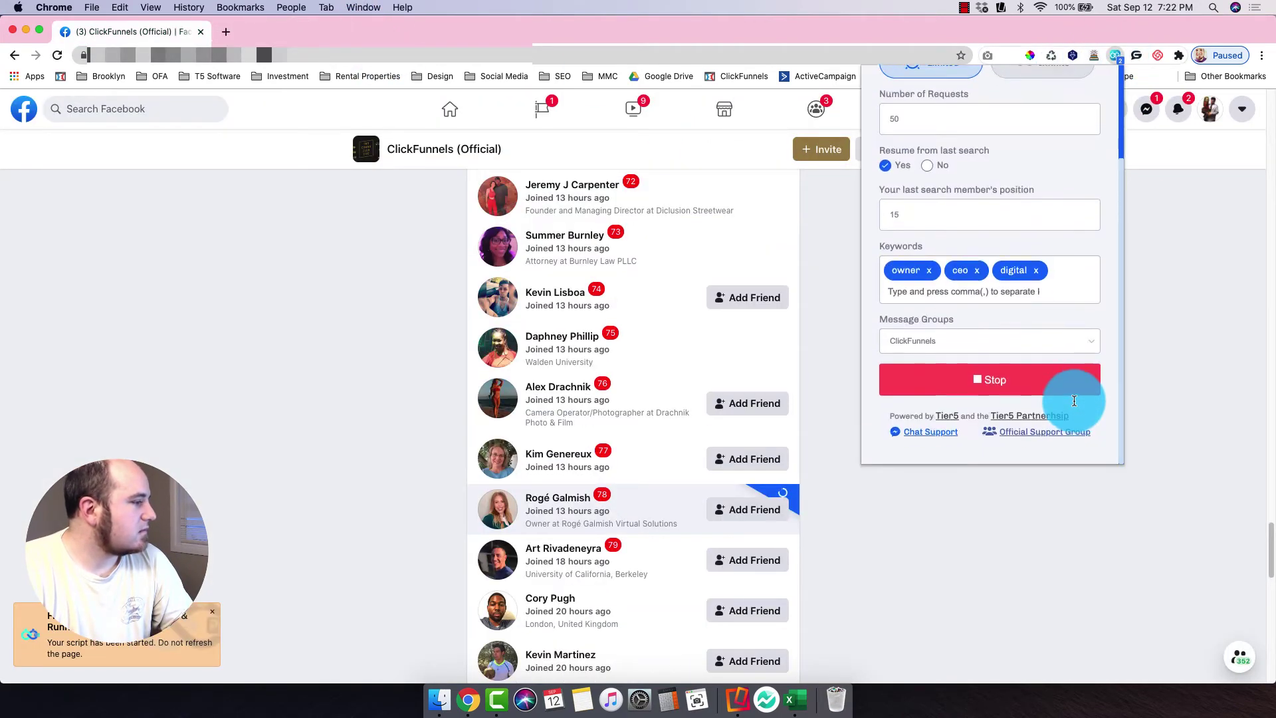
{"action": "left_click", "coordinate": [1026, 395]}
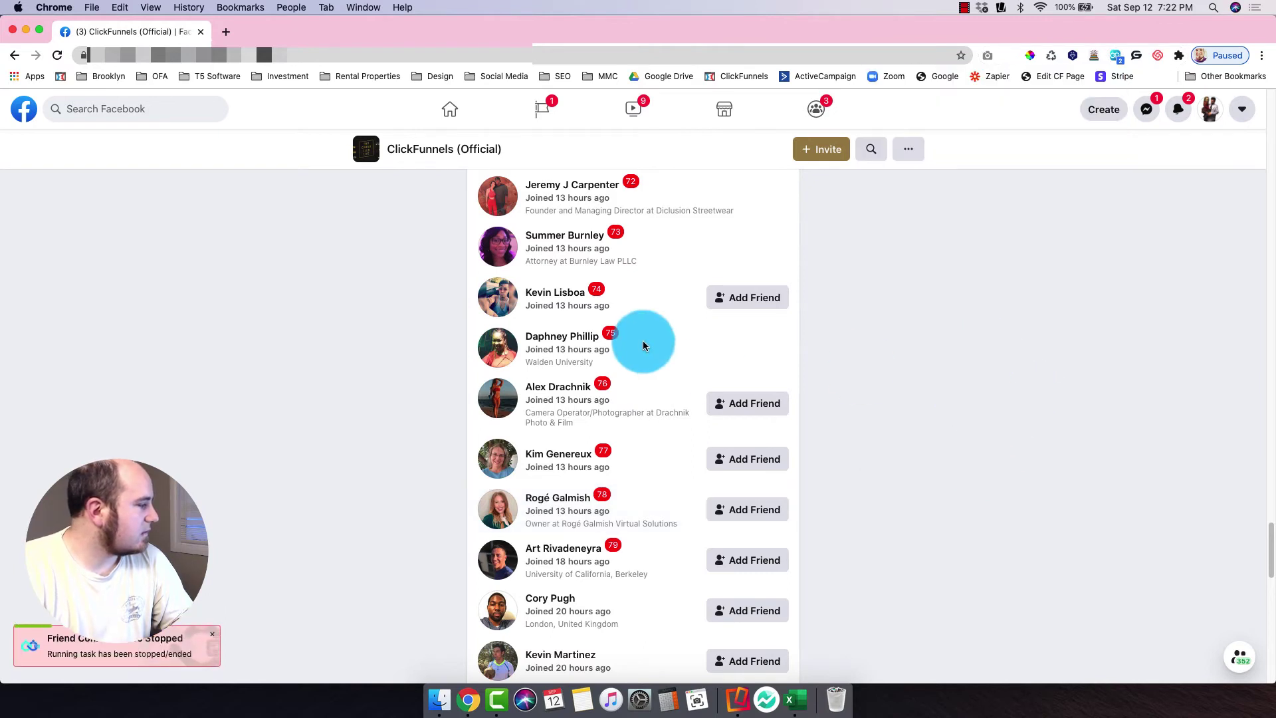
{"action": "scroll", "coordinate": [634, 356], "scroll_direction": "down", "scroll_amount": 3}
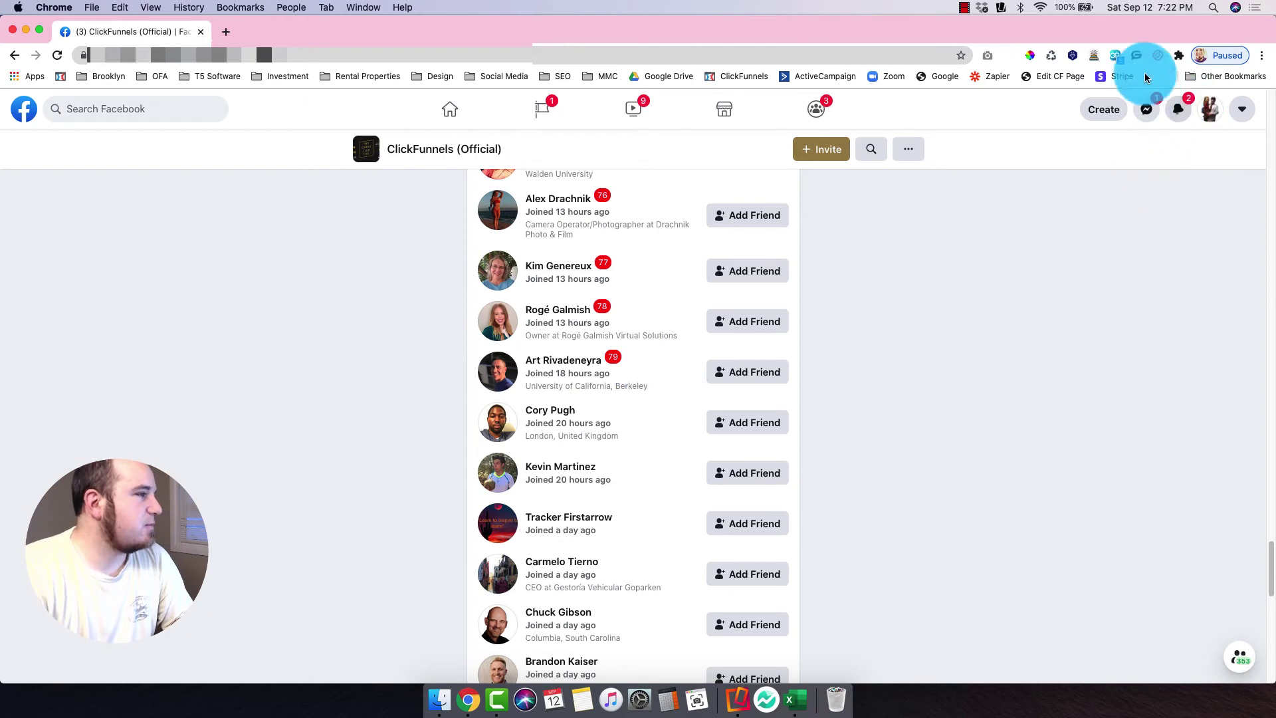
- Review the contacts under the Partners and Leads labels in Genius Messenger CRM, and return to the label overview
{"action": "left_click", "coordinate": [1137, 56]}
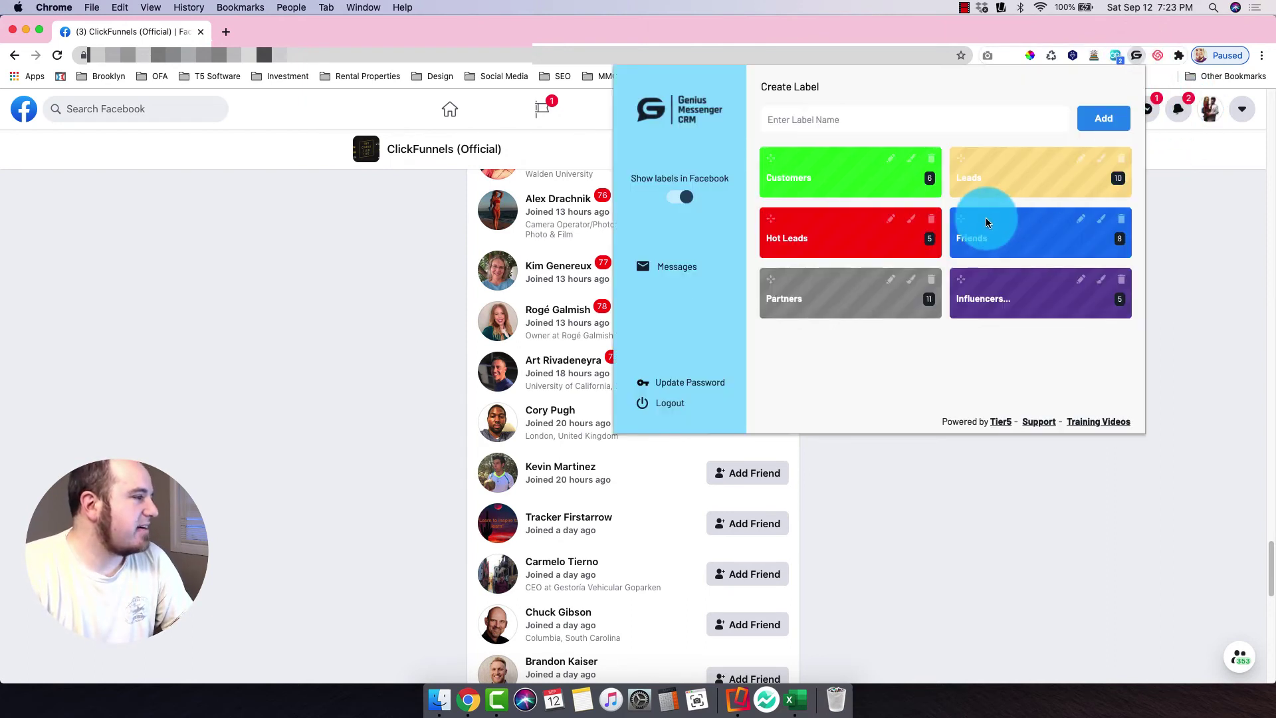
{"action": "left_click", "coordinate": [917, 303]}
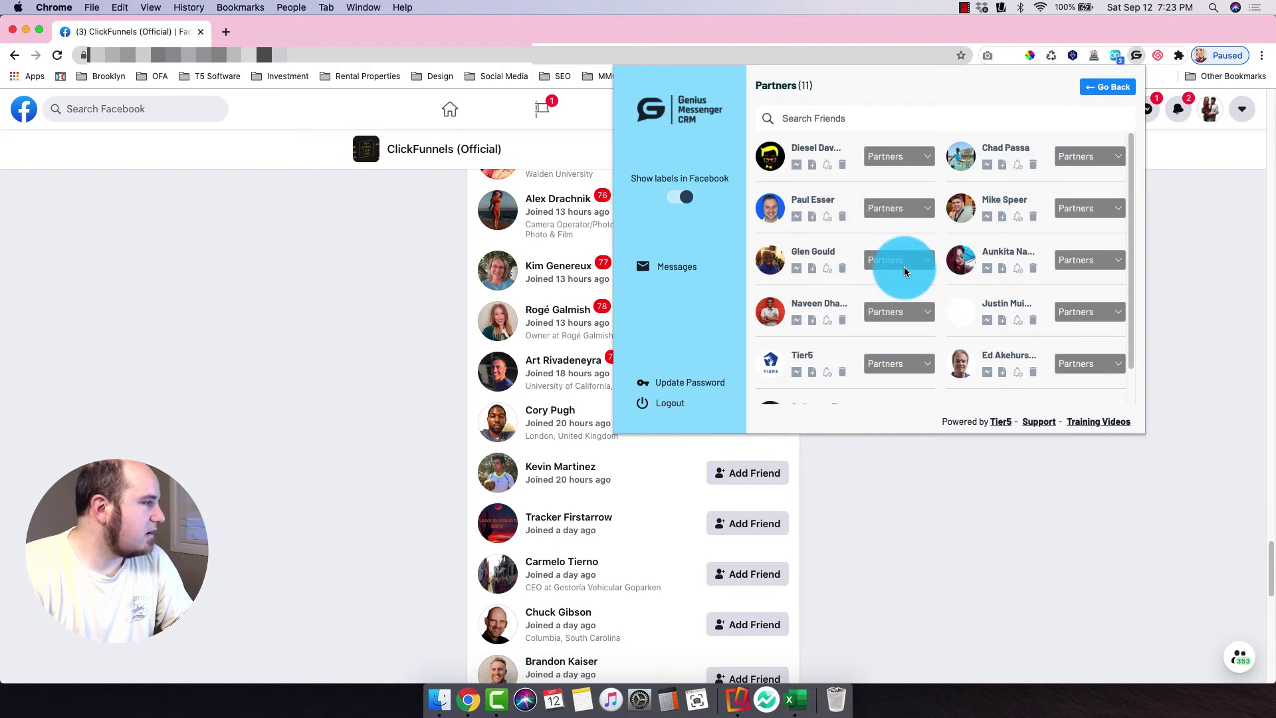
{"action": "scroll", "coordinate": [904, 272], "scroll_direction": "down", "scroll_amount": 2}
{"action": "scroll", "coordinate": [905, 272], "scroll_direction": "up", "scroll_amount": 2}
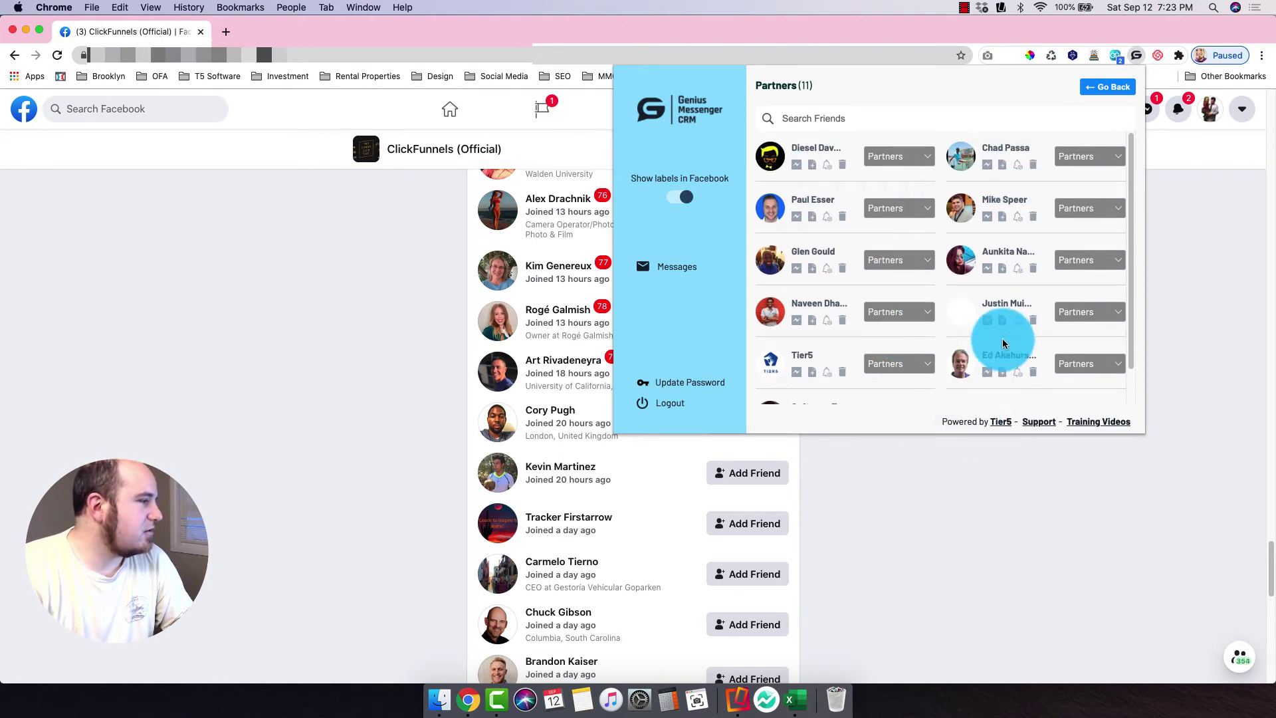
{"action": "left_click", "coordinate": [1119, 96]}
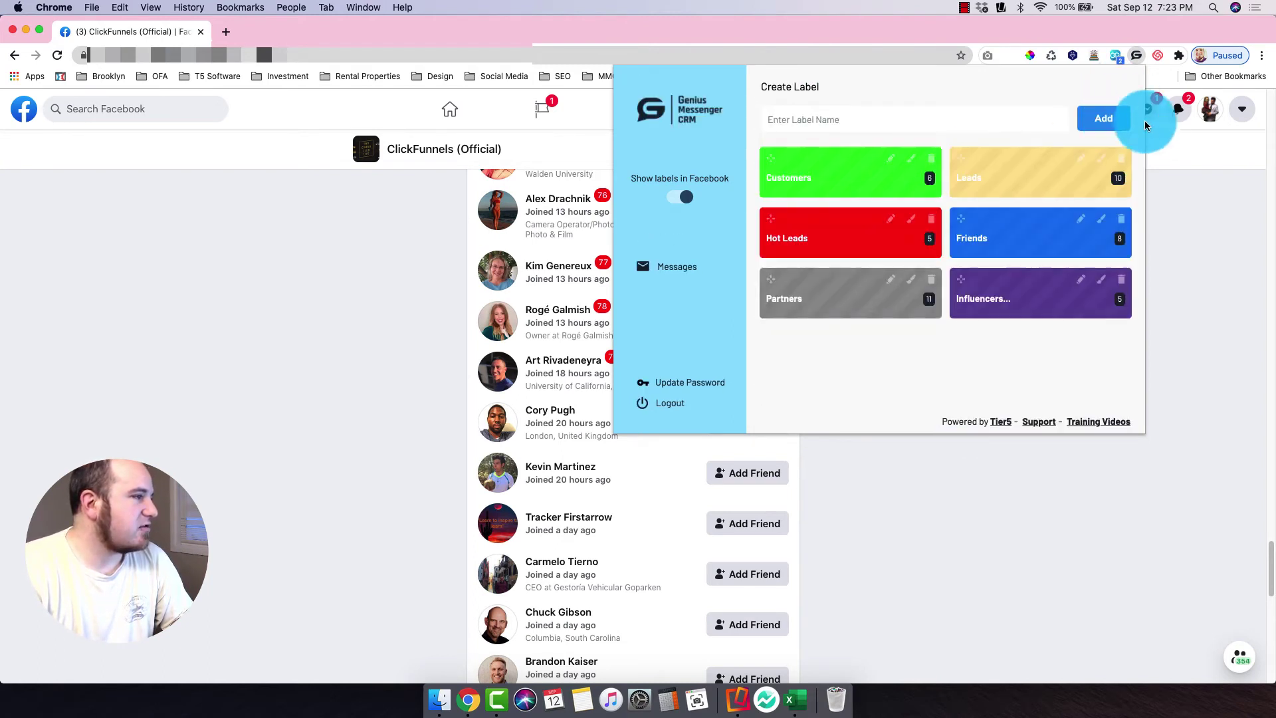
{"action": "left_click", "coordinate": [1117, 181]}
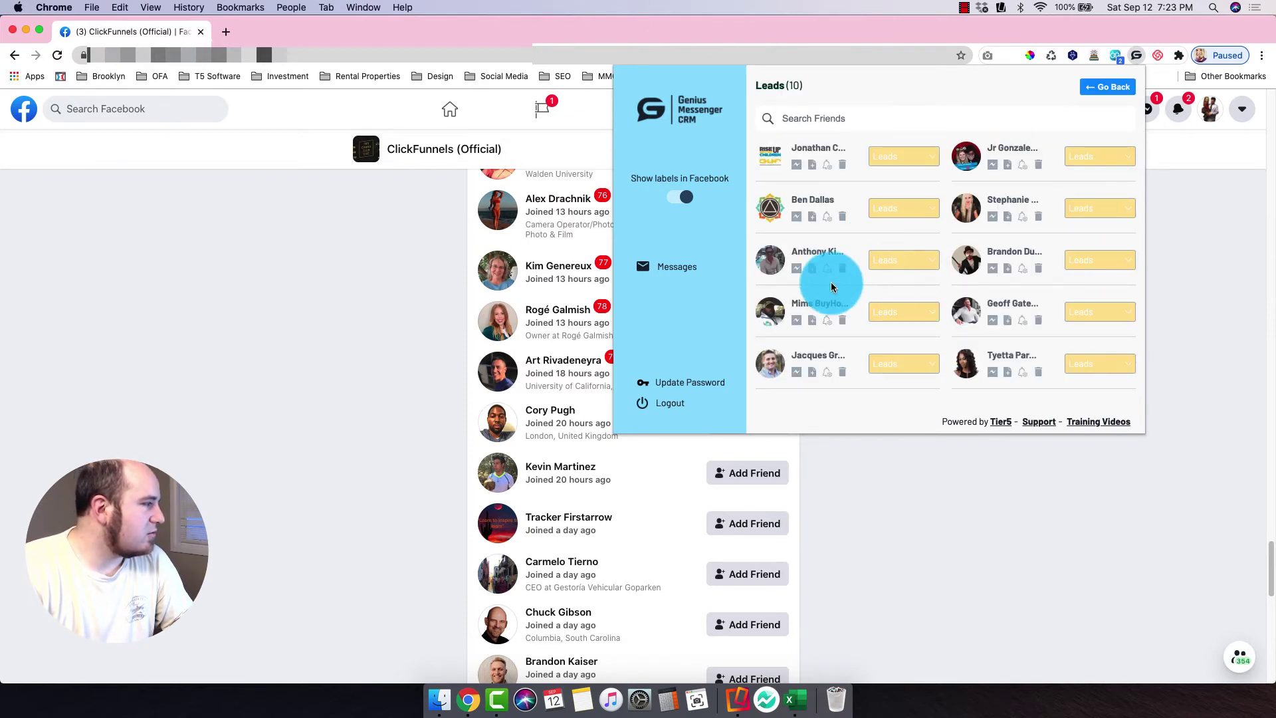
{"action": "left_click", "coordinate": [1094, 92]}
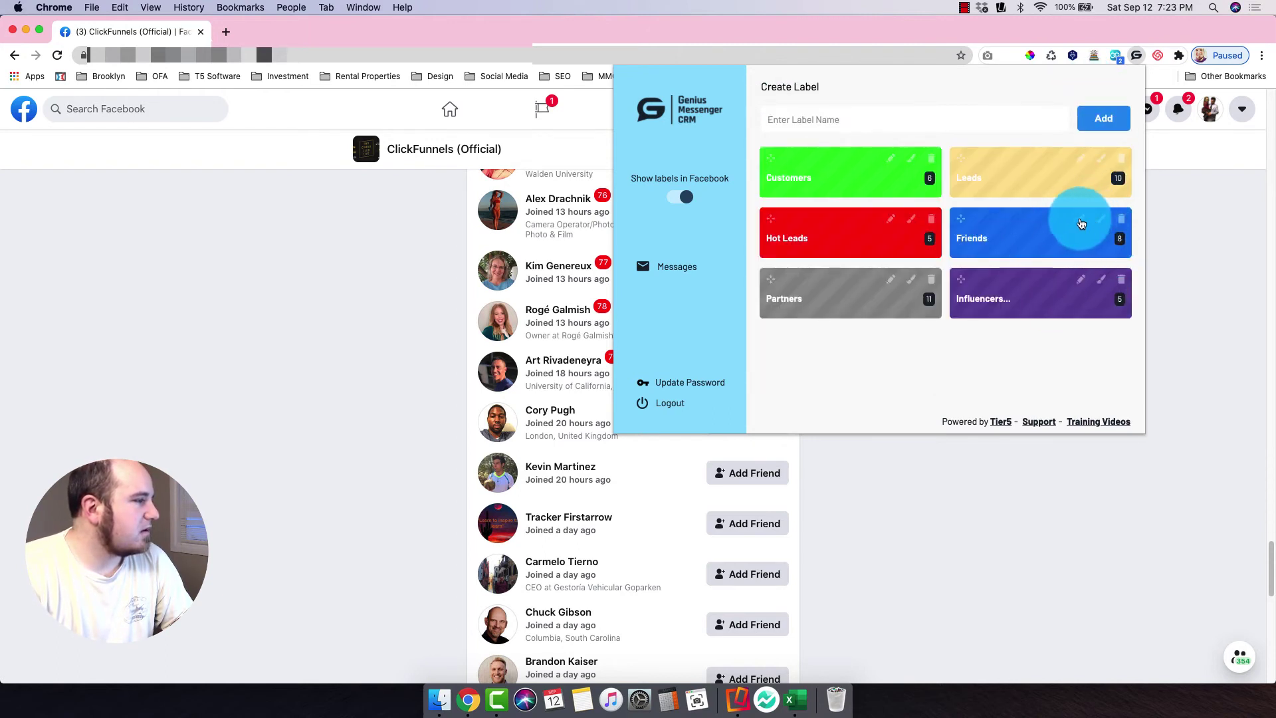
- Open a Friends-labelled contact's conversation in Messenger, and label the two newly messaged contacts as Leads in the chat list
{"action": "left_click", "coordinate": [1119, 237]}
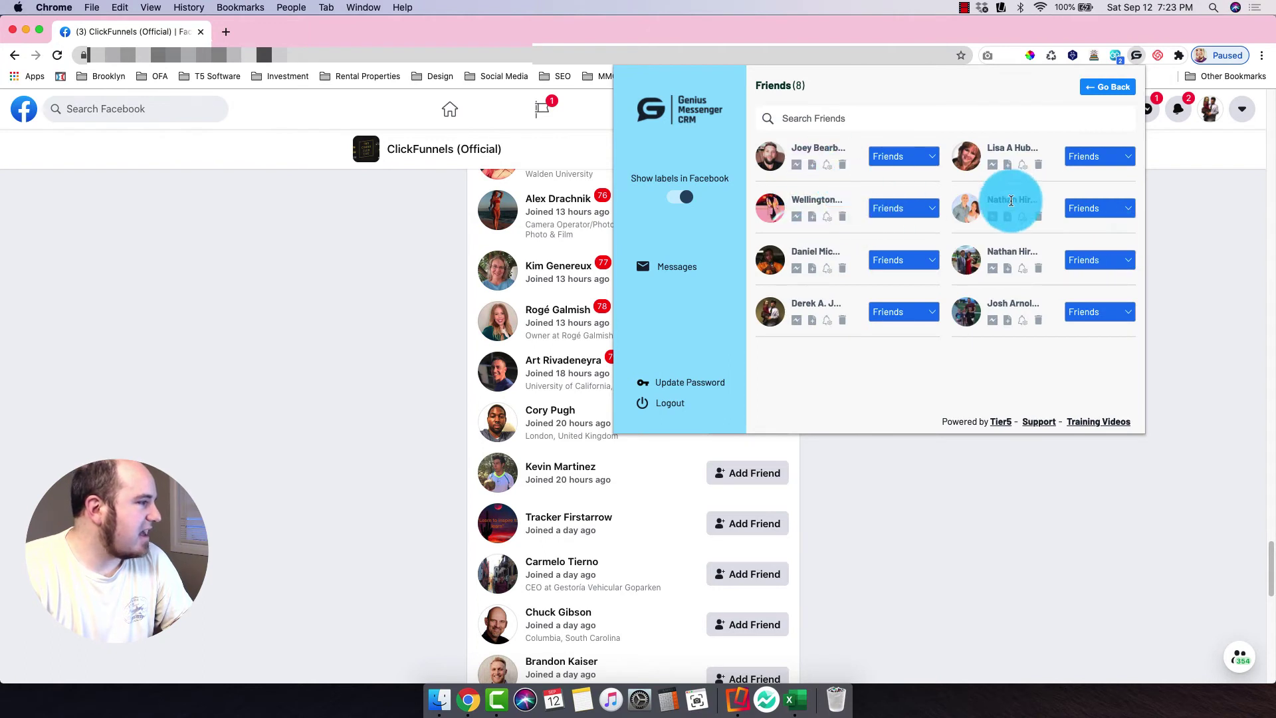
{"action": "left_click", "coordinate": [995, 219]}
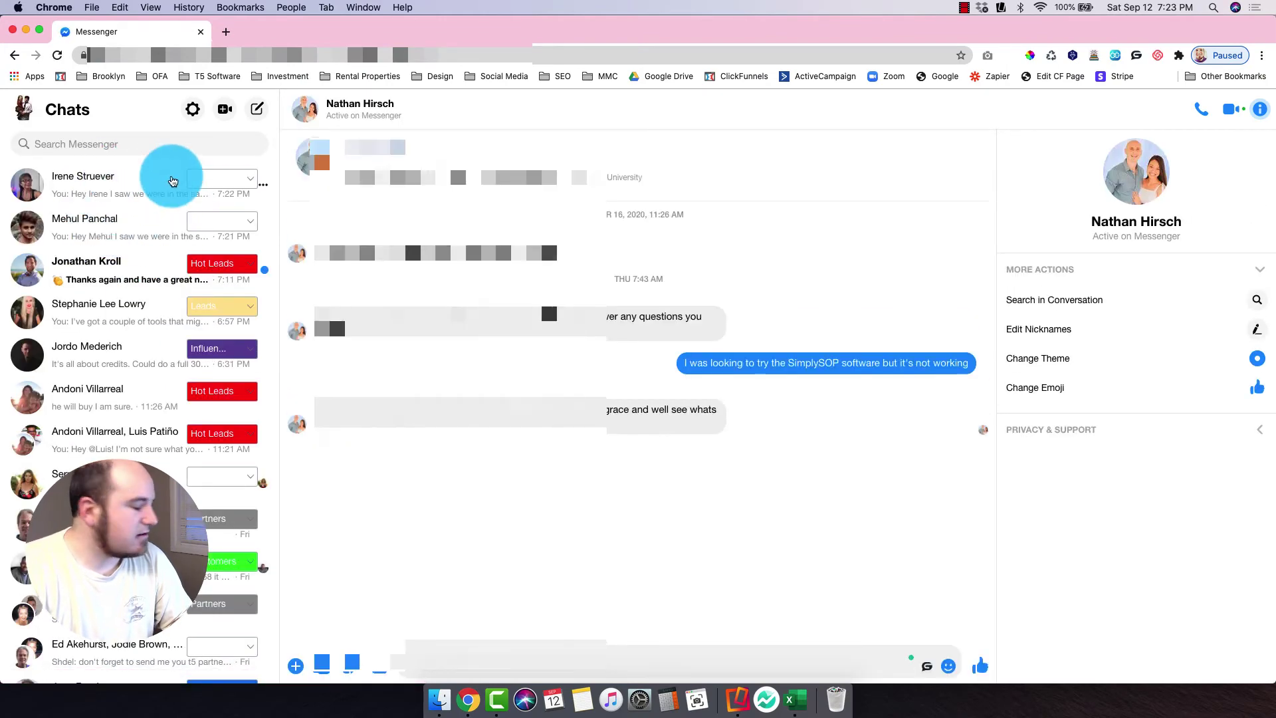
{"action": "left_click", "coordinate": [219, 221]}
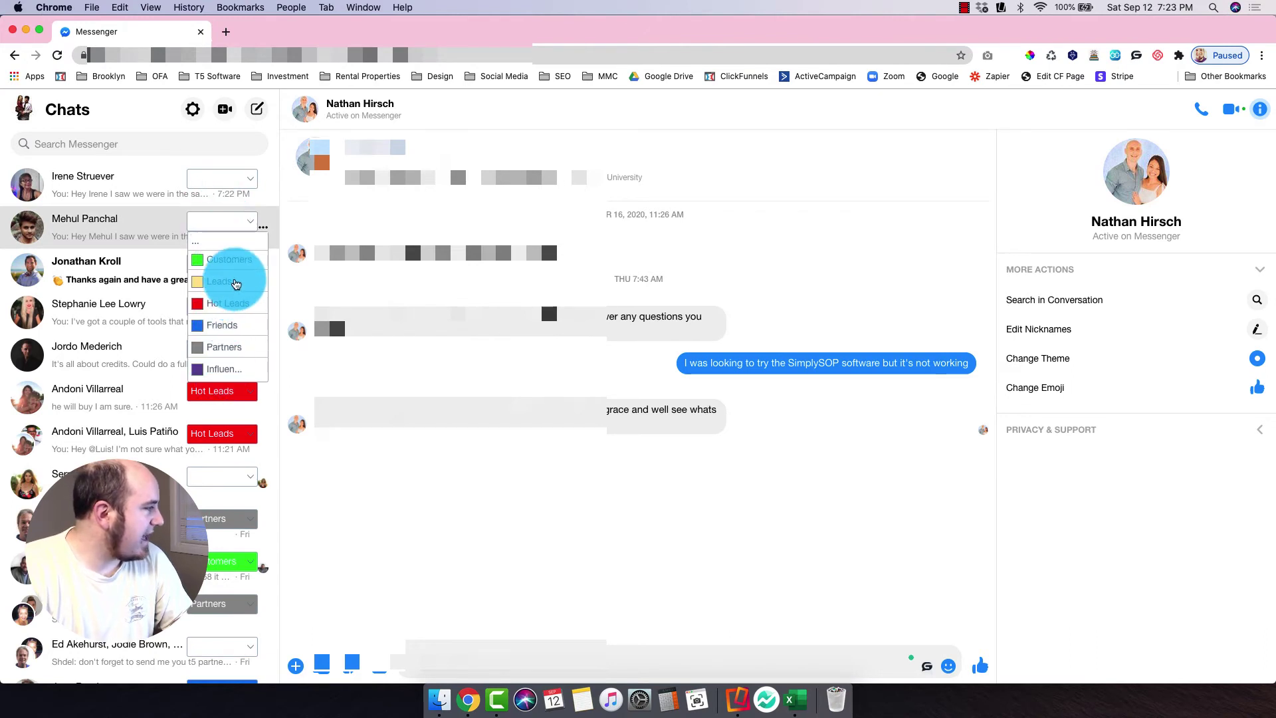
{"action": "left_click", "coordinate": [228, 276]}
{"action": "left_click", "coordinate": [218, 179]}
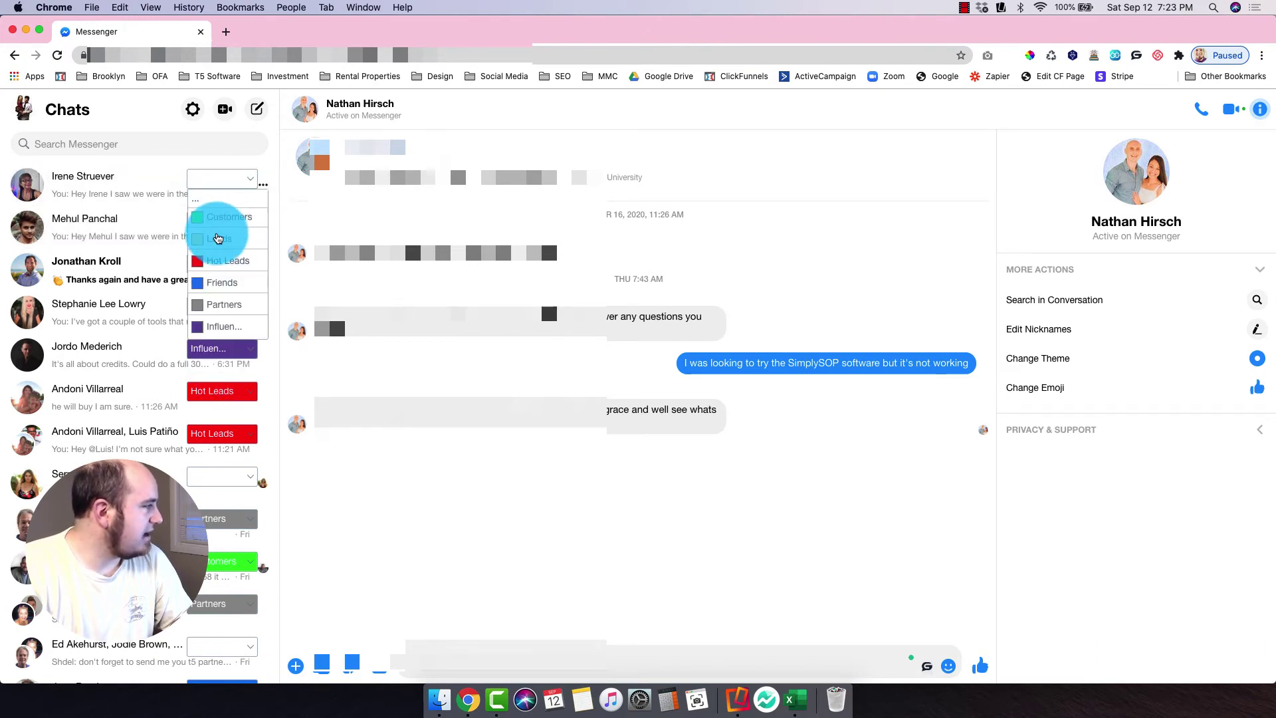
{"action": "left_click", "coordinate": [214, 238]}
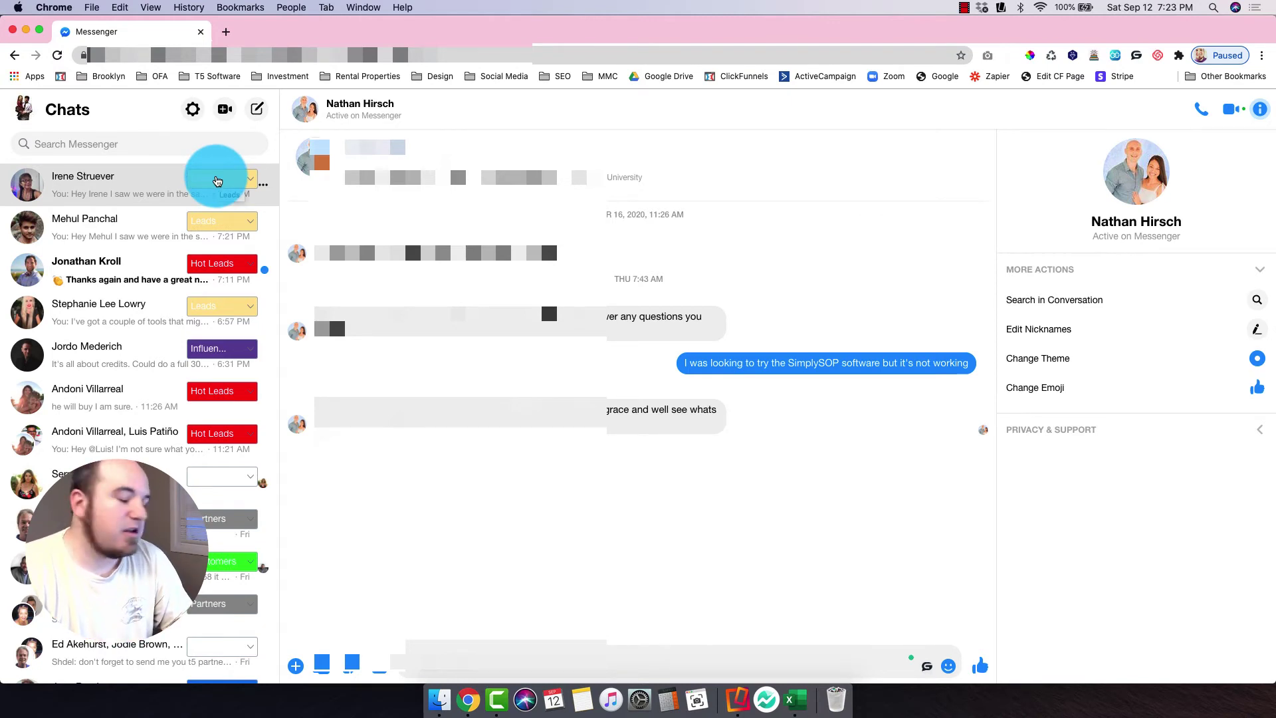
- Review the full list of contacts under the Leads label in Genius Messenger CRM
{"action": "left_click", "coordinate": [1136, 55]}
{"action": "left_click", "coordinate": [1115, 176]}
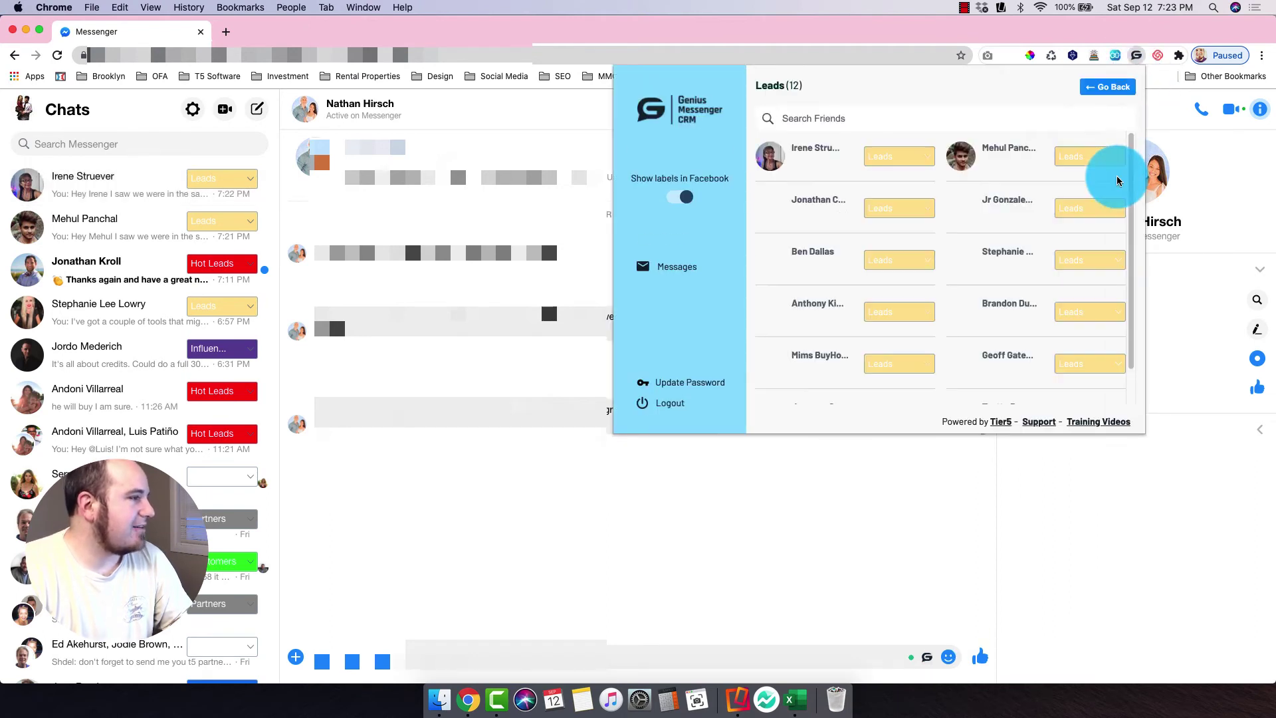
{"action": "scroll", "coordinate": [1016, 300], "scroll_direction": "down", "scroll_amount": 2}
{"action": "scroll", "coordinate": [1016, 300], "scroll_direction": "up", "scroll_amount": 2}
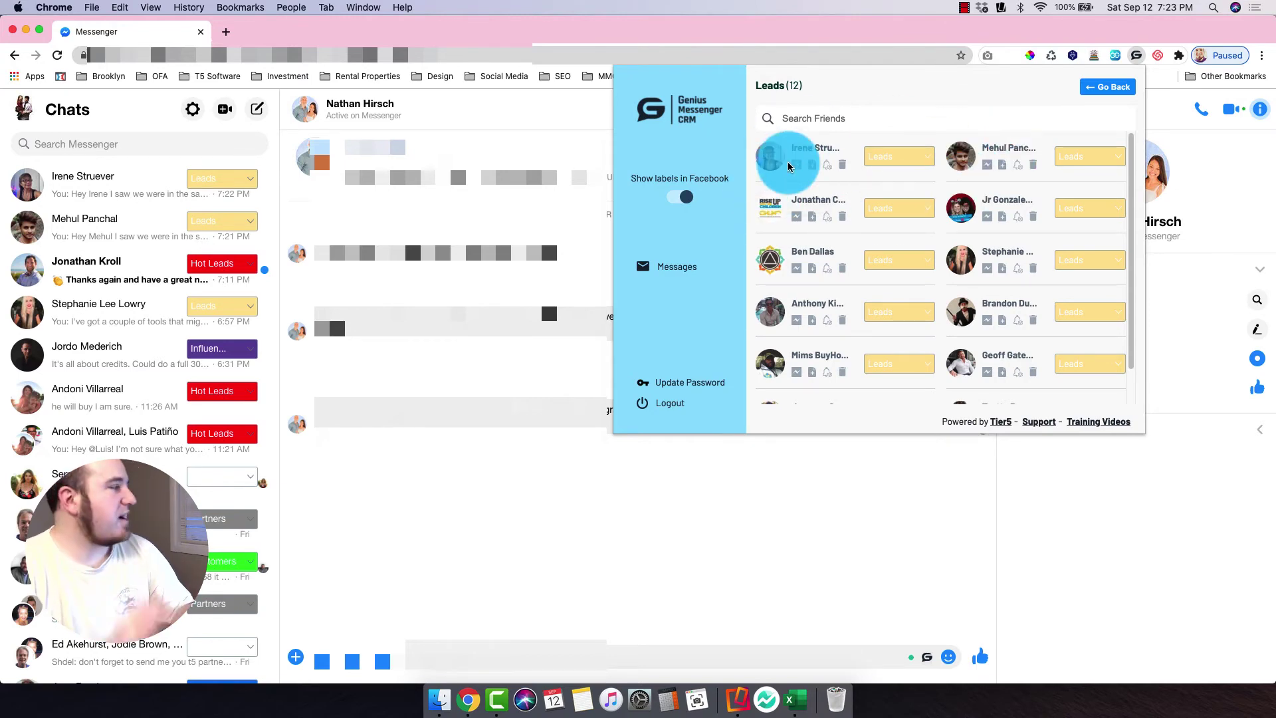
- Open the first messaged group member's conversation, and view the label overview in Genius Messenger CRM
{"action": "left_click", "coordinate": [128, 236]}
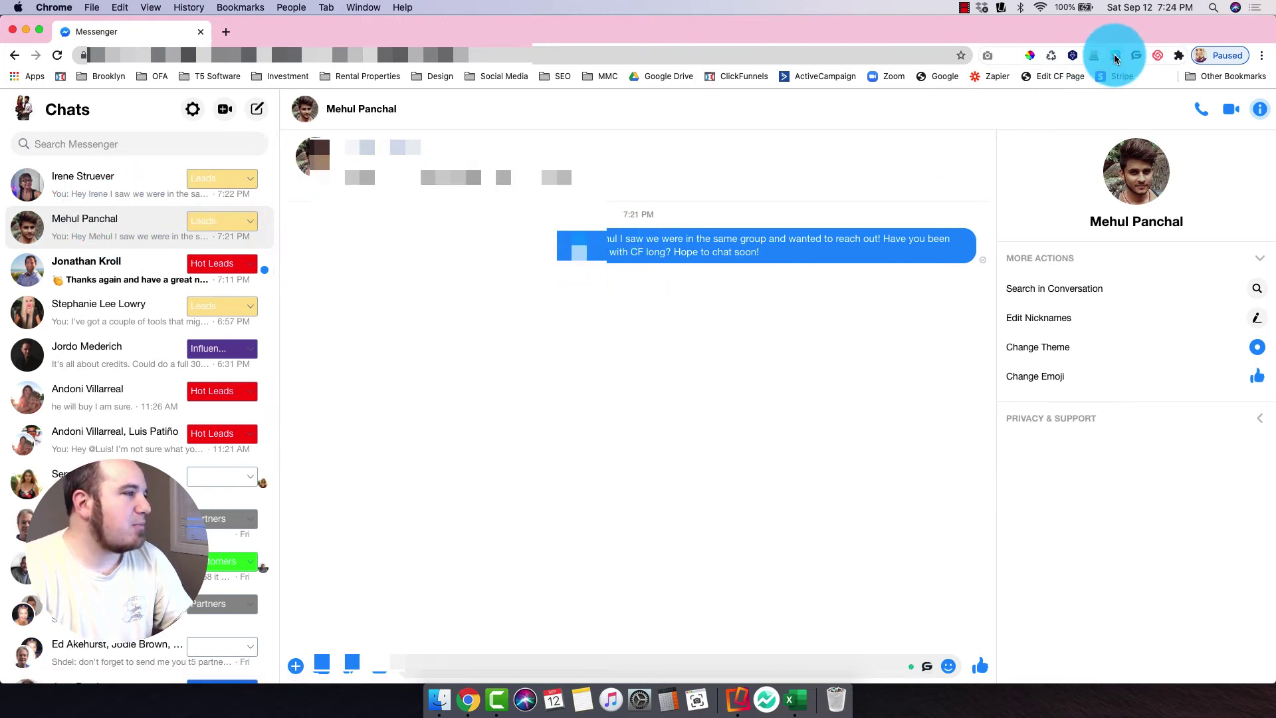
{"action": "left_click", "coordinate": [1137, 55]}
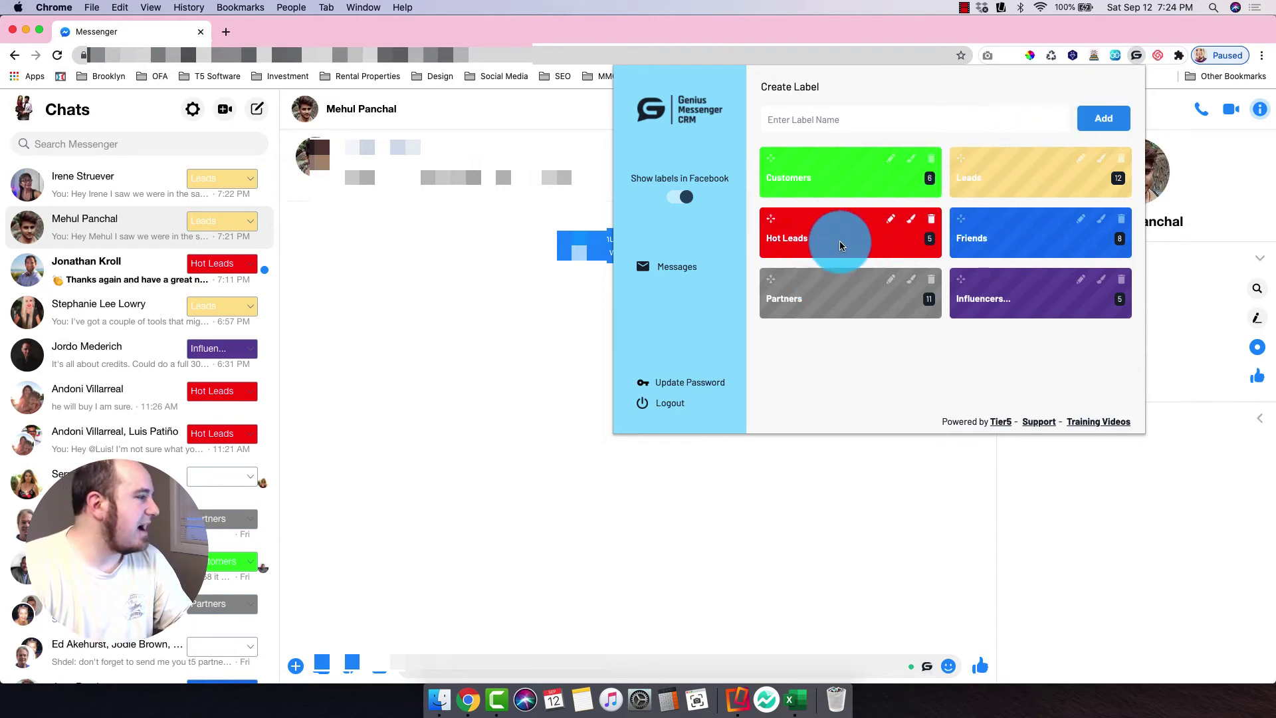
{"action": "left_click", "coordinate": [852, 611]}
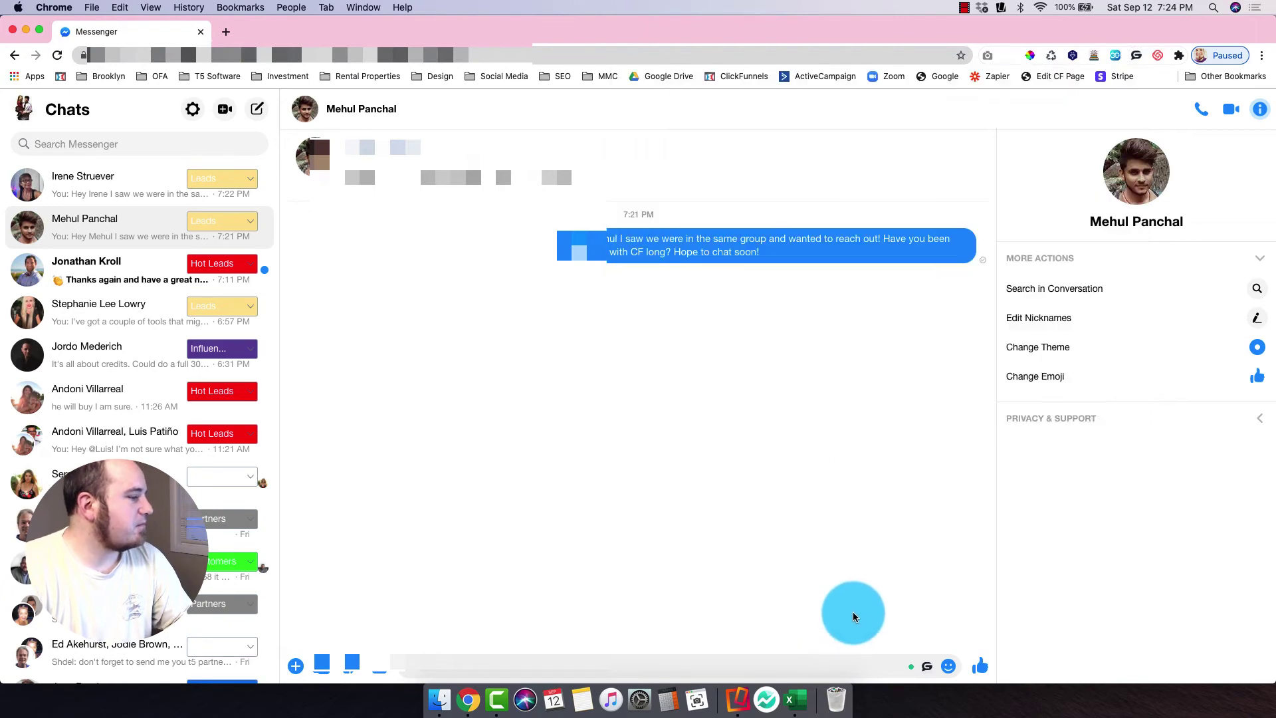
- Show the contact's quick notes in the chat, and look through the Chirply message templates under Global Templates
{"action": "left_click", "coordinate": [927, 666]}
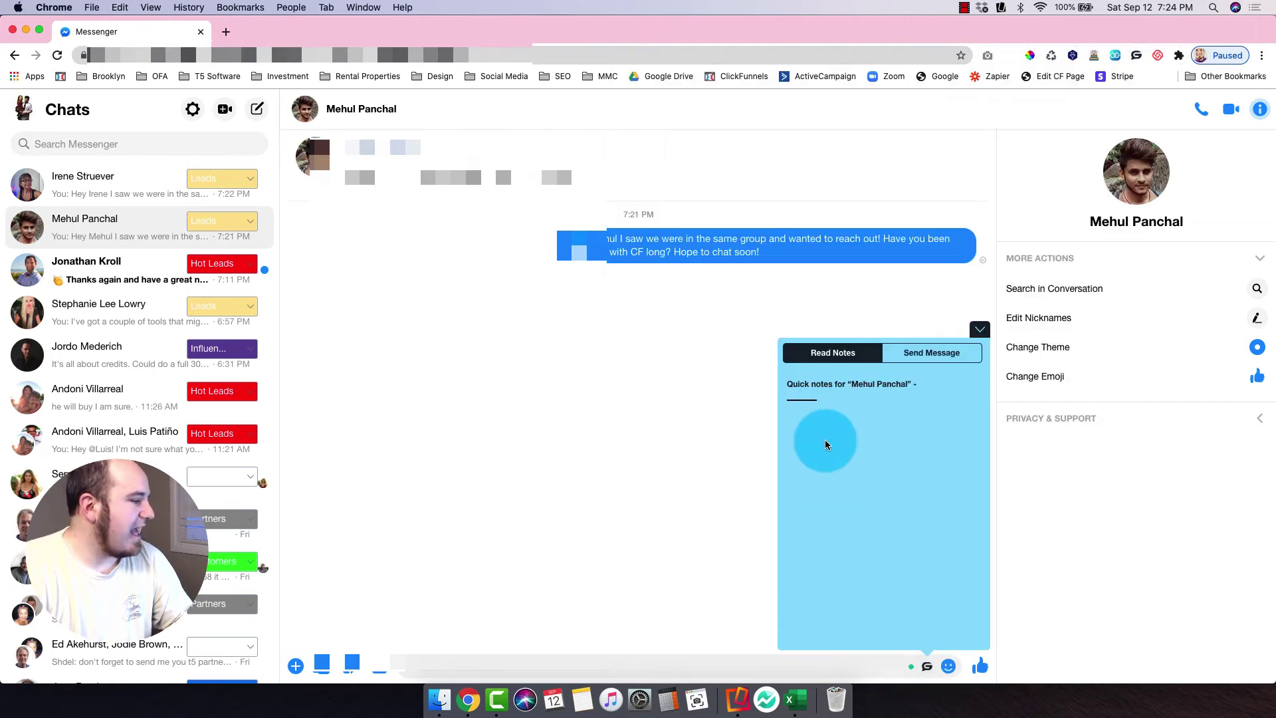
{"action": "left_click", "coordinate": [932, 364]}
{"action": "left_click", "coordinate": [897, 428]}
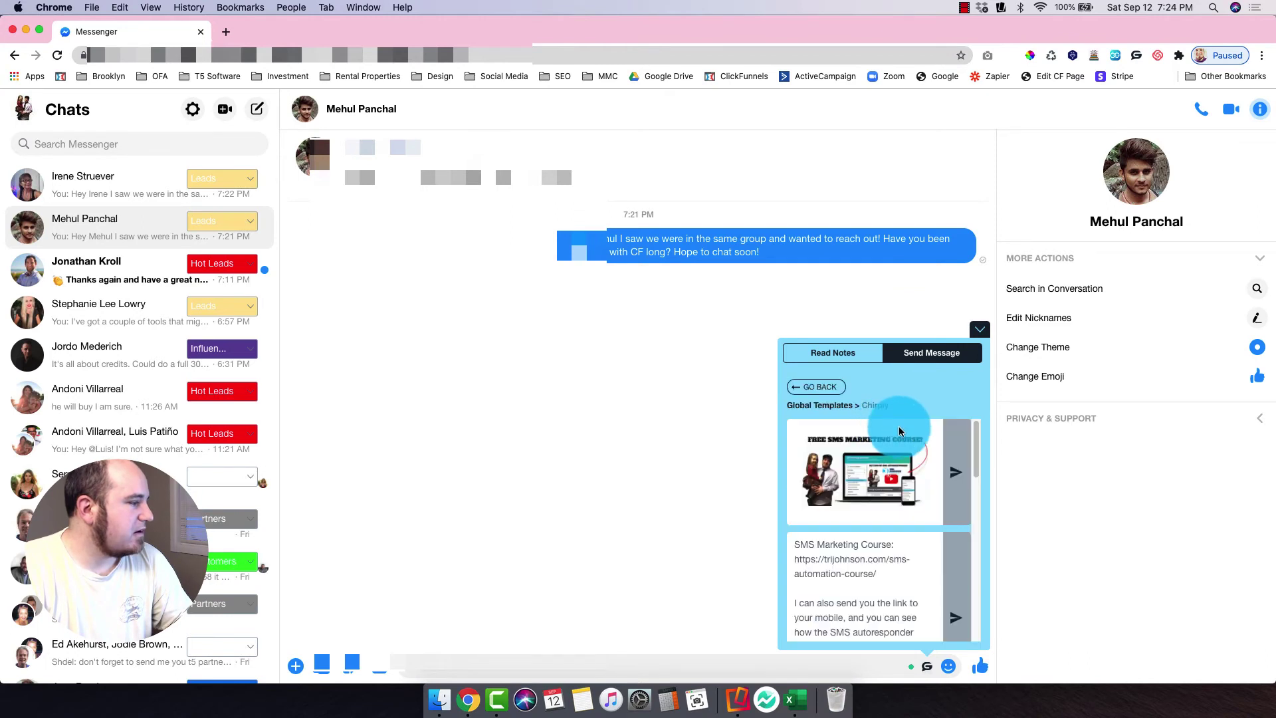
{"action": "scroll", "coordinate": [891, 476], "scroll_direction": "down", "scroll_amount": 5}
{"action": "scroll", "coordinate": [891, 476], "scroll_direction": "up", "scroll_amount": 5}
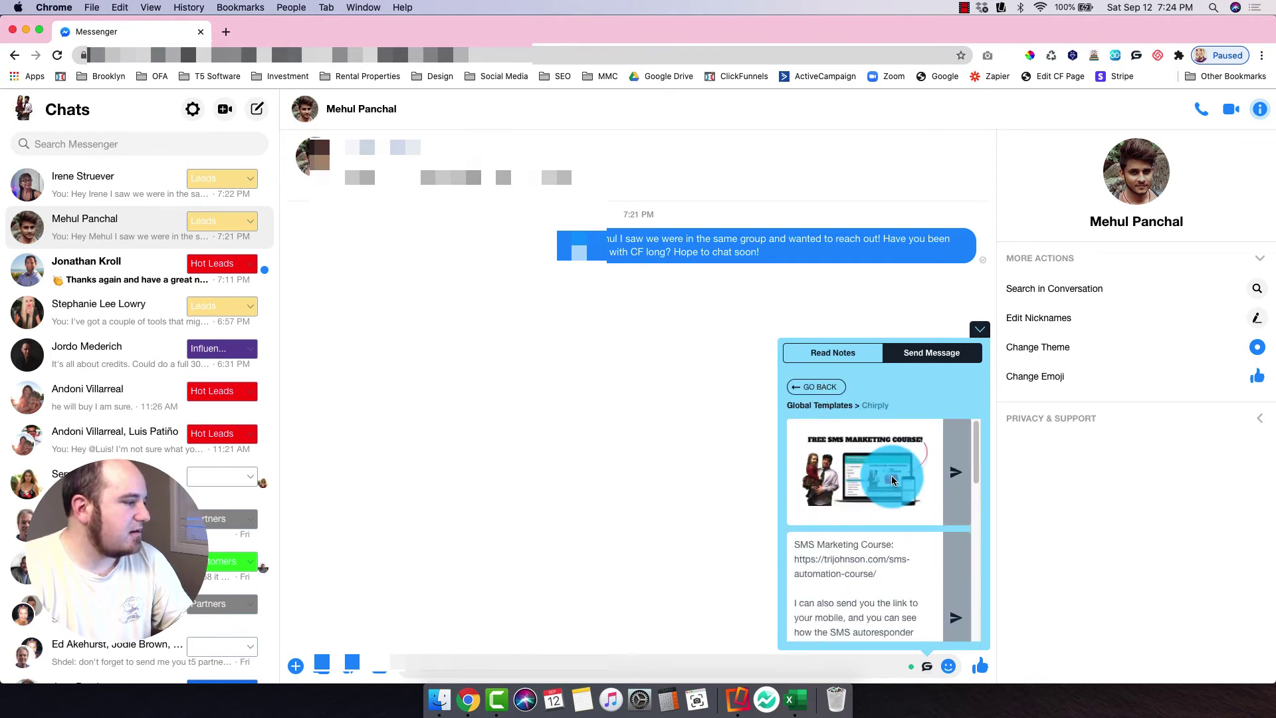
- Go back to the global templates and look through the Friend Connector message templates without sending any
{"action": "left_click", "coordinate": [830, 391]}
{"action": "left_click", "coordinate": [875, 455]}
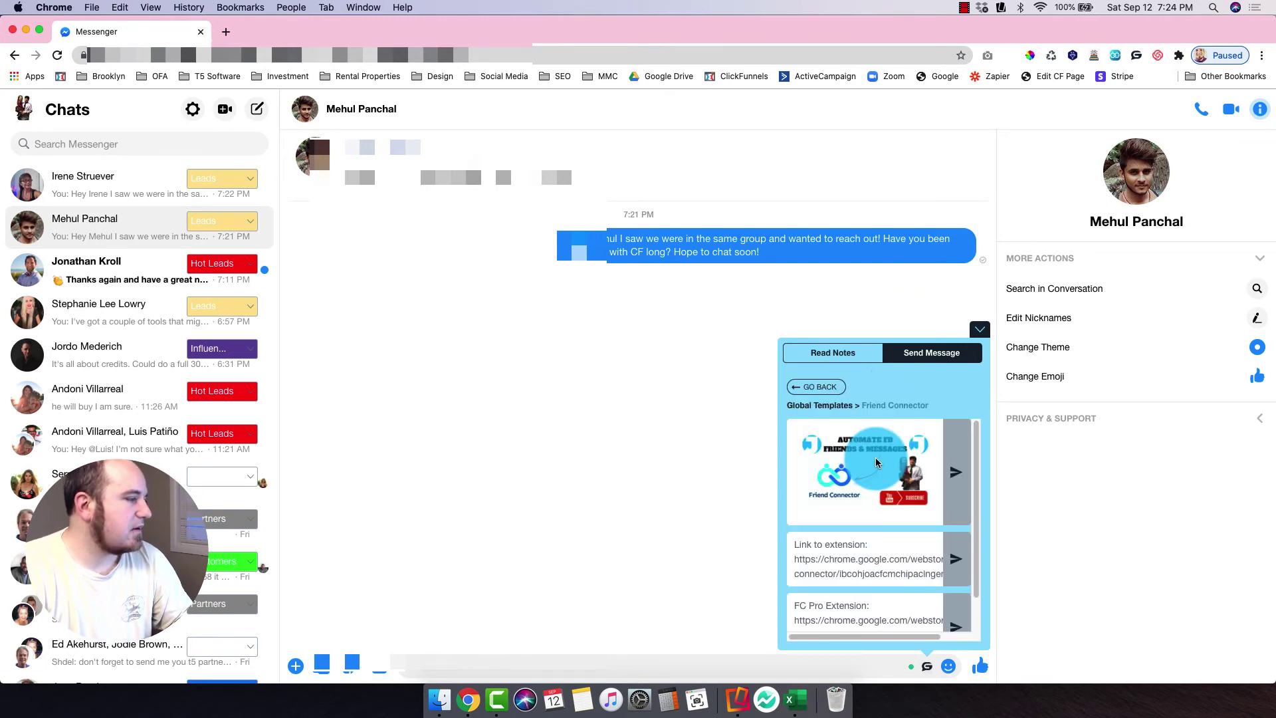
{"action": "scroll", "coordinate": [876, 555], "scroll_direction": "down", "scroll_amount": 1}
{"action": "scroll", "coordinate": [878, 557], "scroll_direction": "up", "scroll_amount": 1}
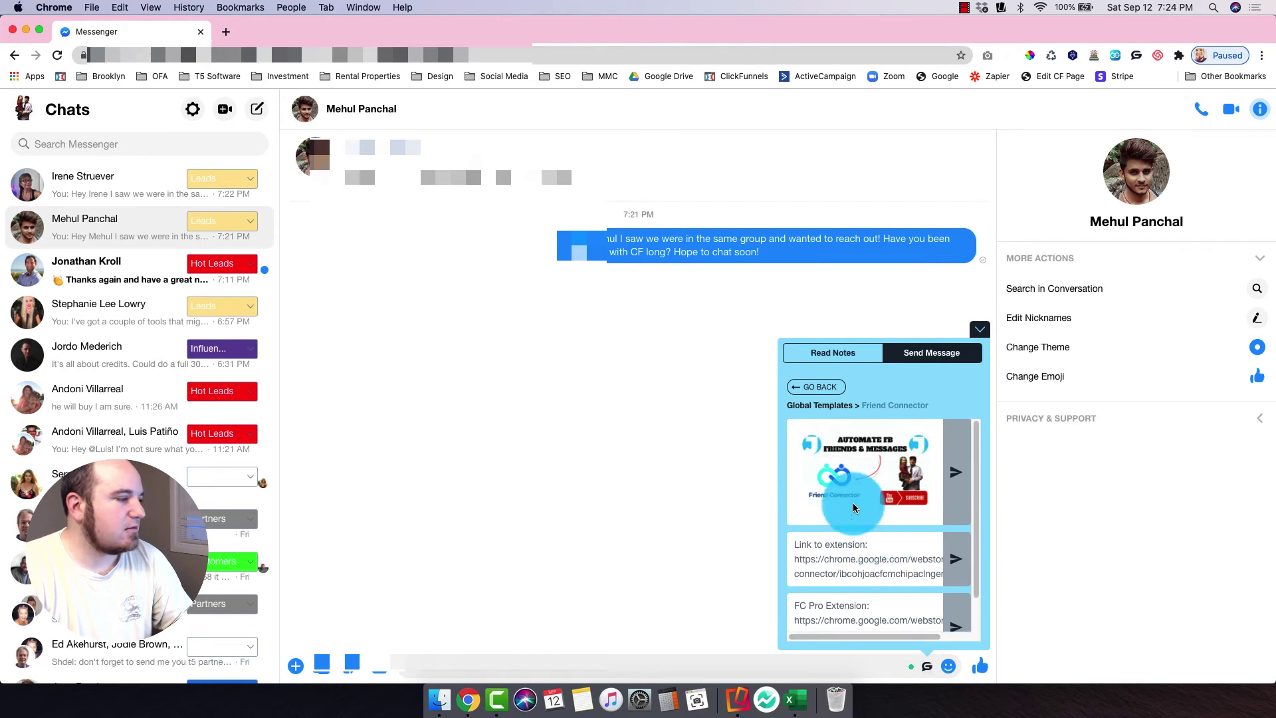
- Return to the global templates, look into the Genius Messenger CRM template group, and close the chat's template window without sending anything
{"action": "left_click", "coordinate": [817, 386]}
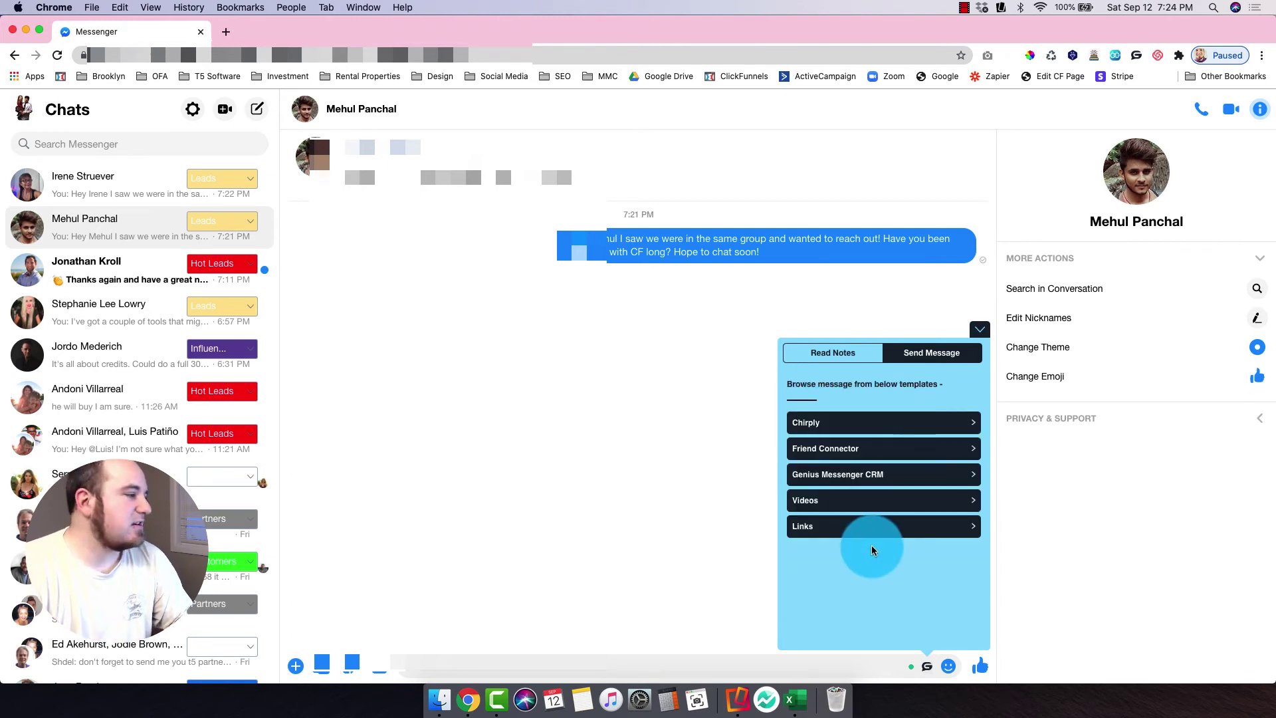
{"action": "left_click", "coordinate": [869, 479]}
{"action": "left_click", "coordinate": [813, 390]}
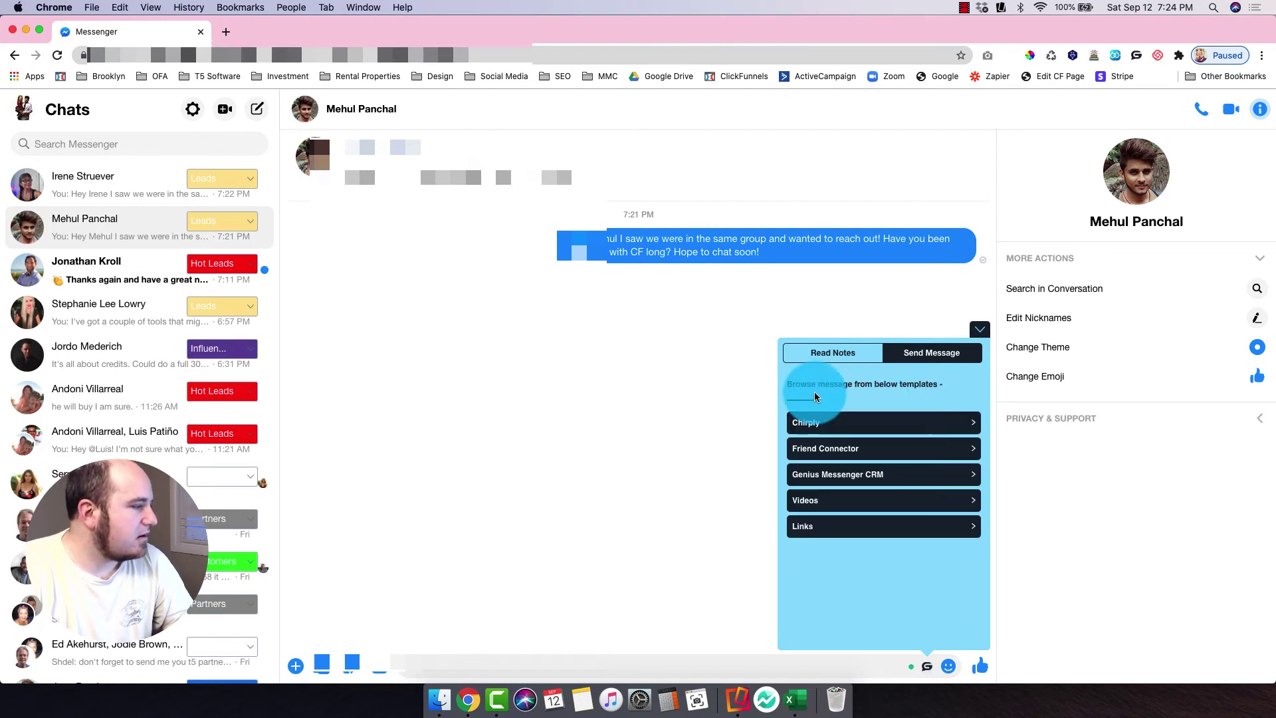
{"action": "left_click", "coordinate": [982, 336]}
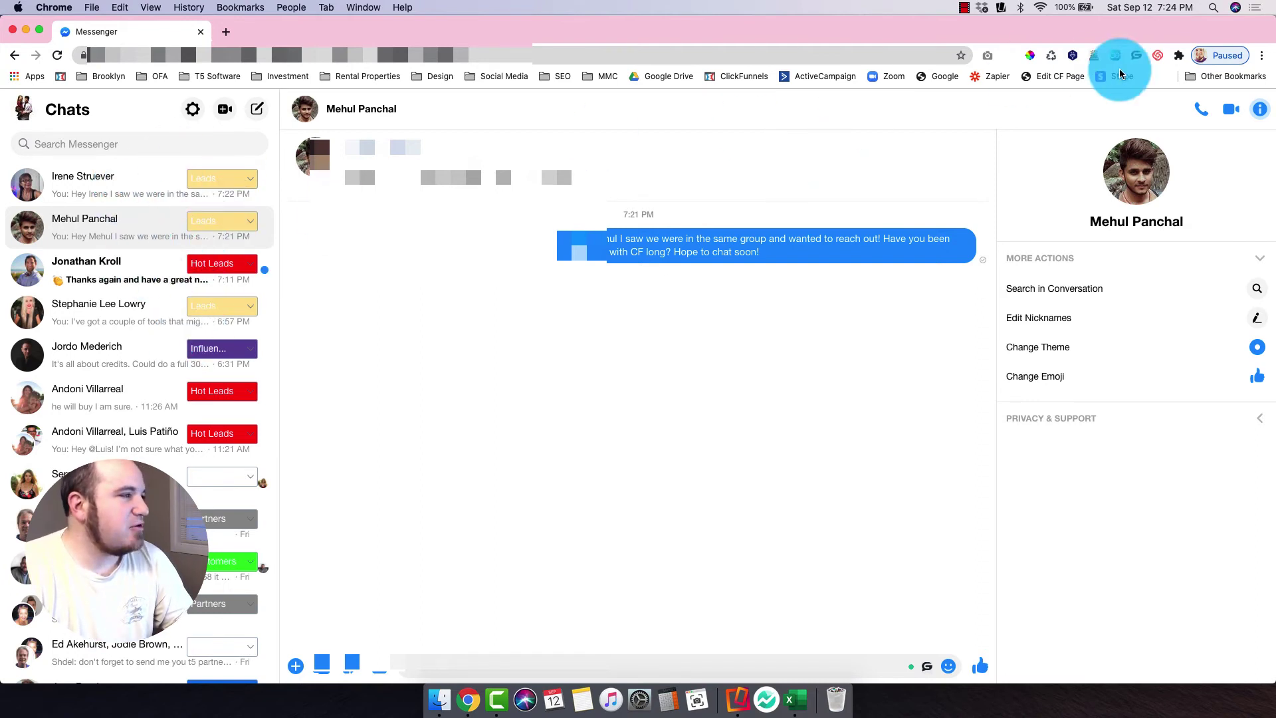
- Review the contacts under the Hot Leads label and the label overview in Genius Messenger CRM, and close the extension
{"action": "left_click", "coordinate": [1136, 56]}
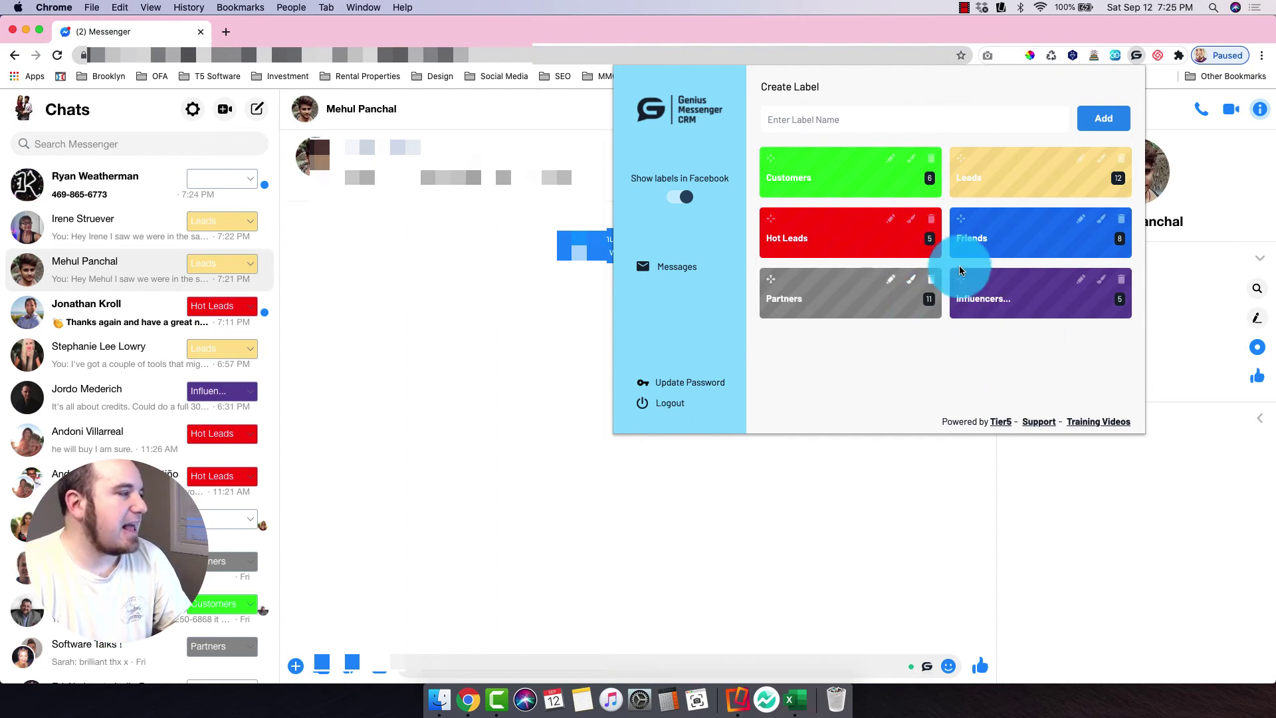
{"action": "left_click", "coordinate": [928, 243]}
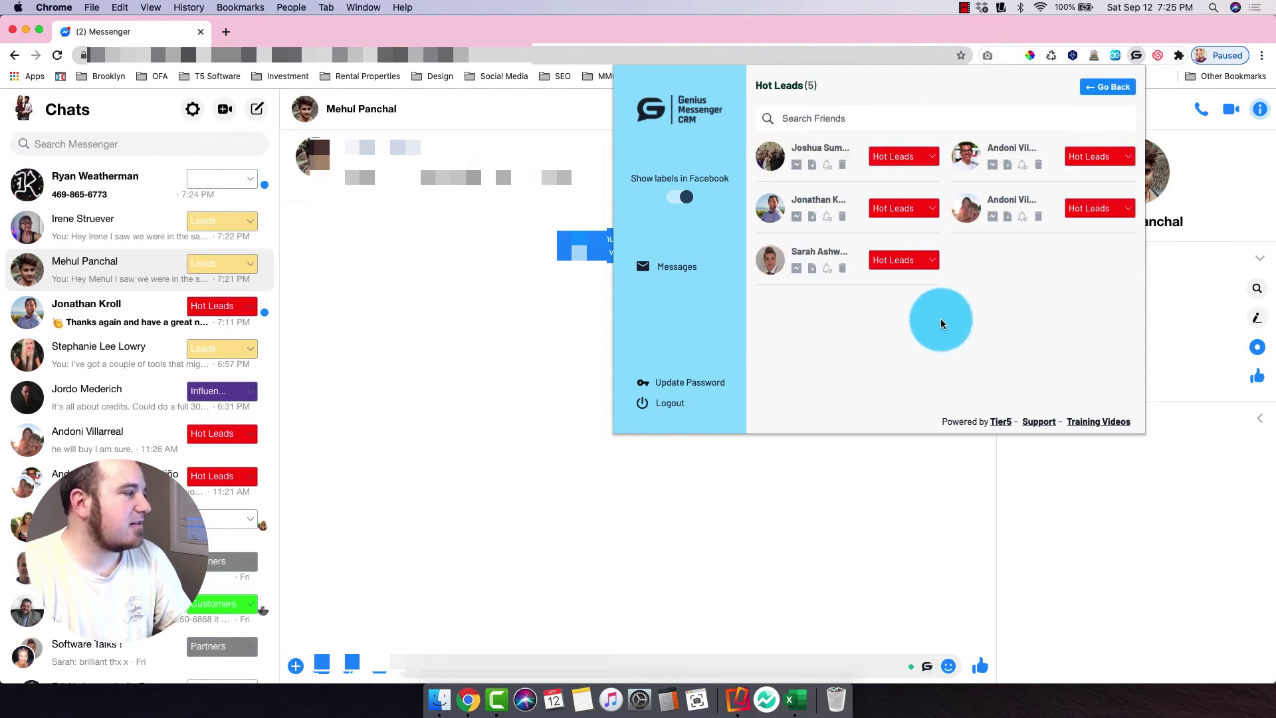
{"action": "left_click", "coordinate": [1105, 87]}
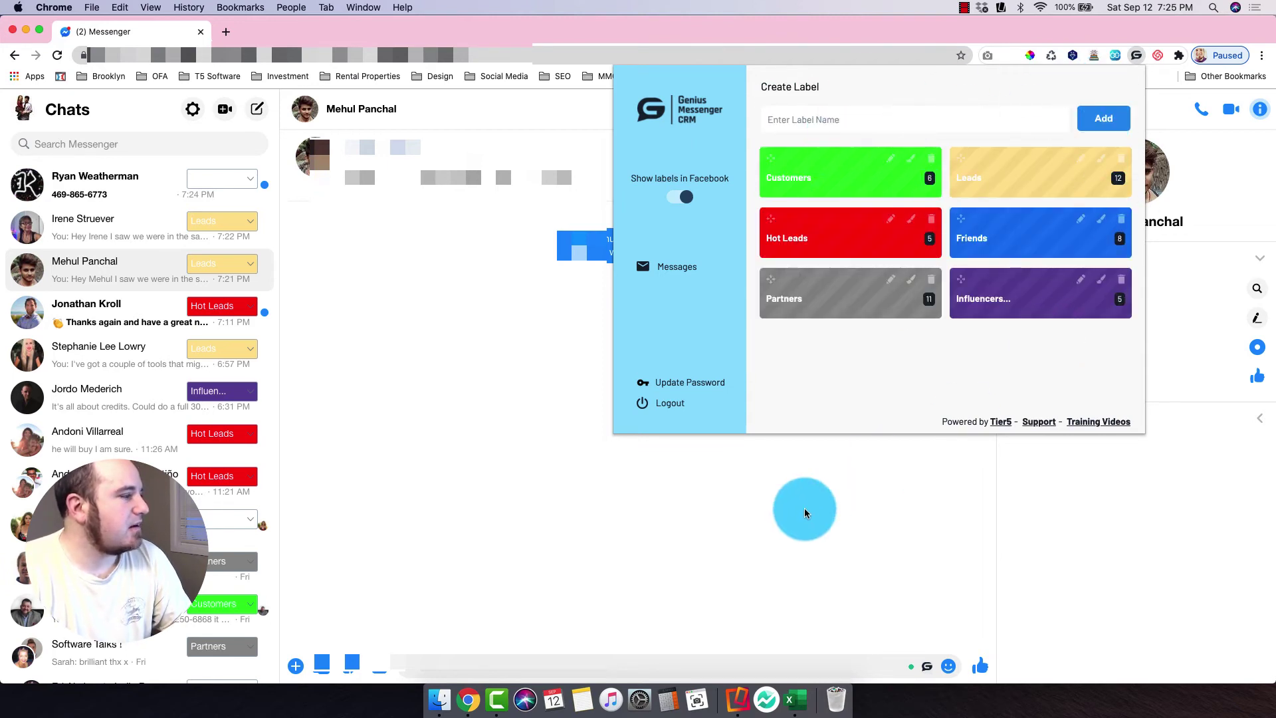
{"action": "left_click", "coordinate": [805, 512]}
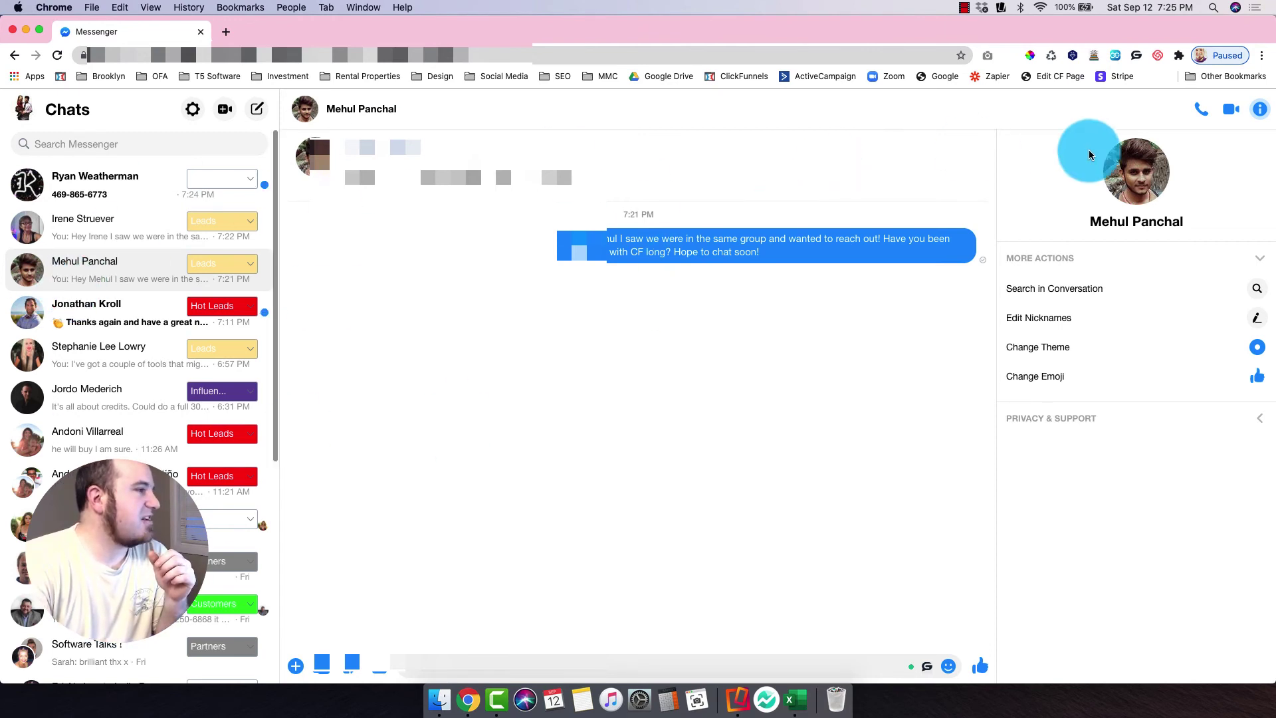
{"action": "left_click", "coordinate": [1136, 56]}
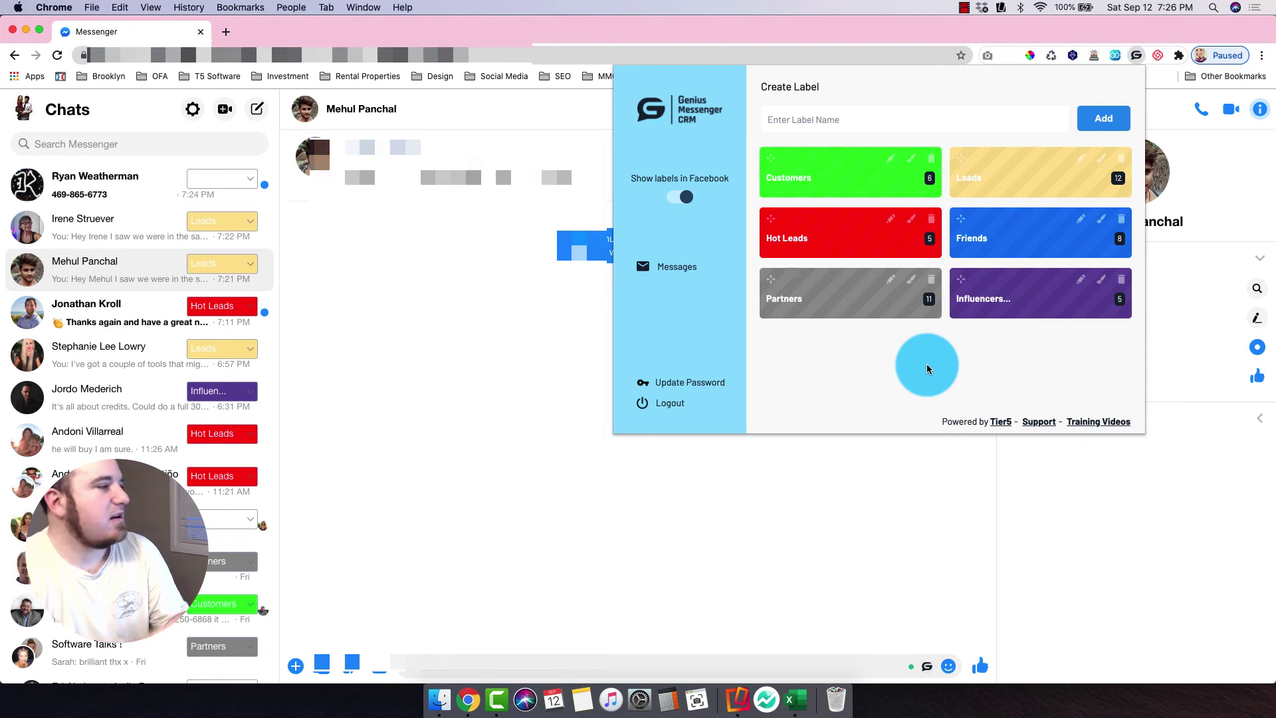
{"action": "left_click", "coordinate": [1159, 105]}
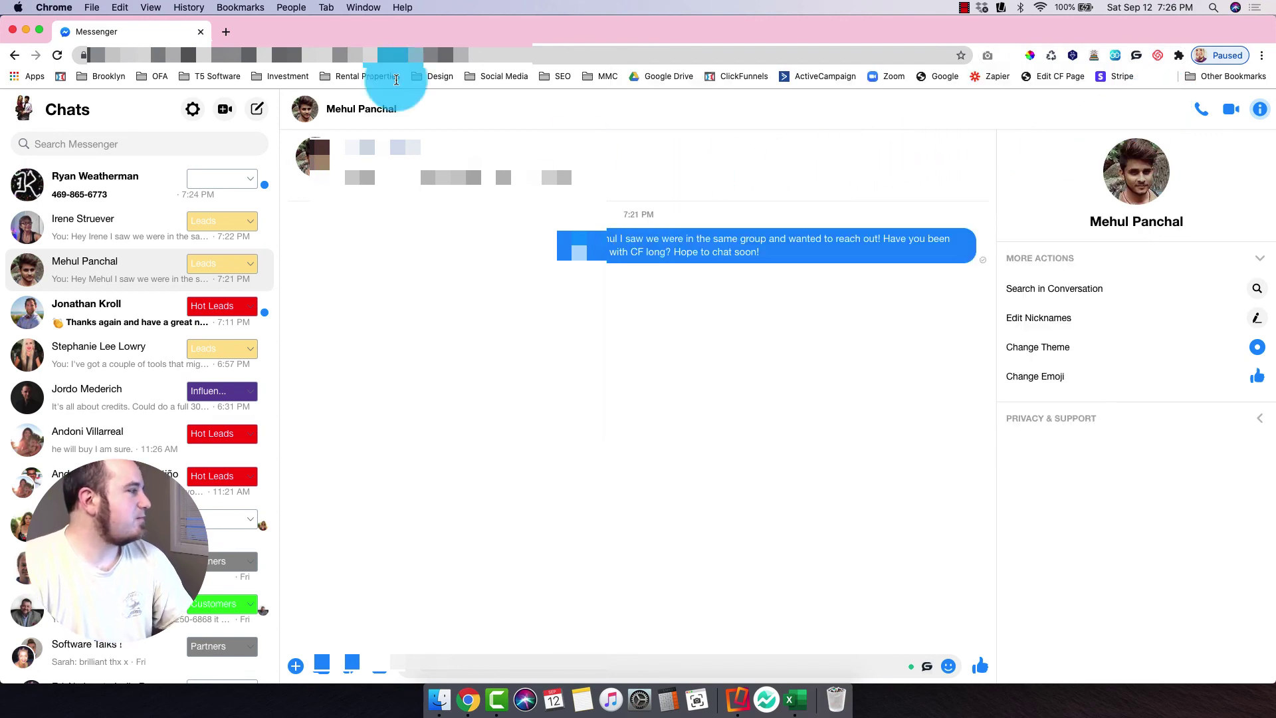
- Open the Genius Messenger CRM order page at trijohnson.com/genius-messenger-crm/order/ in a new browser tab
{"action": "left_click", "coordinate": [224, 31]}
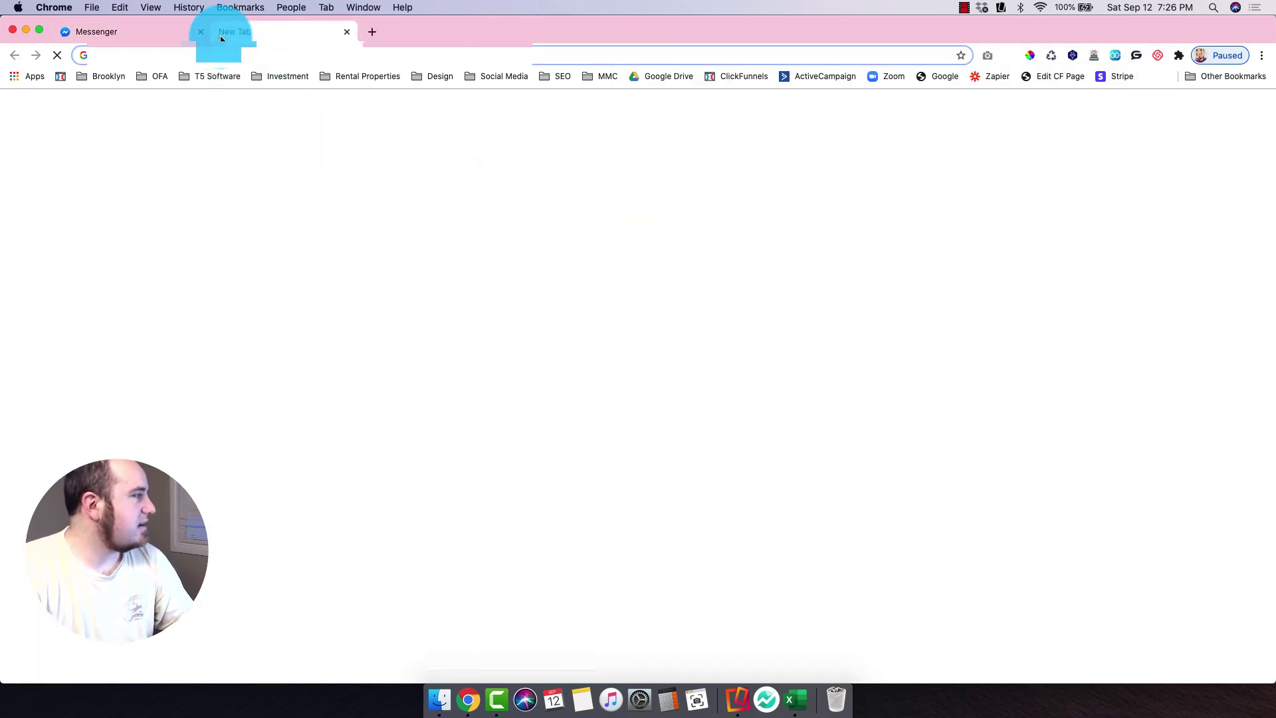
{"action": "type", "text": "tri"}
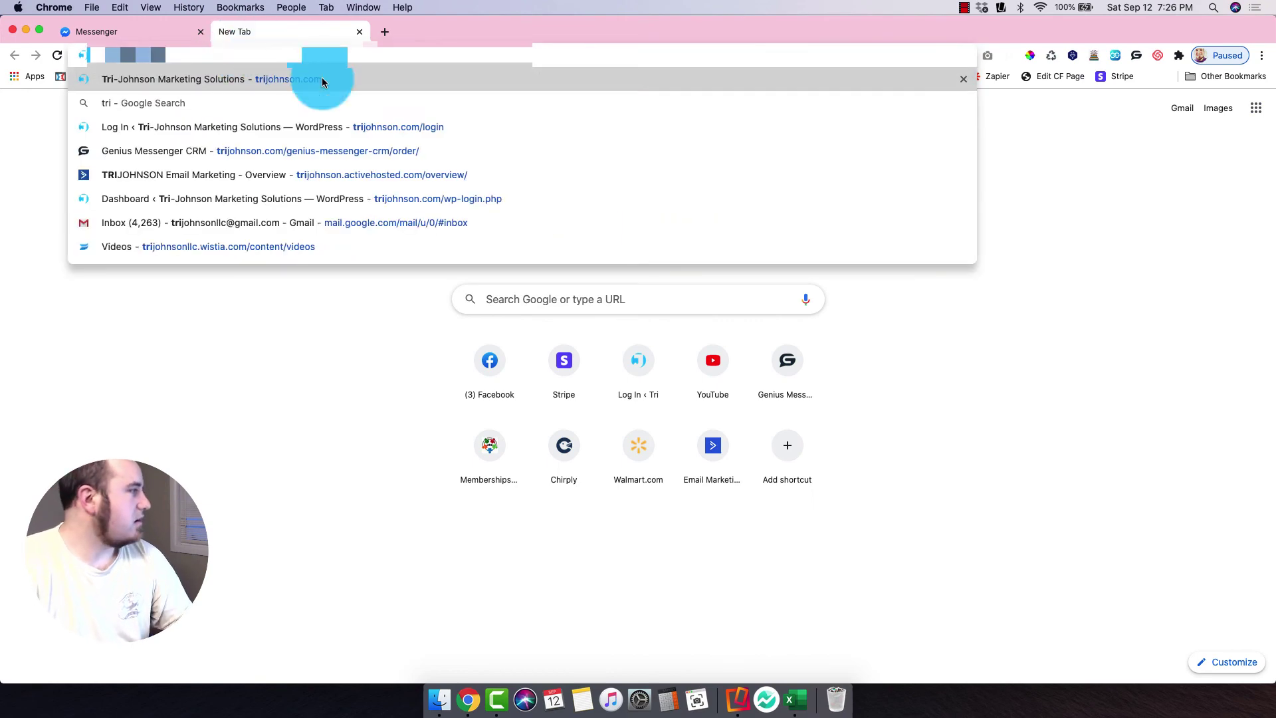
{"action": "left_click", "coordinate": [362, 149]}
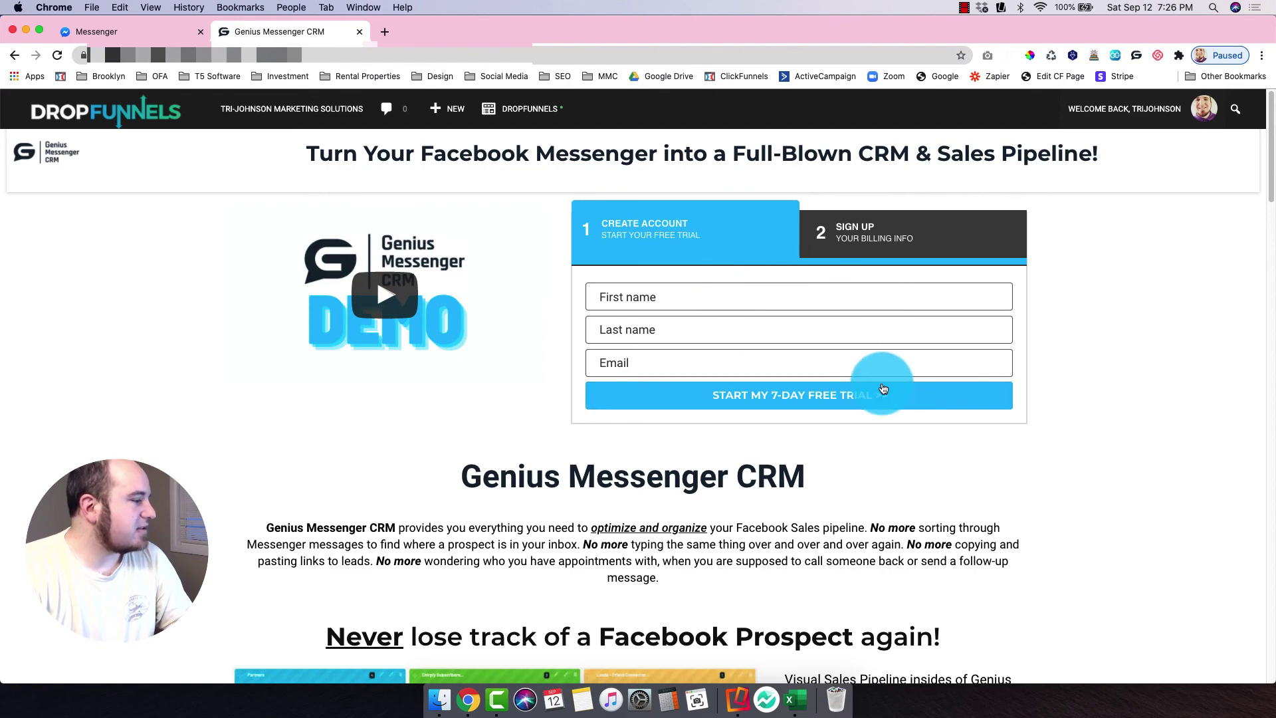
- Look through the order page's feature descriptions, pricing section and user reviews for Genius Messenger CRM
{"action": "scroll", "coordinate": [884, 385], "scroll_direction": "down", "scroll_amount": 10}
{"action": "scroll", "coordinate": [884, 376], "scroll_direction": "down", "scroll_amount": 10}
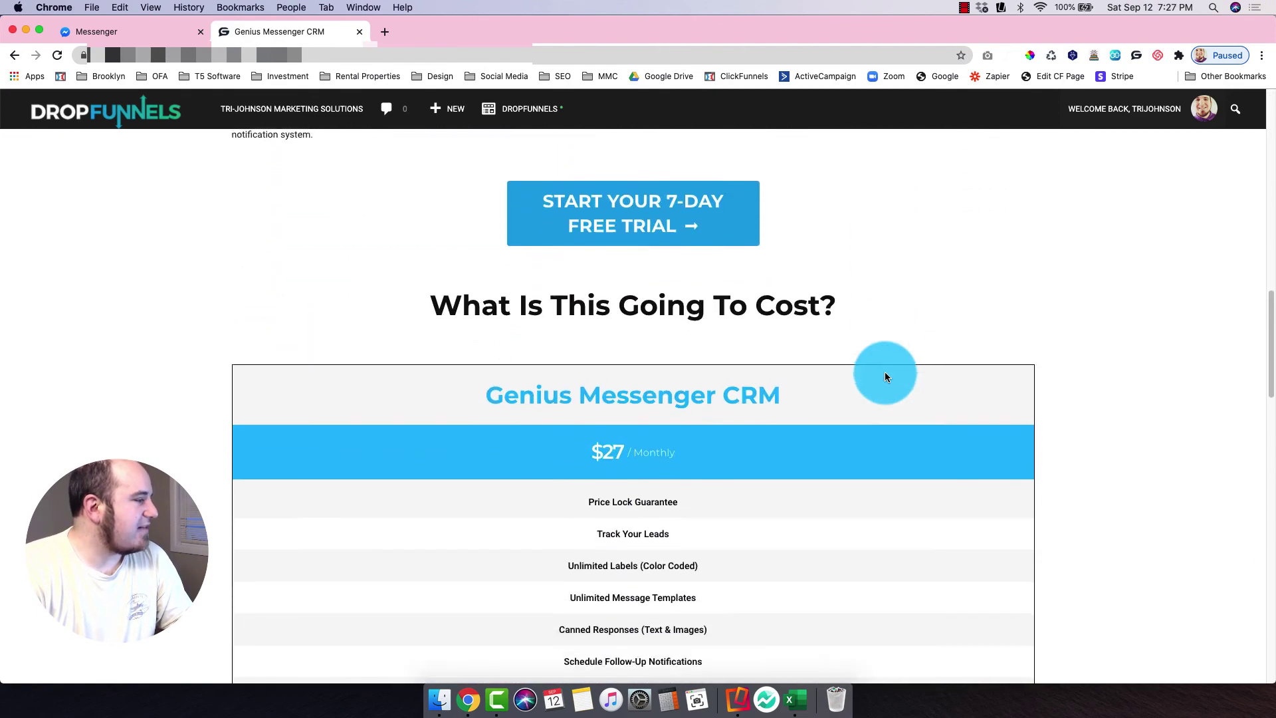
{"action": "scroll", "coordinate": [716, 374], "scroll_direction": "down", "scroll_amount": 20}
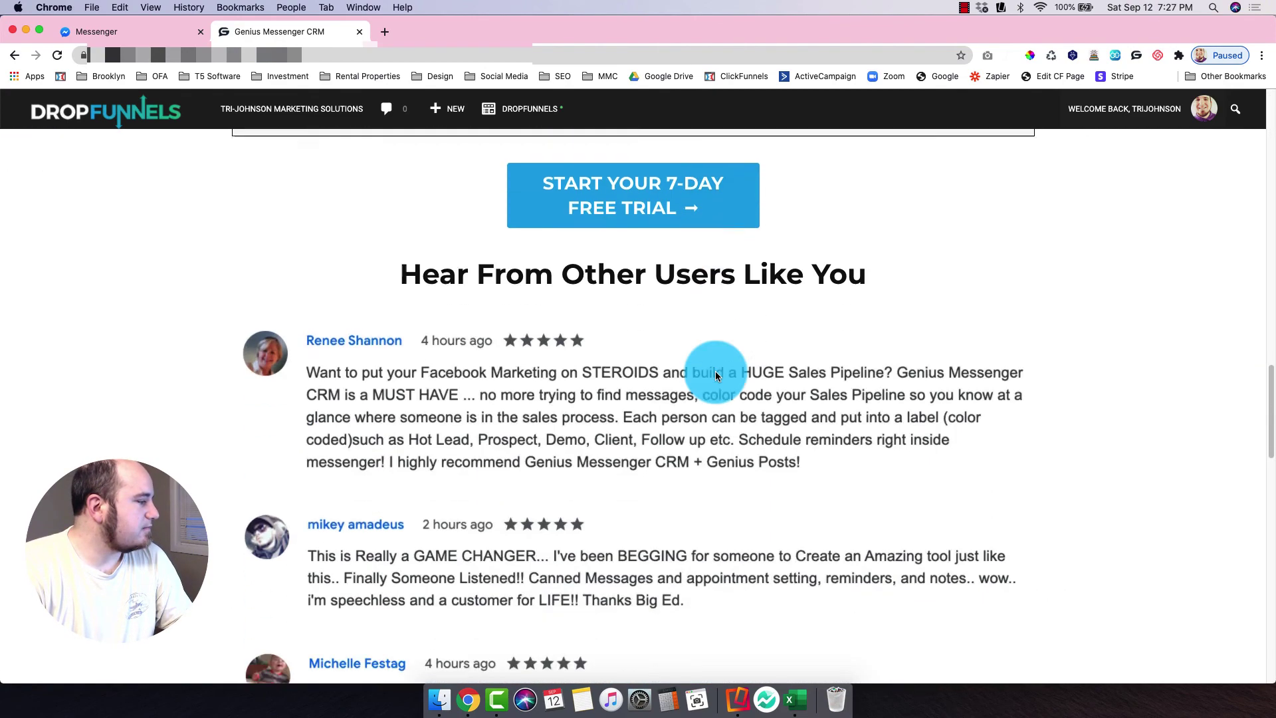
{"action": "scroll", "coordinate": [716, 374], "scroll_direction": "up", "scroll_amount": 20}
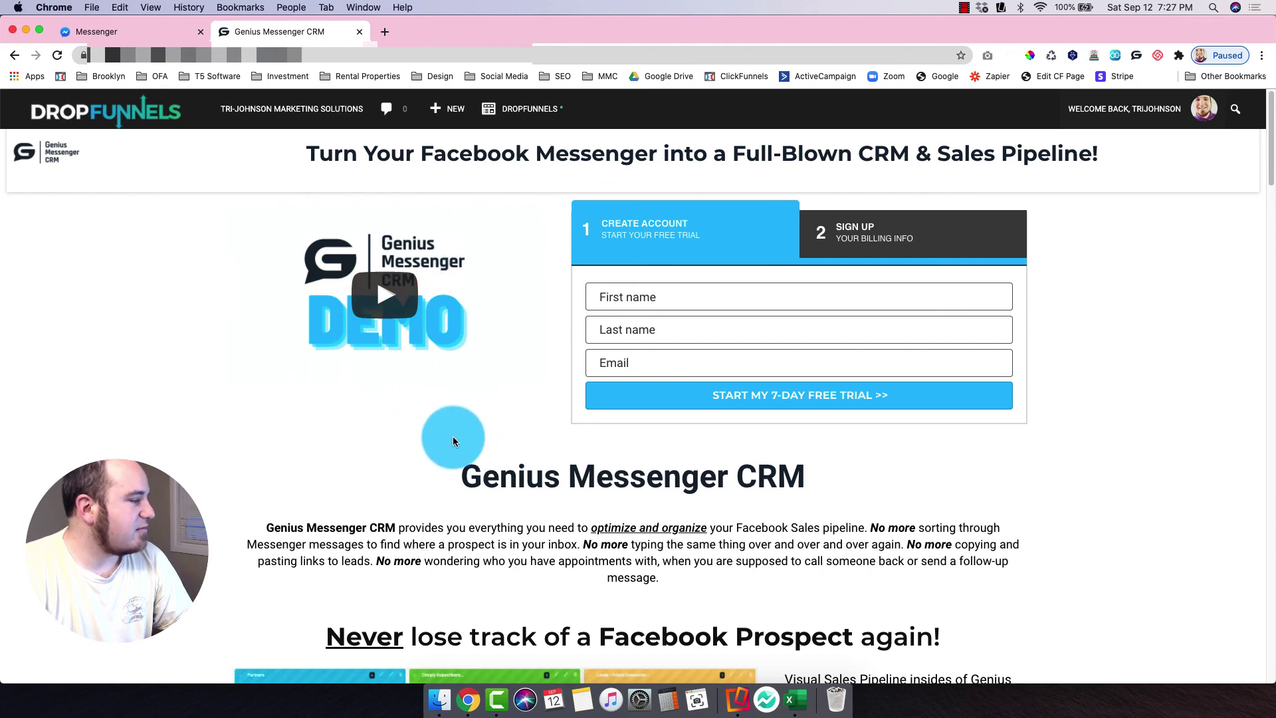
{"action": "scroll", "coordinate": [529, 439], "scroll_direction": "down", "scroll_amount": 5}
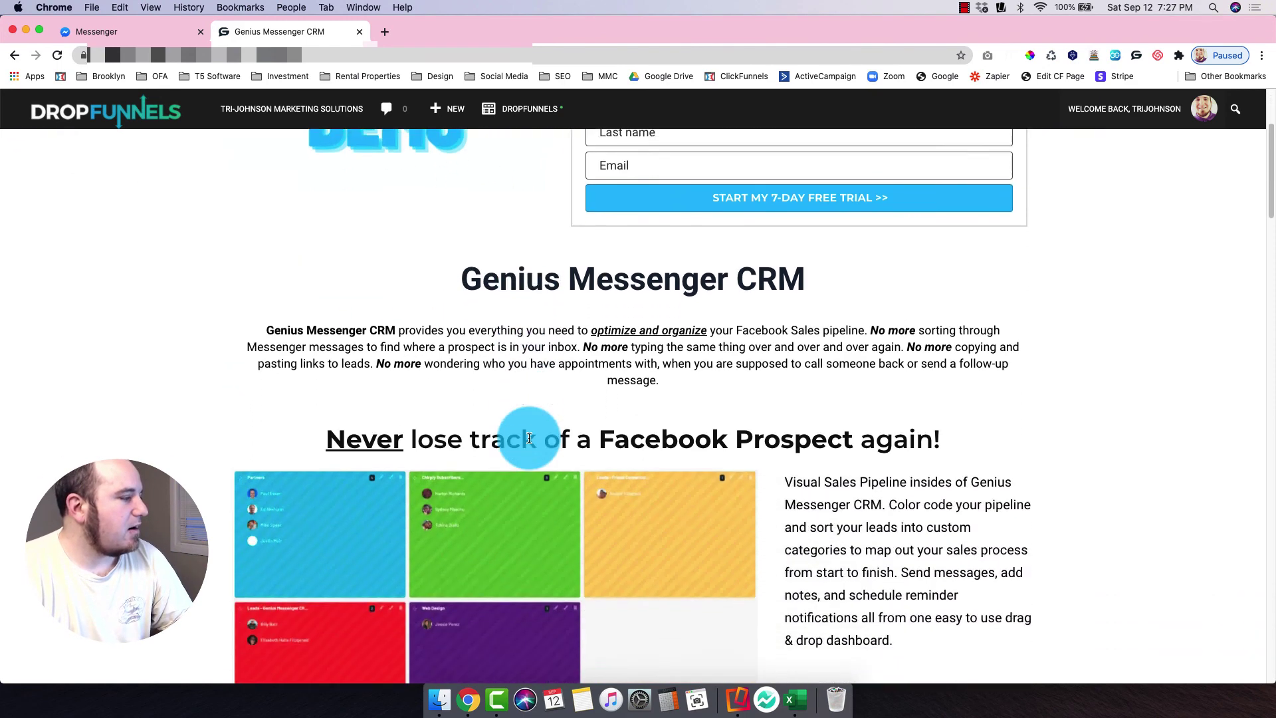
{"action": "scroll", "coordinate": [529, 439], "scroll_direction": "up", "scroll_amount": 5}
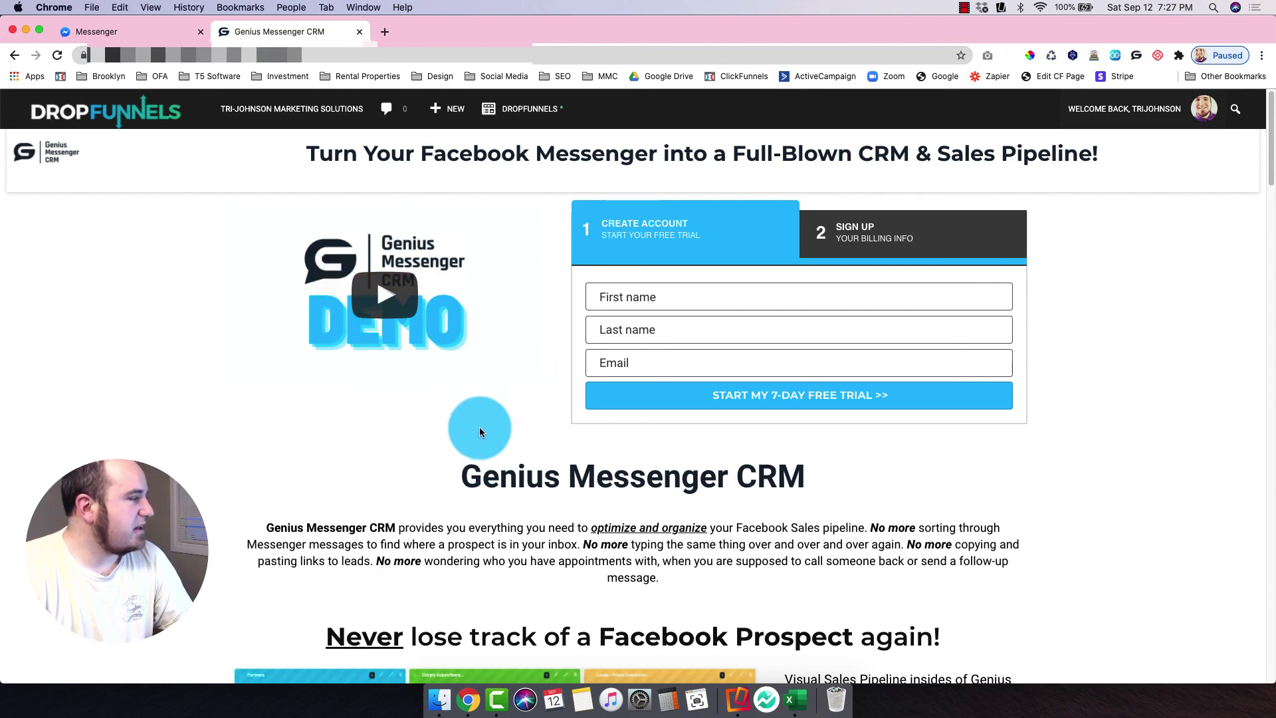
{"action": "scroll", "coordinate": [480, 426], "scroll_direction": "down", "scroll_amount": 5}
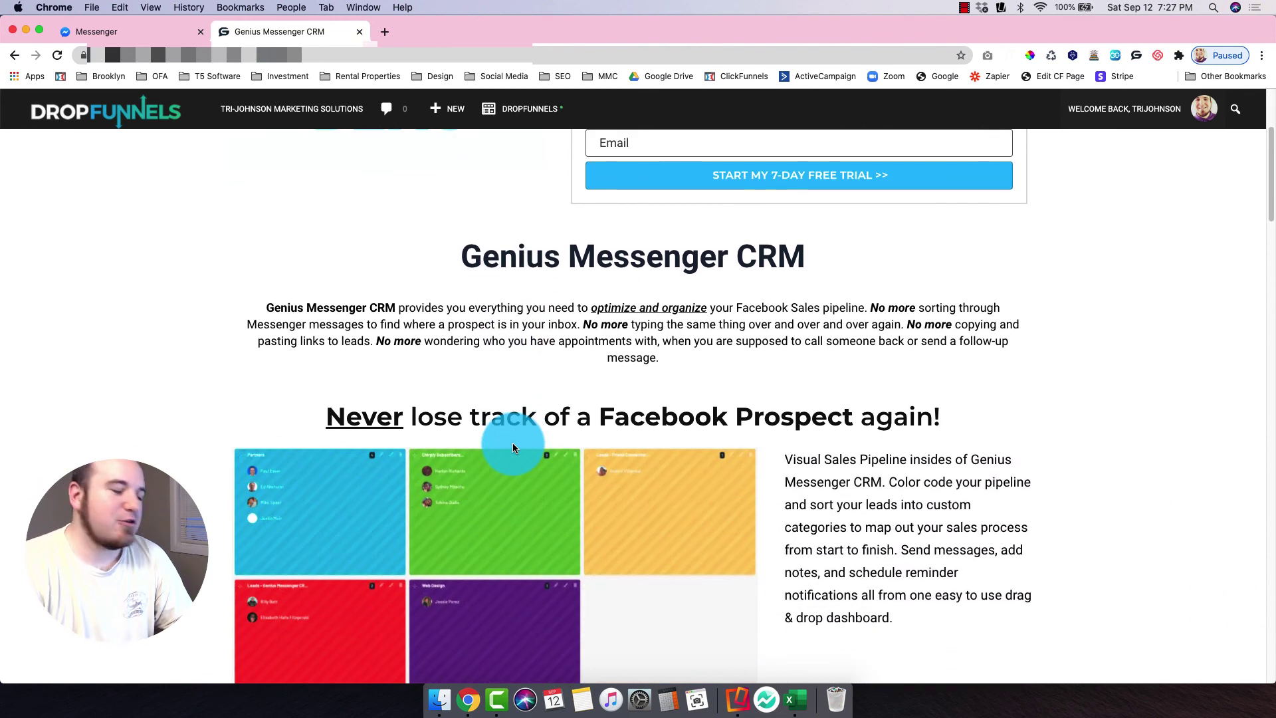
{"action": "scroll", "coordinate": [512, 447], "scroll_direction": "down", "scroll_amount": 15}
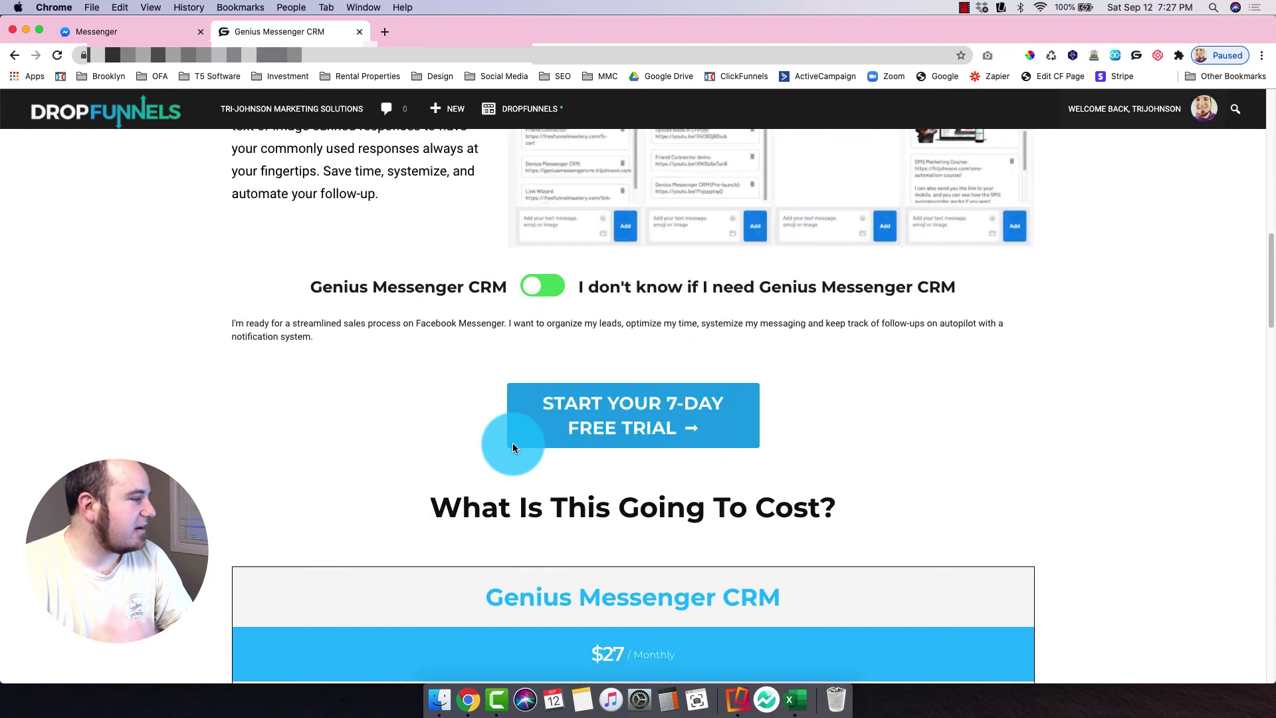
{"action": "scroll", "coordinate": [521, 432], "scroll_direction": "down", "scroll_amount": 11}
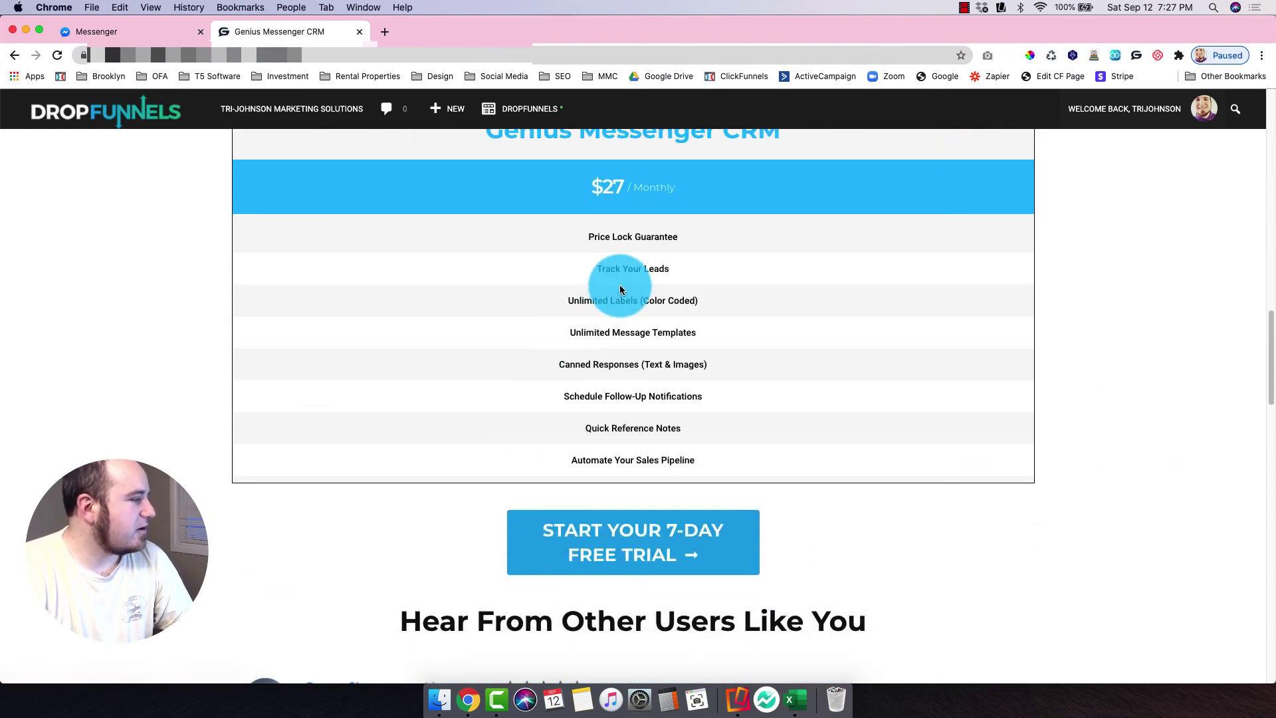
{"action": "scroll", "coordinate": [639, 228], "scroll_direction": "up", "scroll_amount": 1}
{"action": "scroll", "coordinate": [639, 228], "scroll_direction": "down", "scroll_amount": 20}
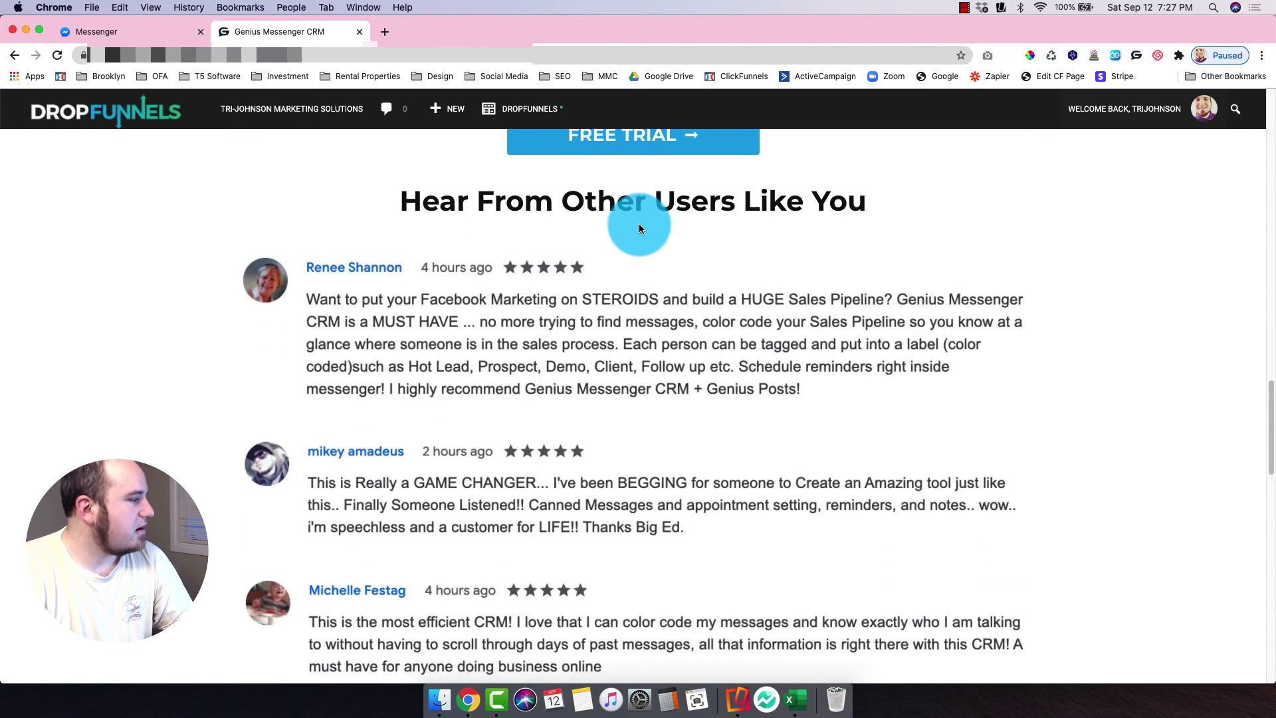
{"action": "scroll", "coordinate": [639, 228], "scroll_direction": "up", "scroll_amount": 20}
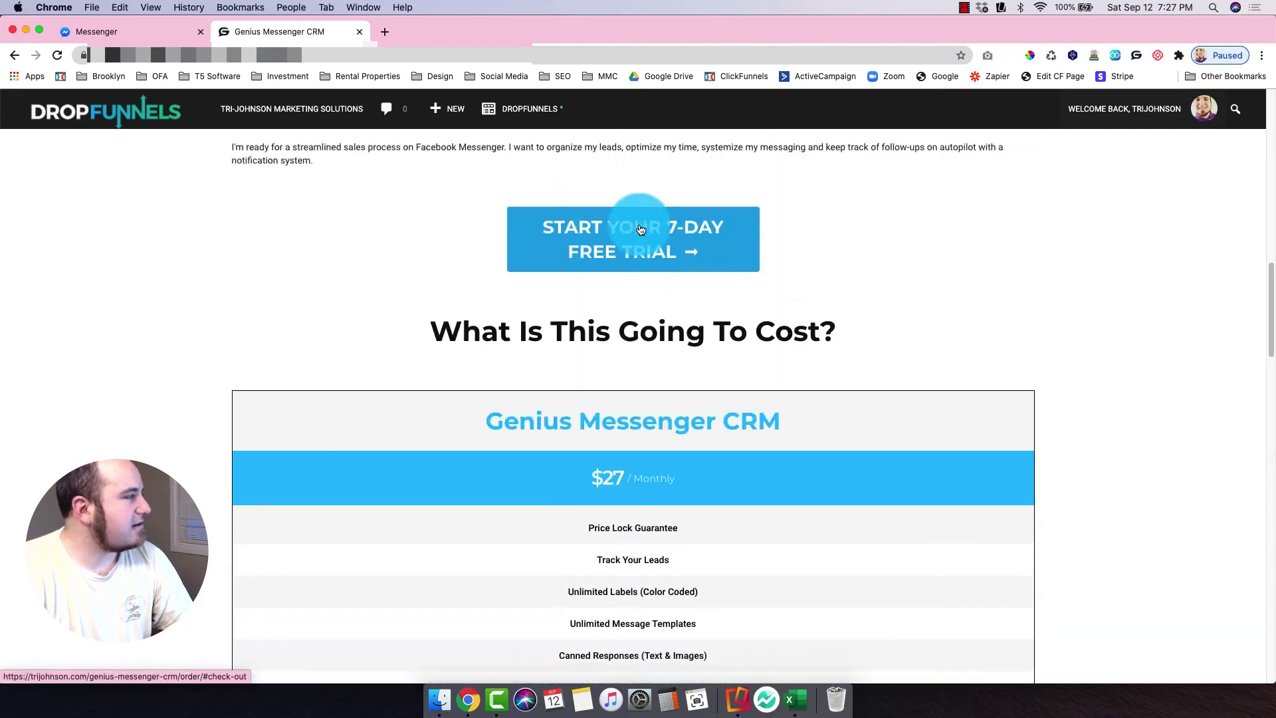
- Check the open Messenger conversation, and return to the order page to bring up its 7-day free trial sign-up form
{"action": "left_click", "coordinate": [99, 34]}
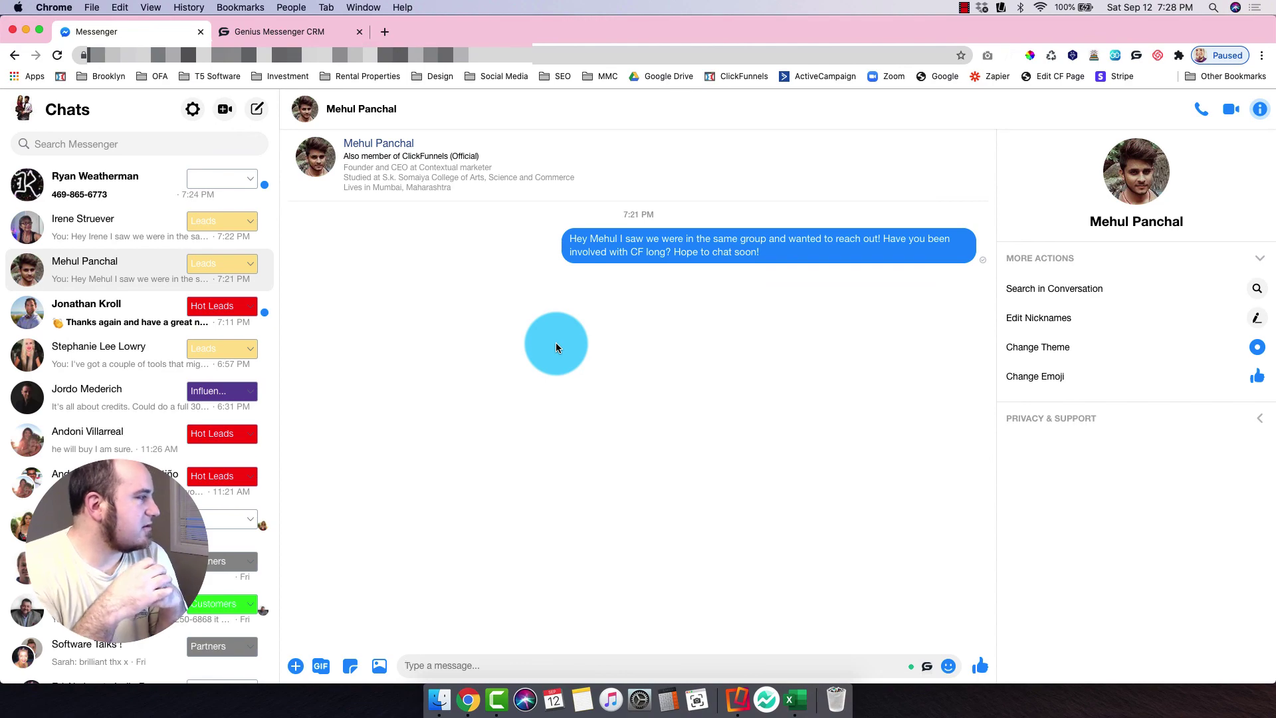
{"action": "left_click", "coordinate": [283, 32]}
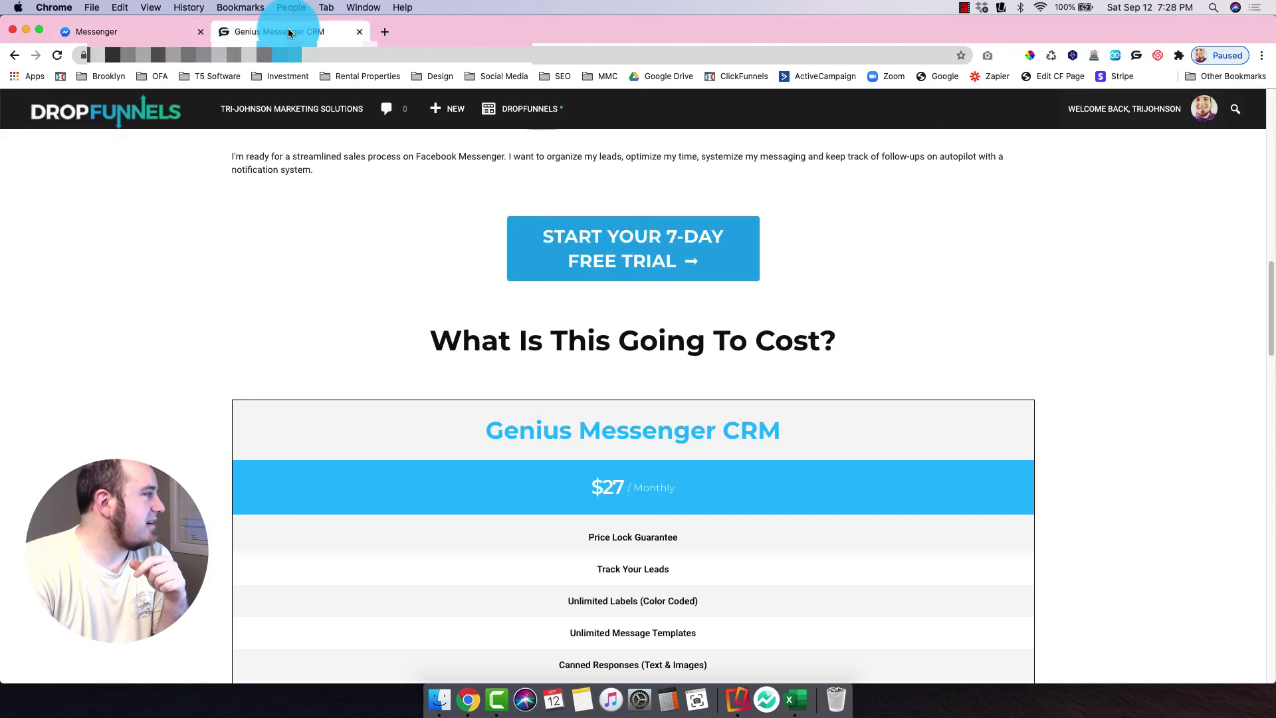
{"action": "left_click", "coordinate": [638, 284]}
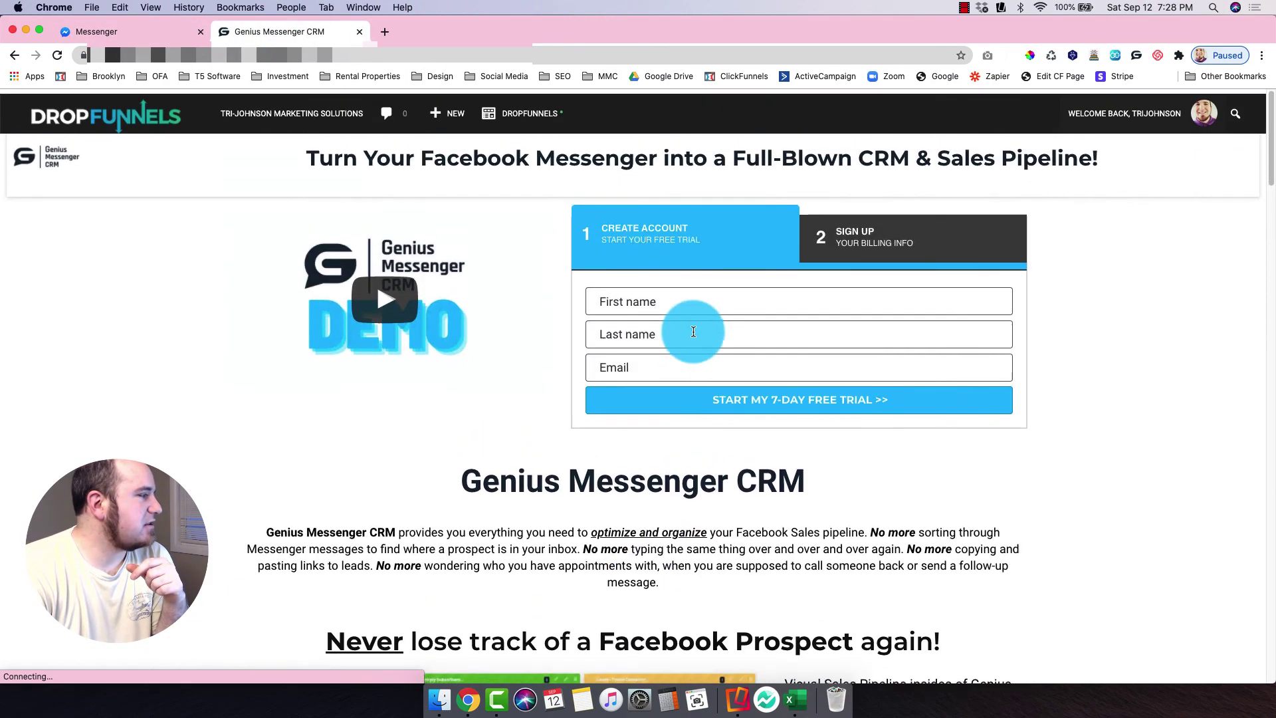
{"action": "left_click", "coordinate": [962, 7]}
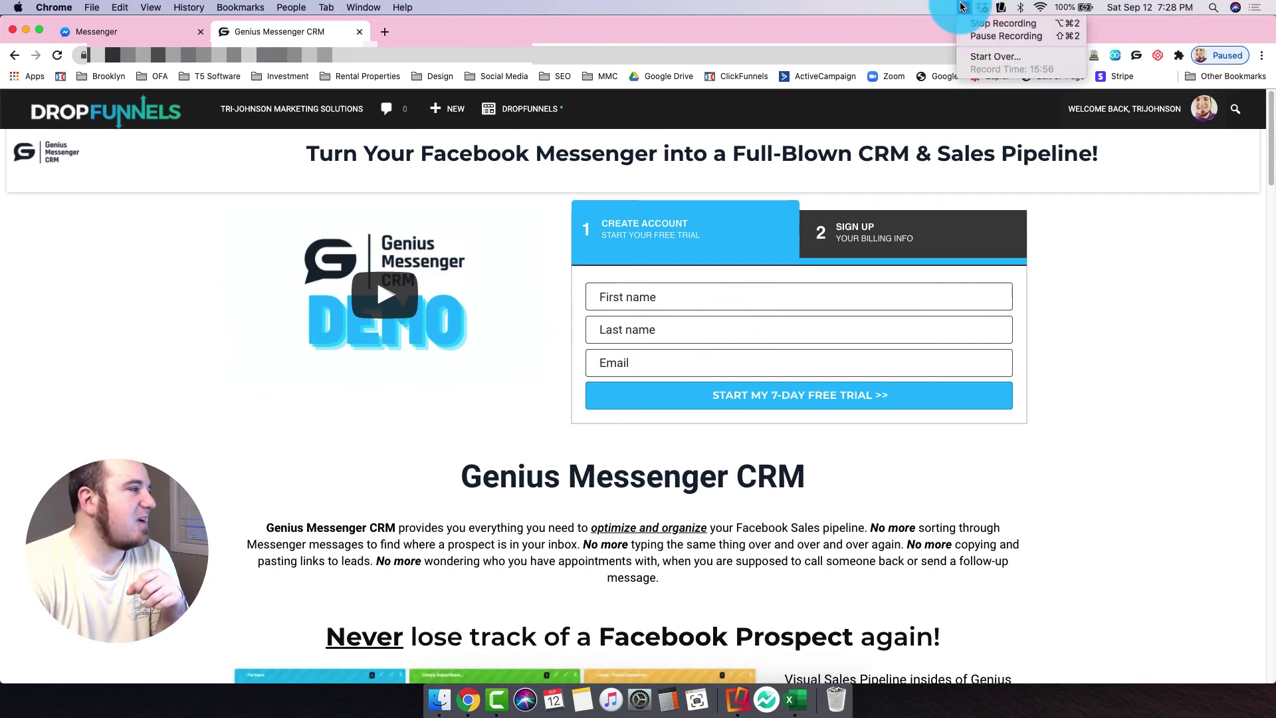